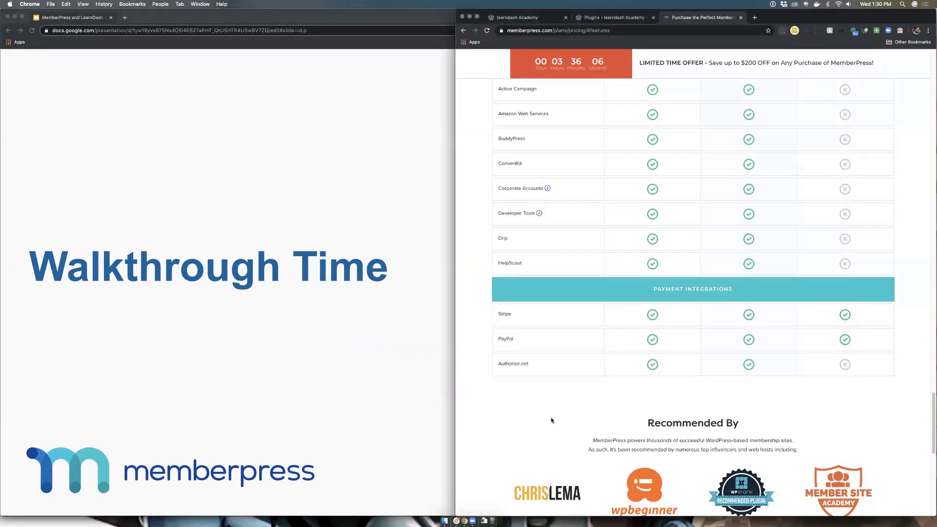
Step: Open /register/vip/ in a new incognito window and close the MemberPress pricing tab
right_click(462, 521)
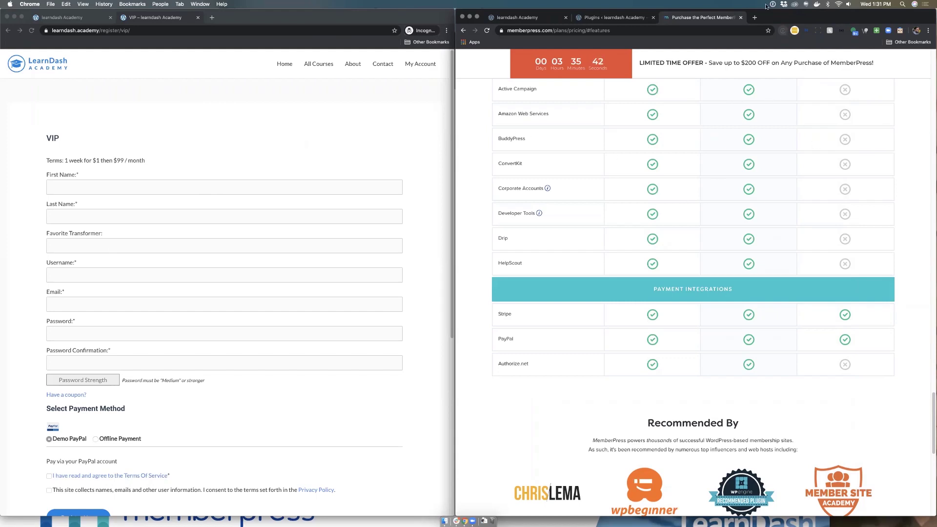
left_click(741, 18)
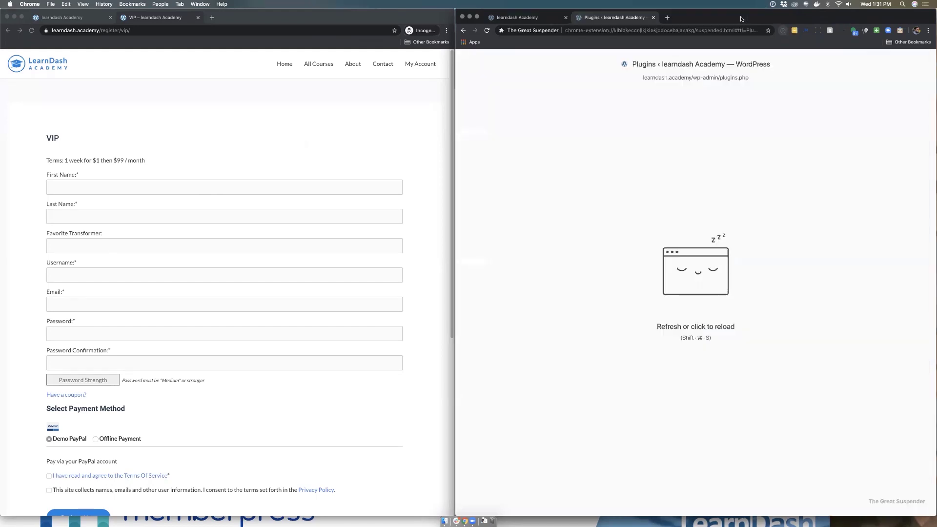
Step: Reload the suspended WordPress Plugins page so the plugin list appears
left_click(672, 81)
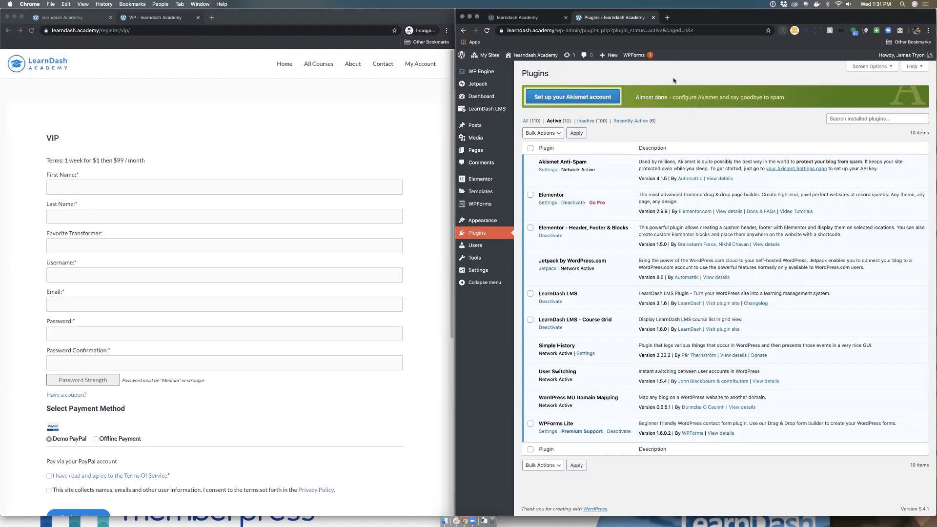
mouse_move(614, 57)
Step: Filter the list to inactive plugins and activate MemberPress Developer Edition
left_click(589, 121)
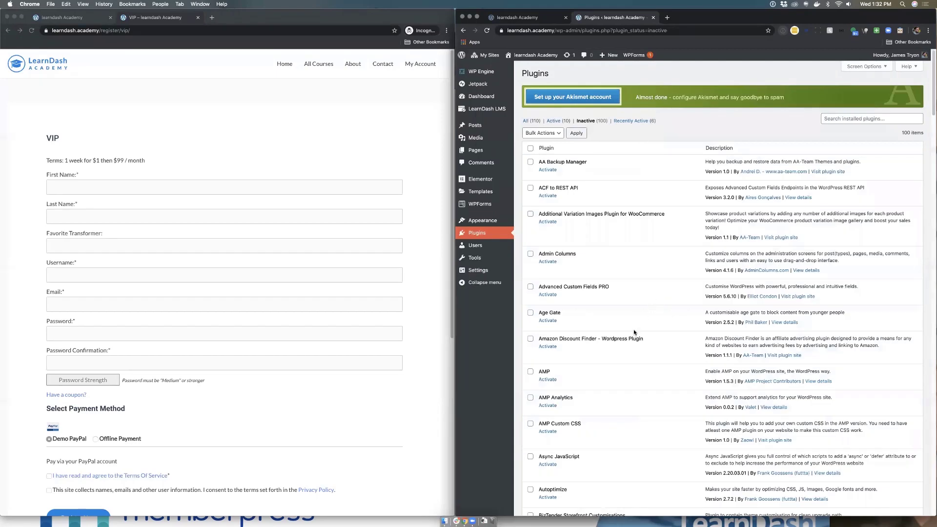
scroll(635, 327, "down", 5)
scroll(635, 325, "up", 5)
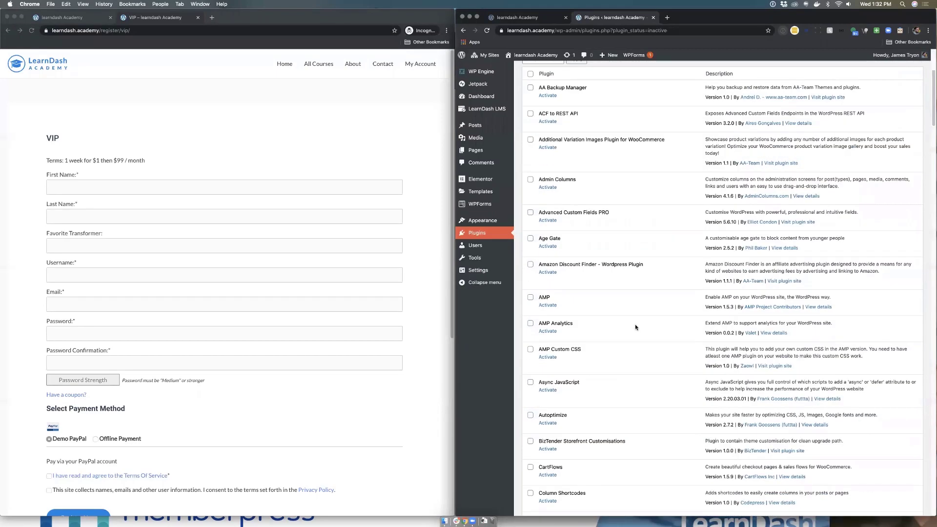
scroll(635, 327, "down", 6)
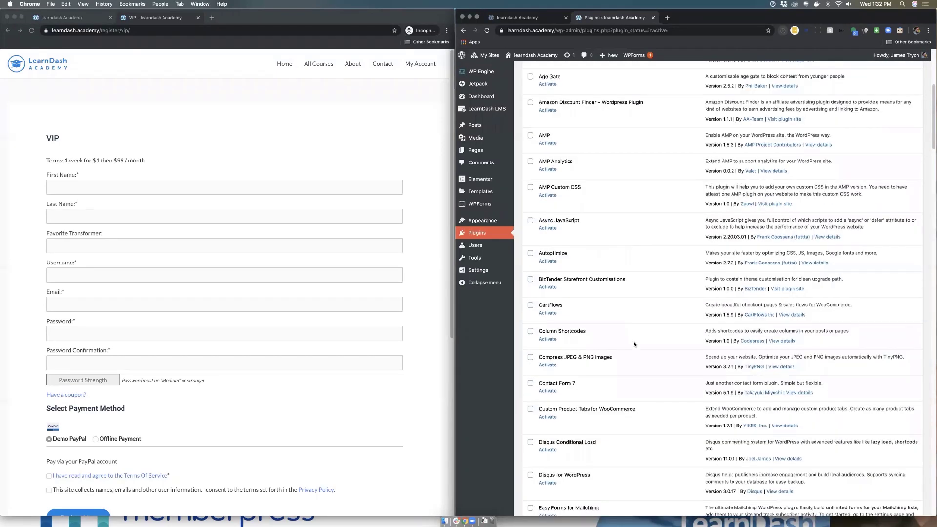
scroll(634, 336, "down", 8)
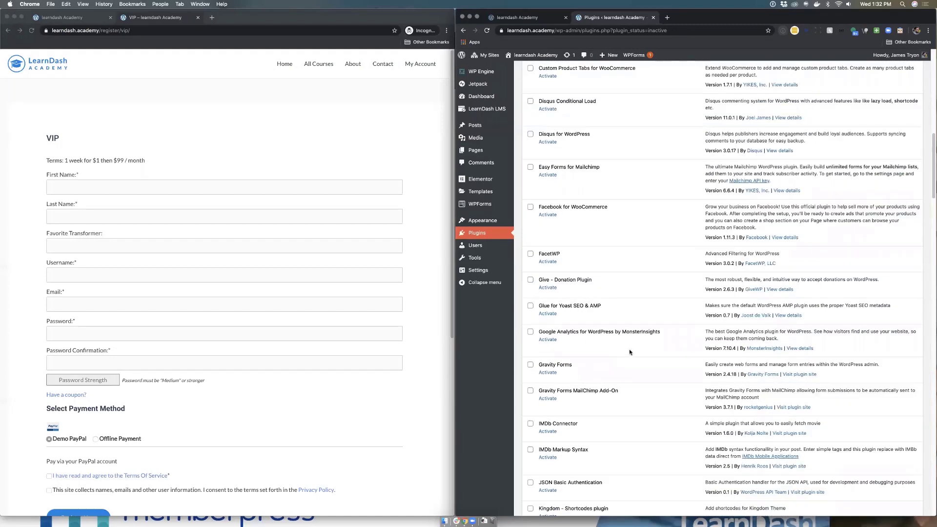
scroll(629, 347, "down", 2)
scroll(610, 386, "down", 2)
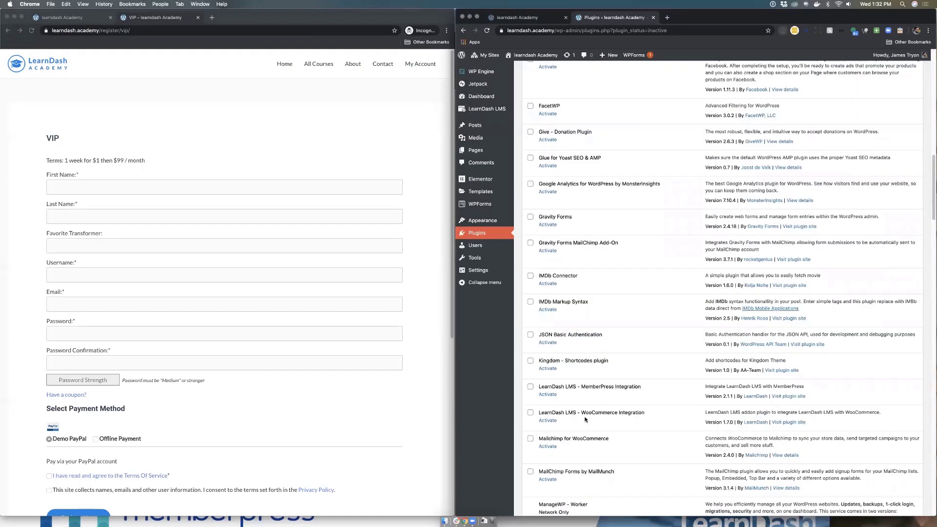
scroll(584, 418, "down", 4)
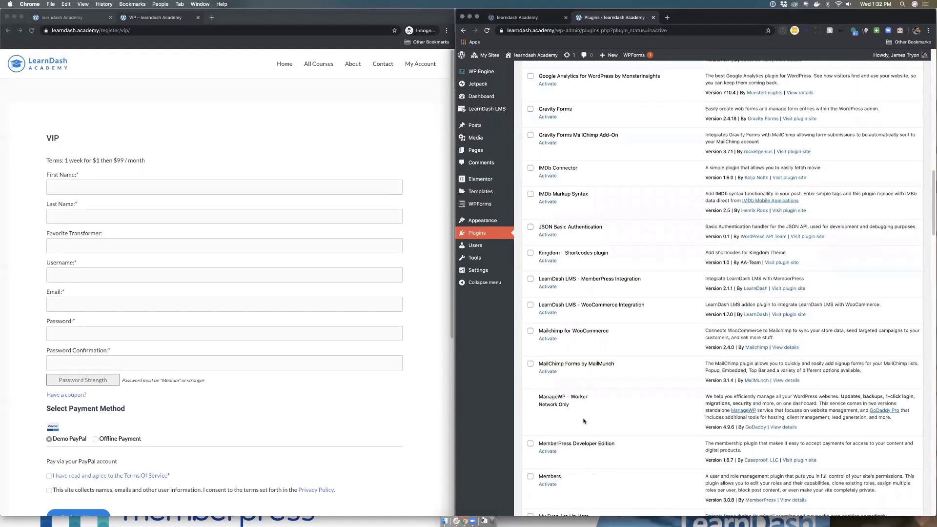
left_click(550, 452)
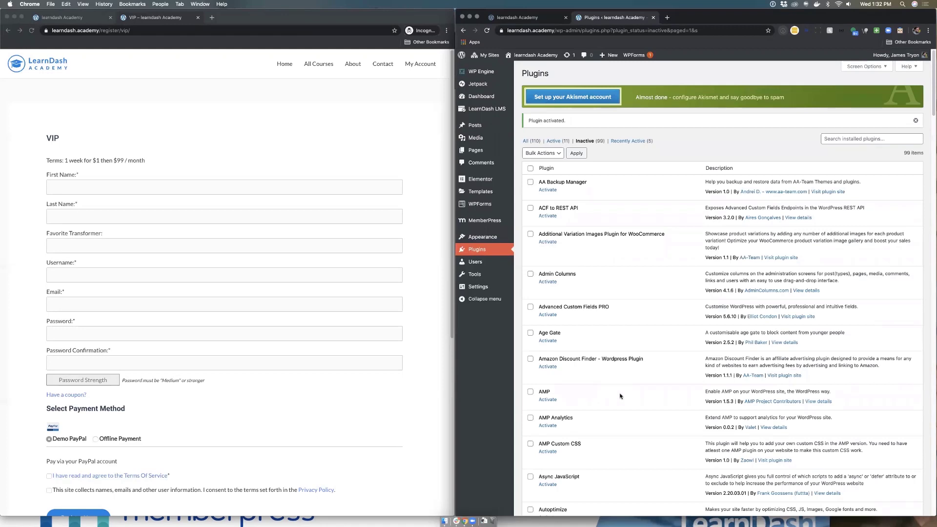
Step: Activate the LearnDash LMS – MemberPress Integration plugin
scroll(622, 391, "down", 3)
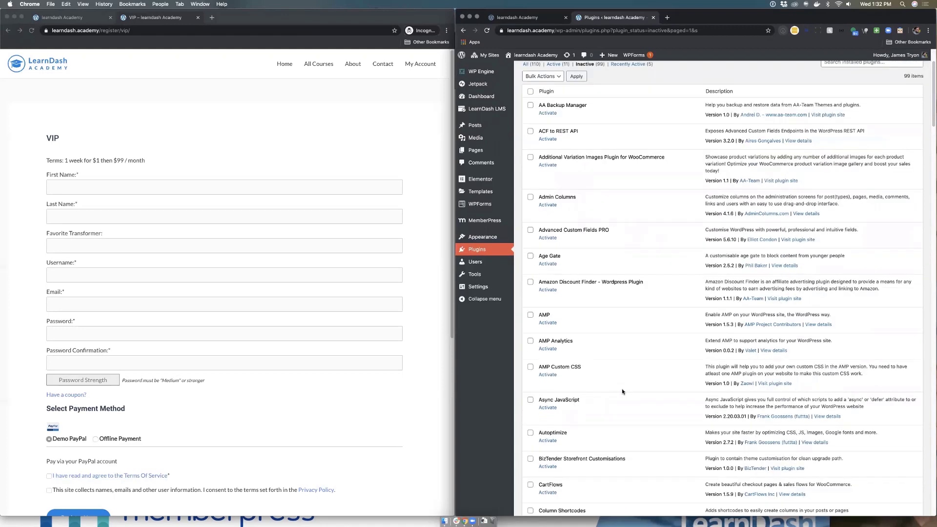
scroll(621, 391, "down", 3)
scroll(622, 388, "down", 13)
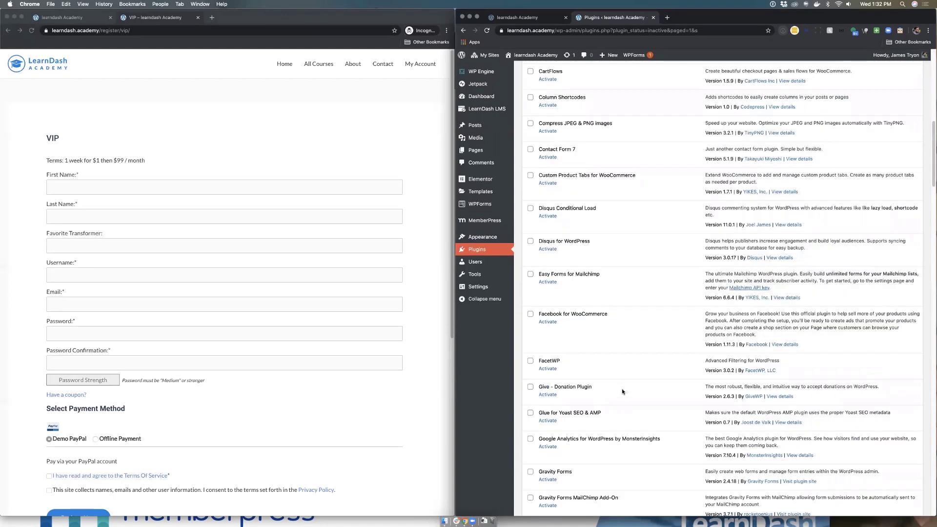
scroll(621, 389, "down", 12)
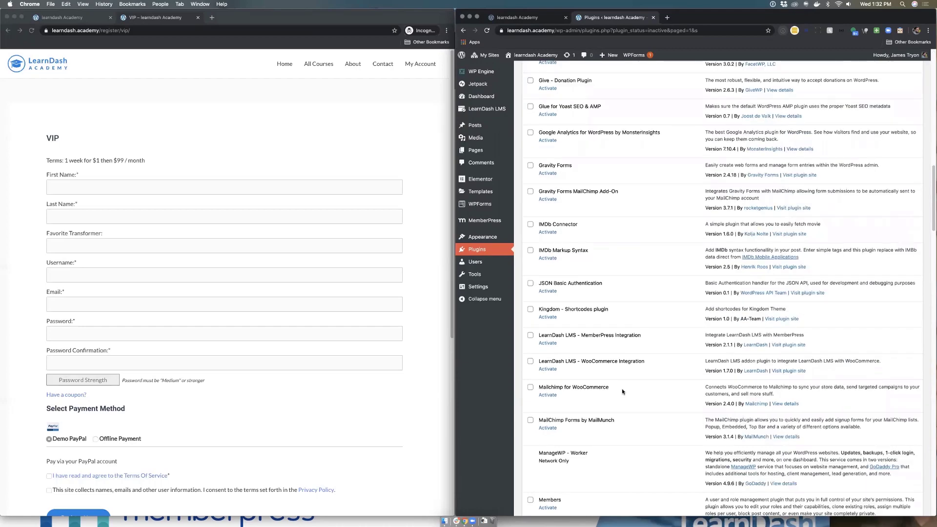
scroll(621, 388, "down", 20)
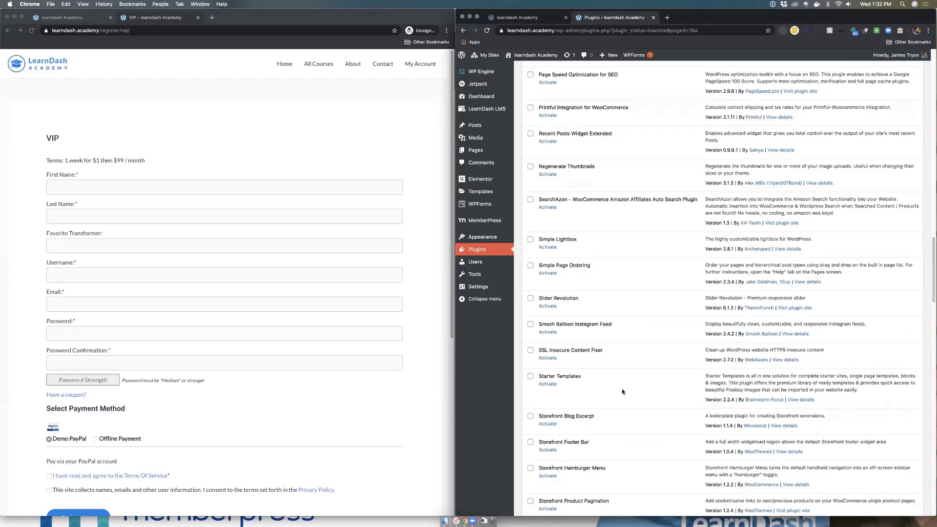
scroll(610, 387, "up", 20)
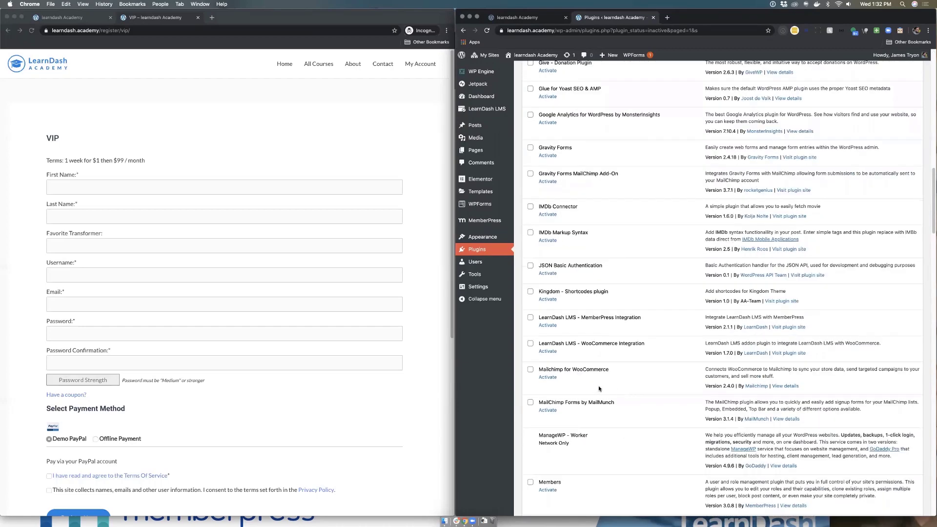
left_click(547, 325)
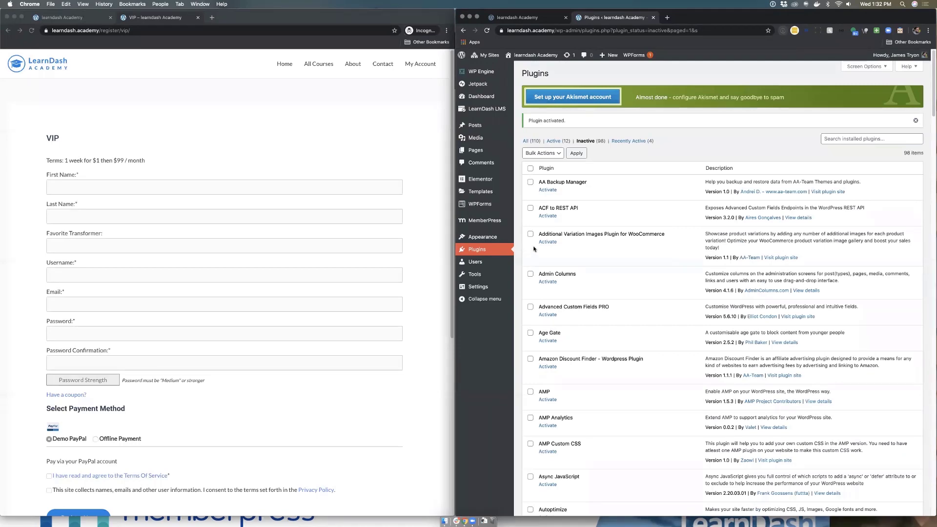
mouse_move(488, 109)
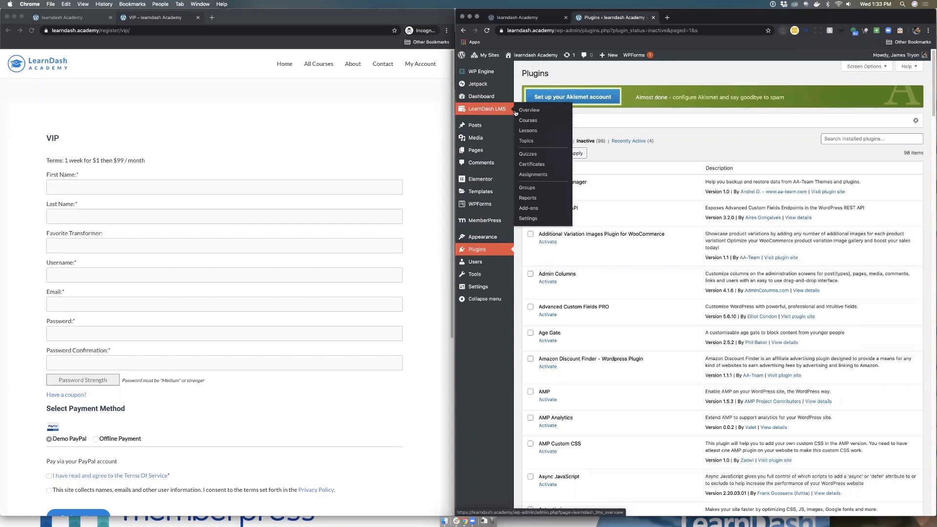
Step: Check MemberPress for LearnDash on the LearnDash Add-ons page, then open MemberPress Memberships
left_click(529, 208)
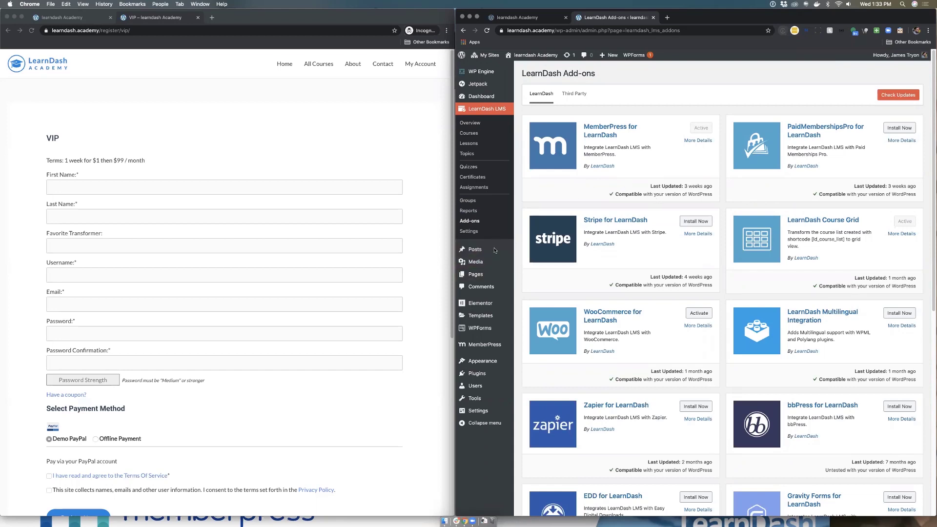
mouse_move(484, 346)
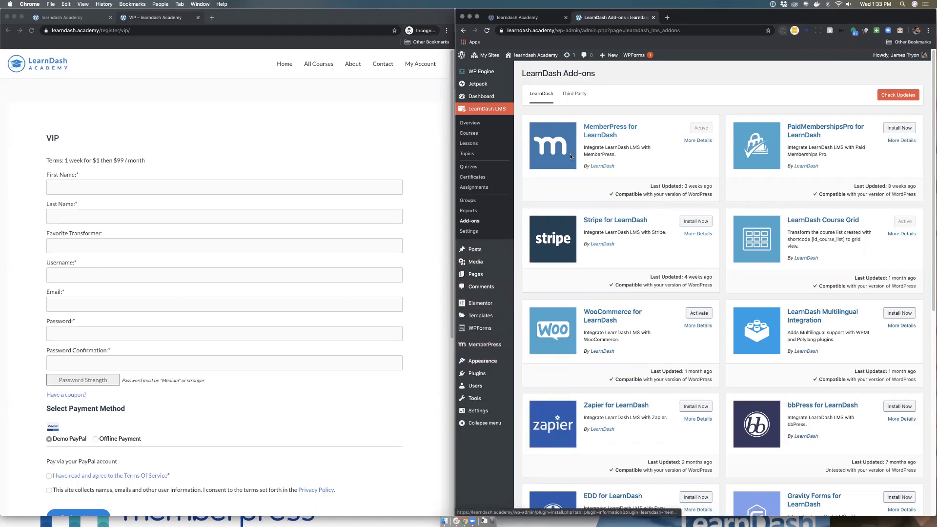
mouse_move(510, 269)
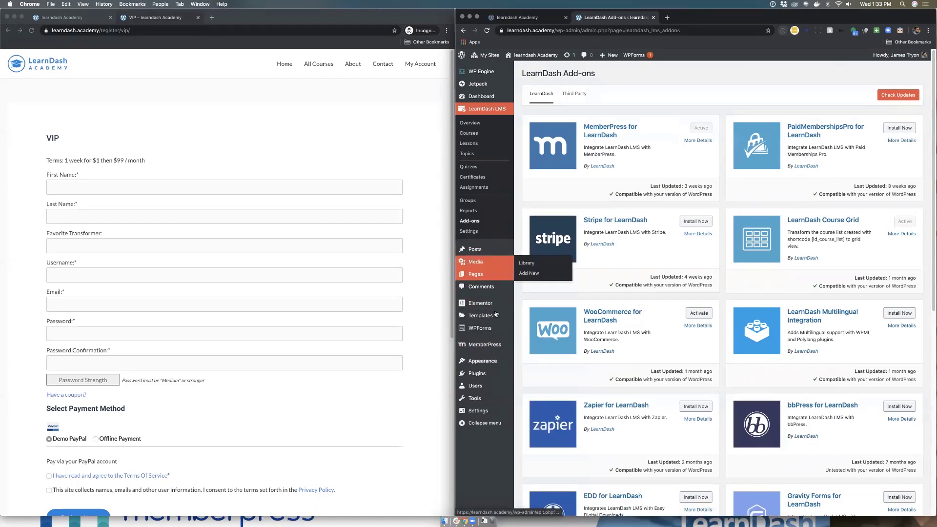
left_click(486, 347)
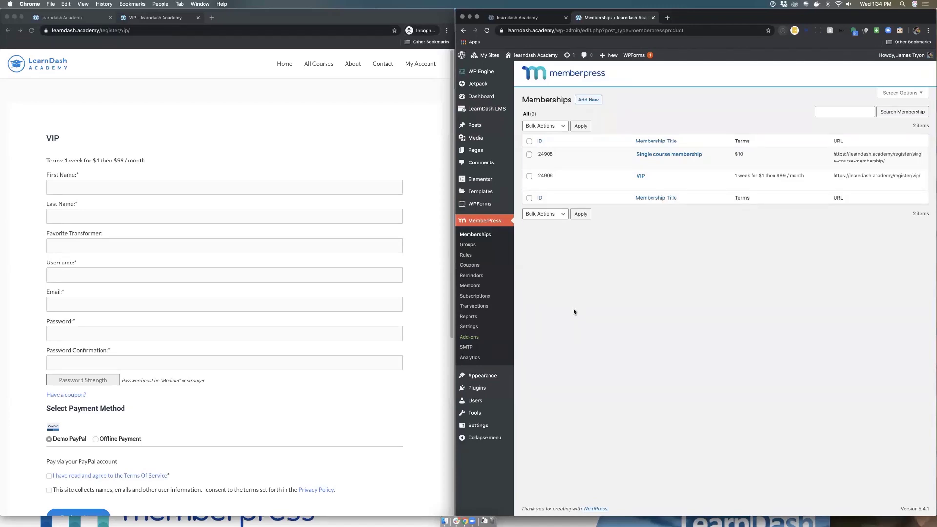
Step: Open the Pages tab of the MemberPress Settings
left_click(474, 326)
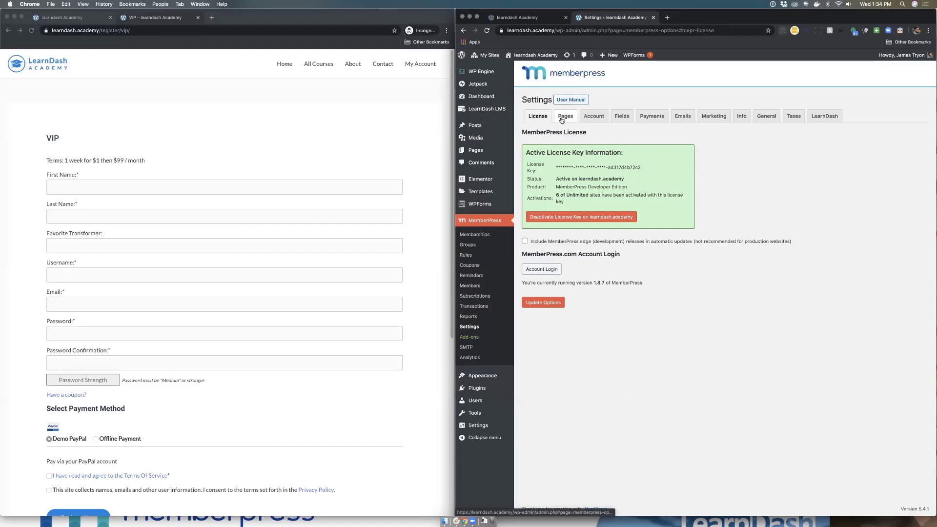
left_click(562, 119)
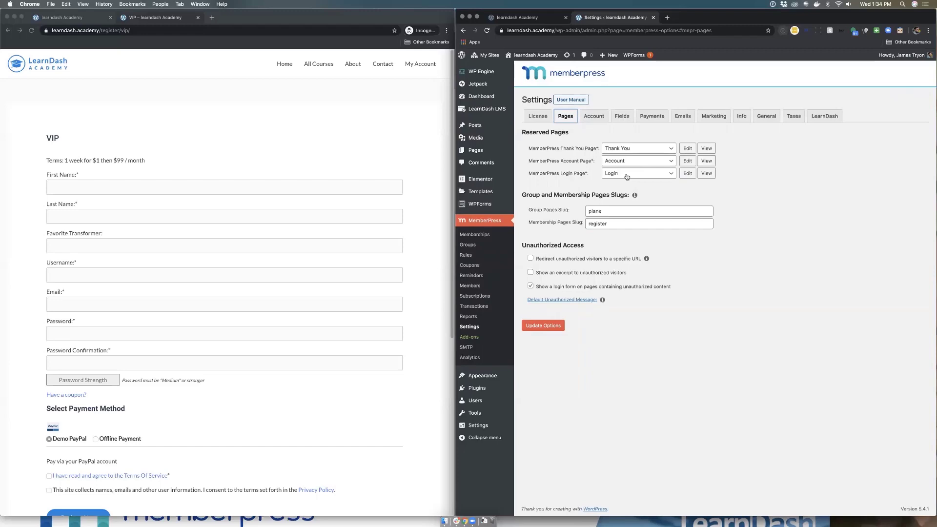
Step: Keep Login as the login page and leave 'Redirect unauthorized visitors to a specific URL' unchecked
left_click(627, 176)
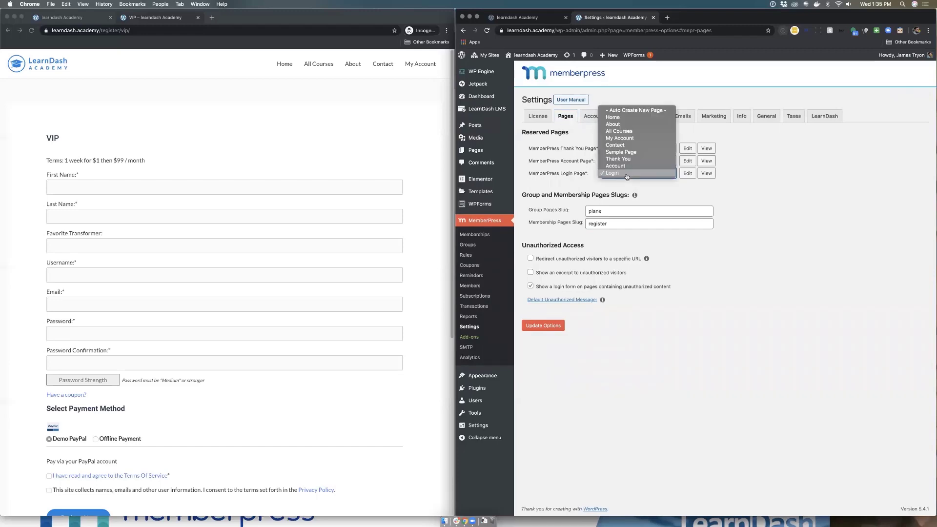
left_click(673, 183)
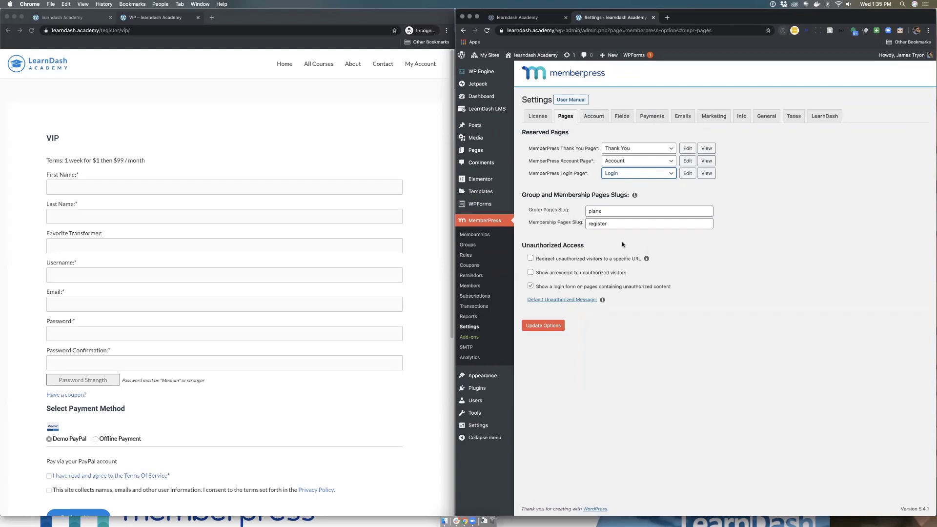
left_click(600, 122)
left_click(531, 258)
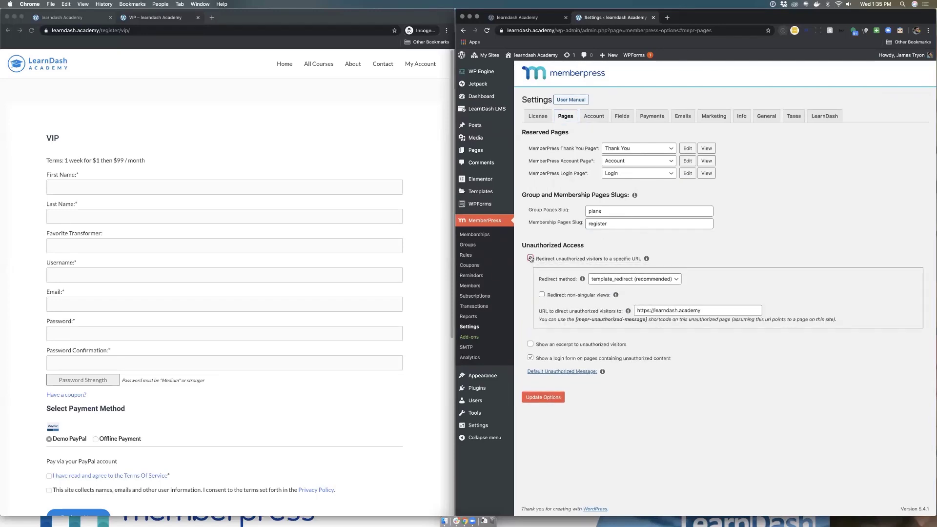
left_click(530, 258)
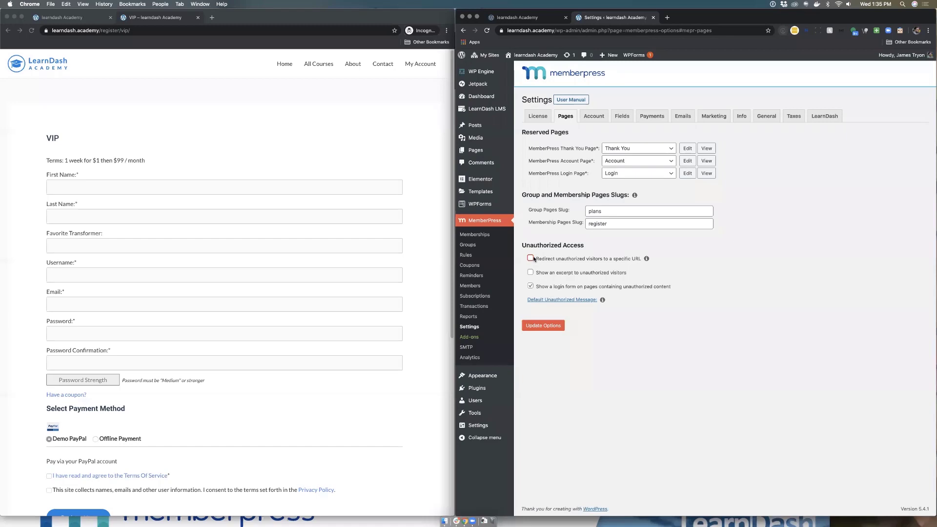
left_click(530, 258)
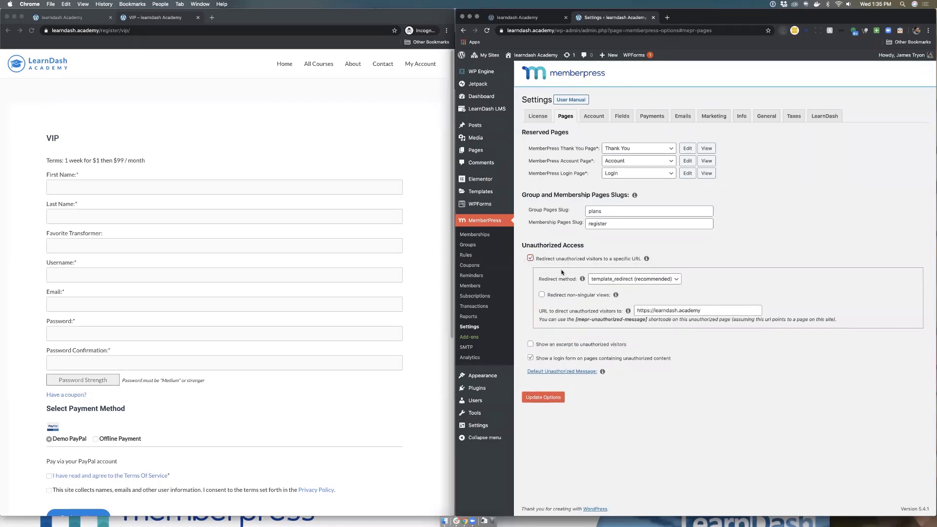
left_click(709, 311)
left_click(531, 259)
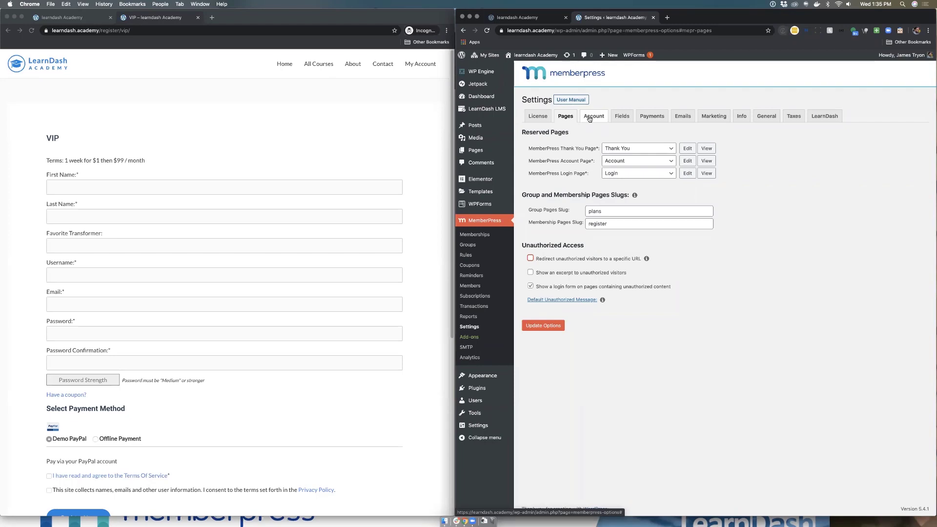
Step: On the Account tab, keep the password strength meter at Show & Require Medium
left_click(590, 119)
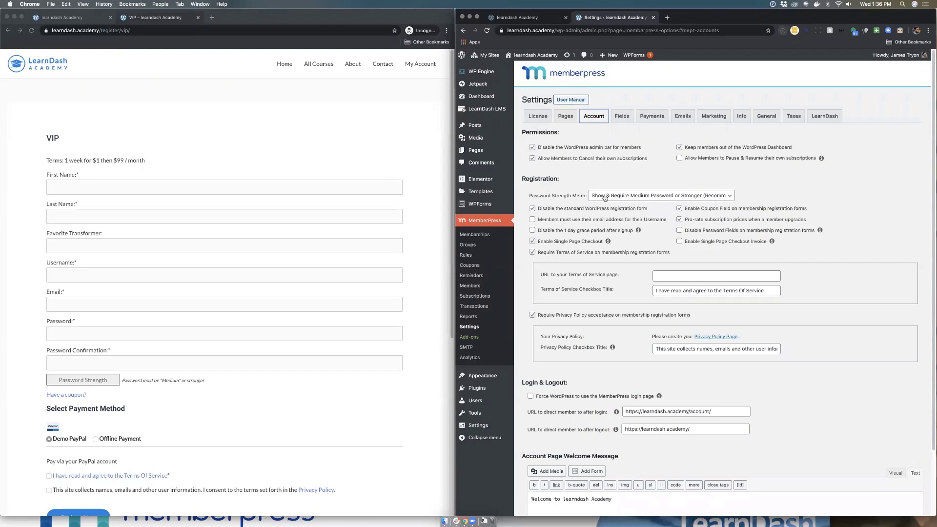
scroll(605, 197, "down", 3)
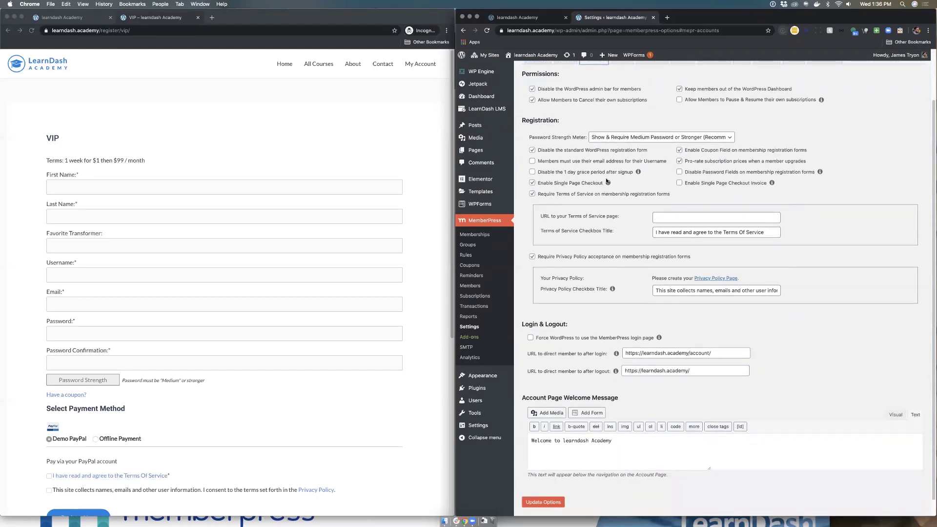
scroll(623, 204, "down", 1)
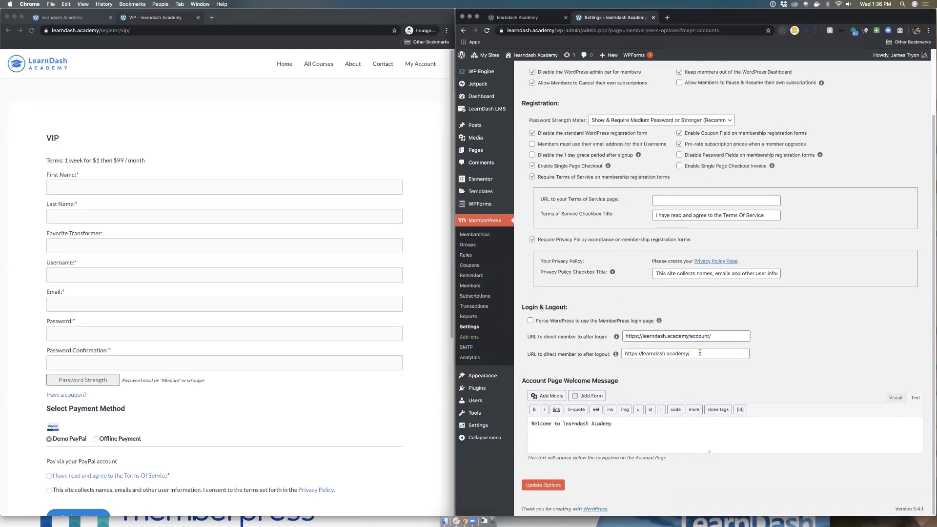
scroll(605, 312, "up", 5)
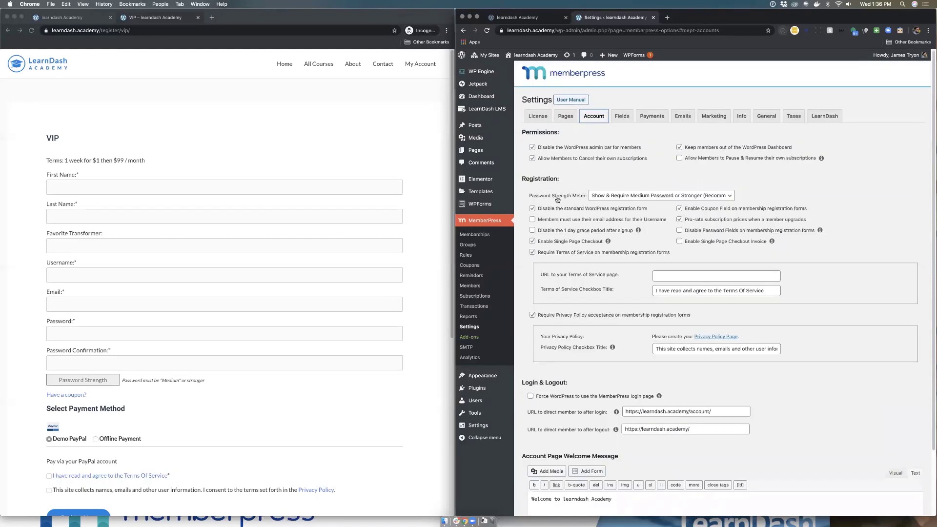
left_click(634, 197)
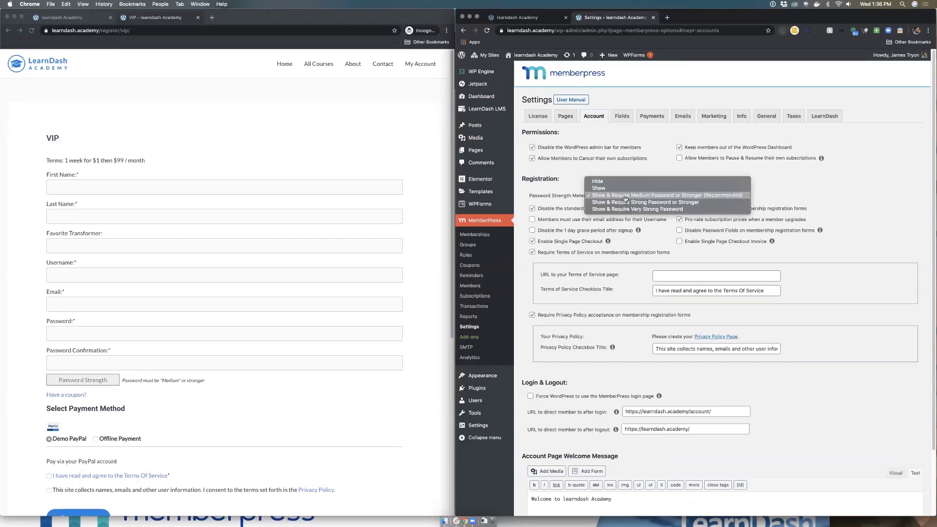
left_click(624, 197)
left_click(612, 197)
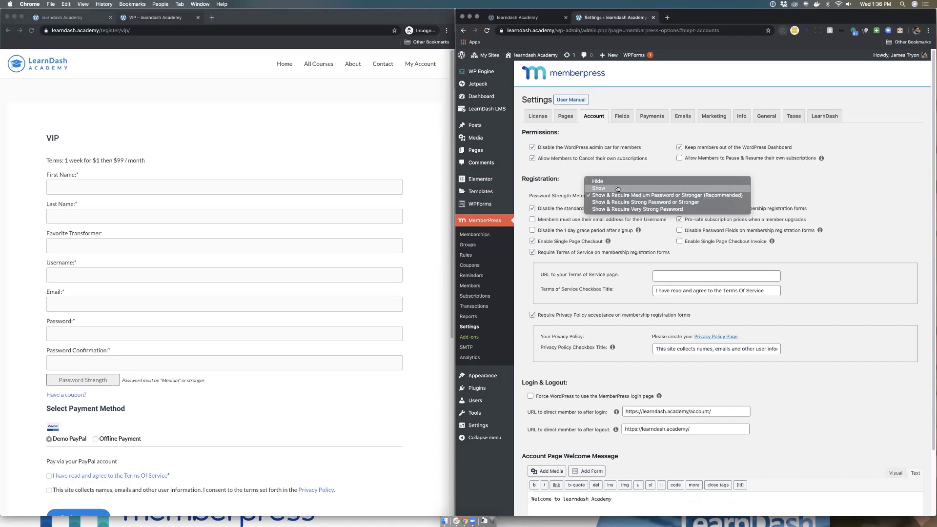
left_click(616, 182)
left_click(612, 196)
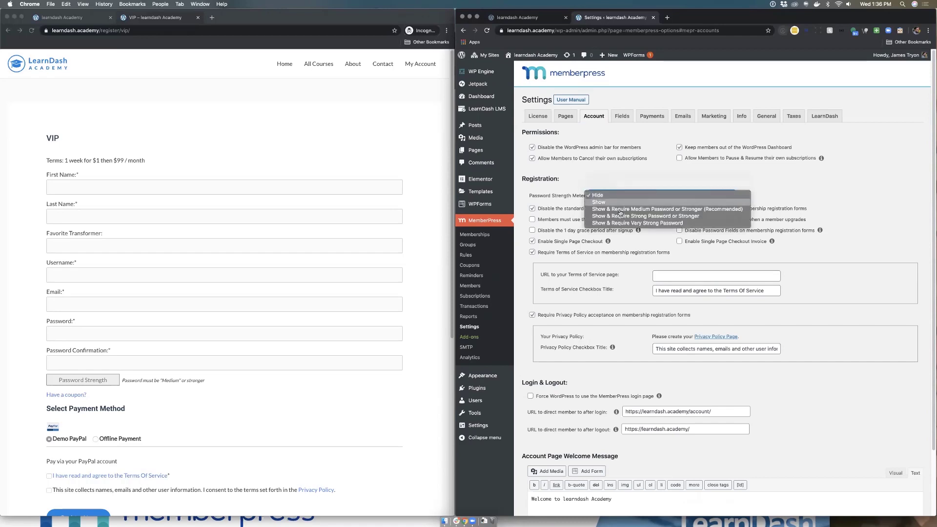
left_click(683, 217)
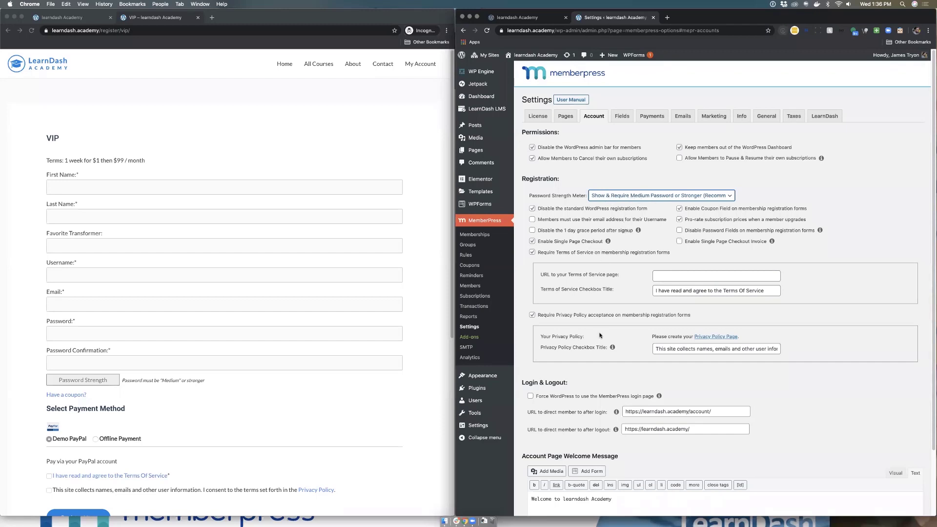
Step: Review the login redirect (learndash.academy/account/) and logout redirect URL fields
scroll(654, 336, "down", 3)
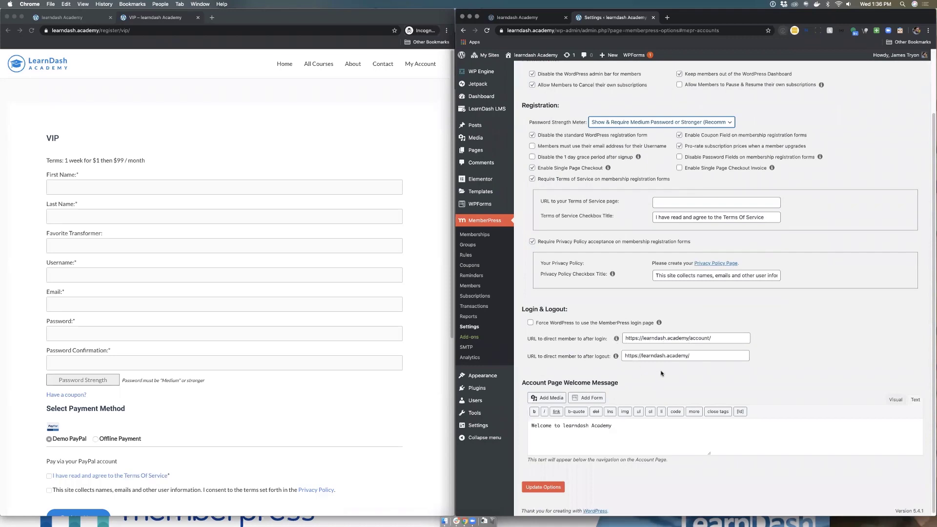
left_click(694, 358)
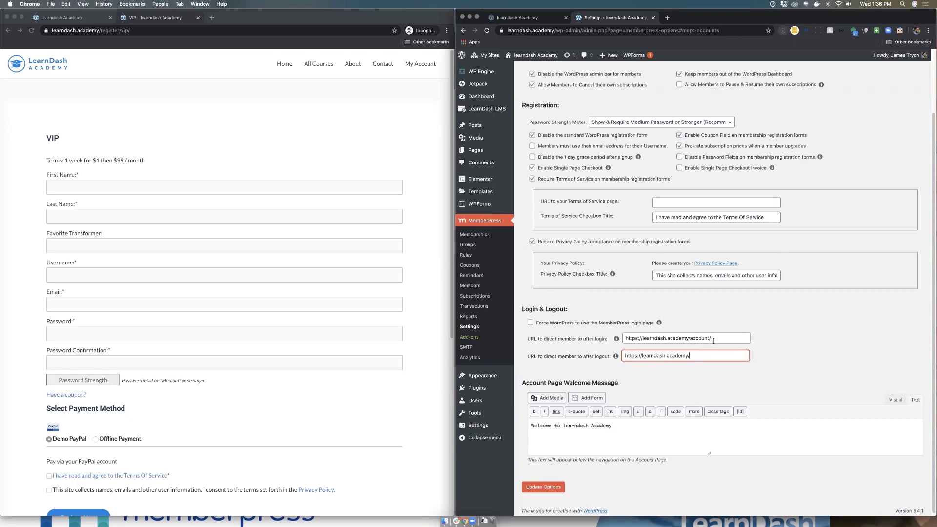
left_click(715, 338)
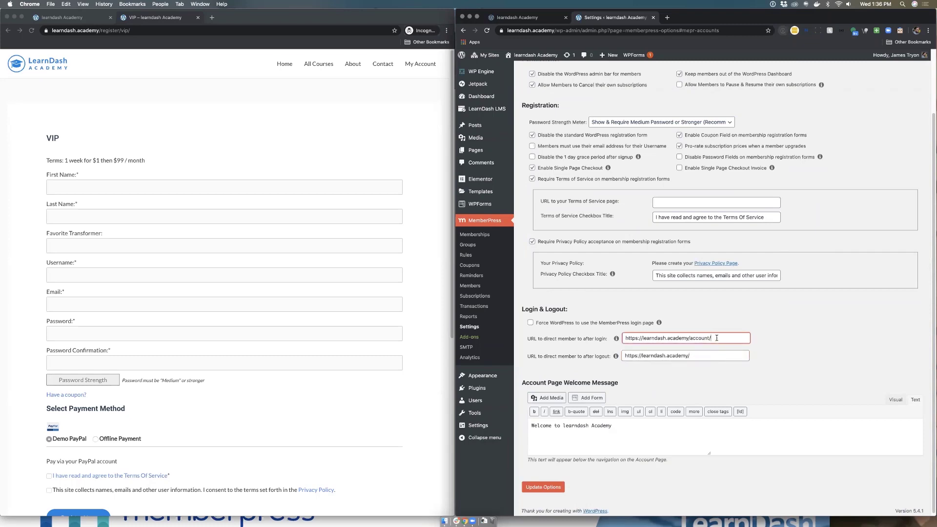
left_click(715, 343)
left_click(719, 337)
left_click(708, 355)
left_click(714, 337)
left_click(707, 361)
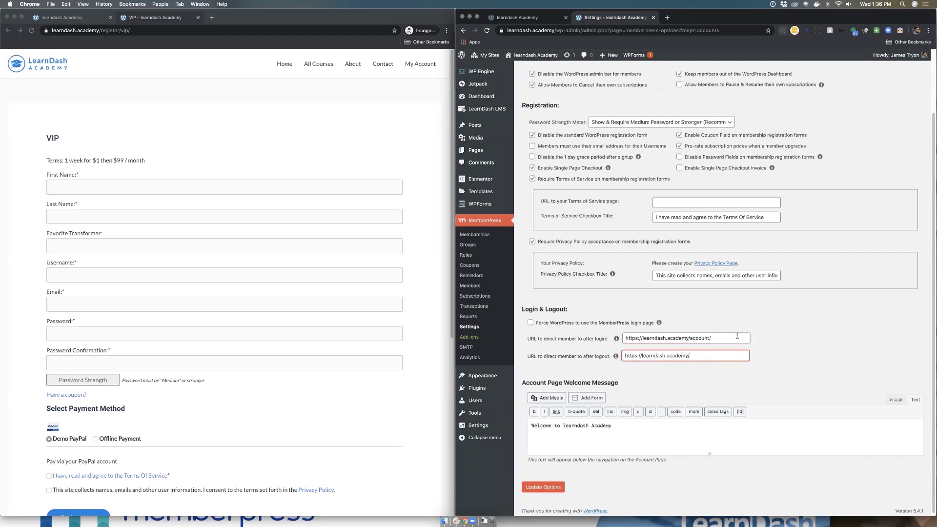
scroll(736, 336, "up", 3)
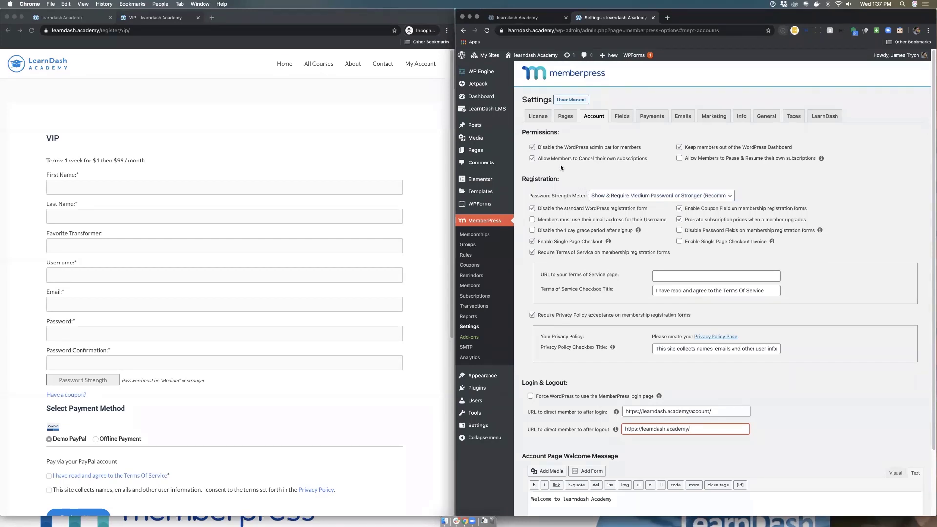
Step: Open the Fields tab and compare it with the Favorite Transformer label on the registration form
left_click(571, 117)
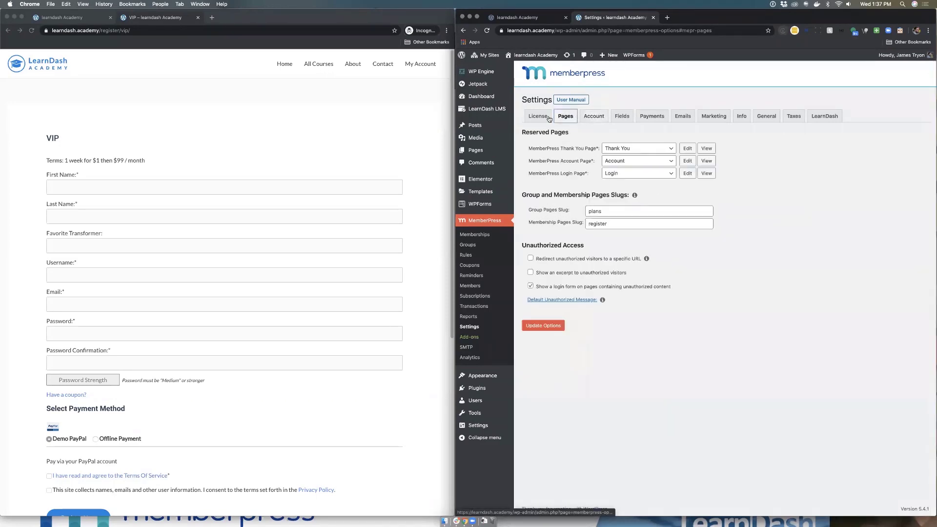
left_click(593, 120)
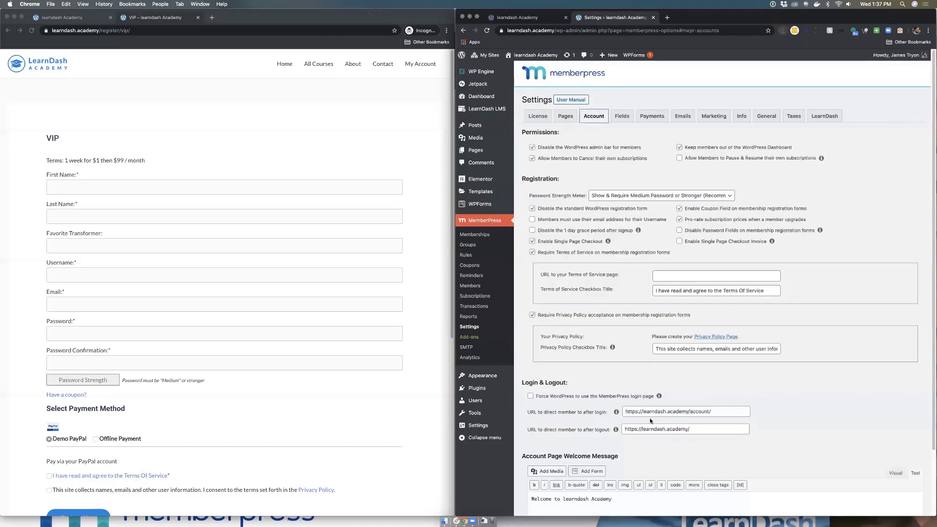
left_click(622, 117)
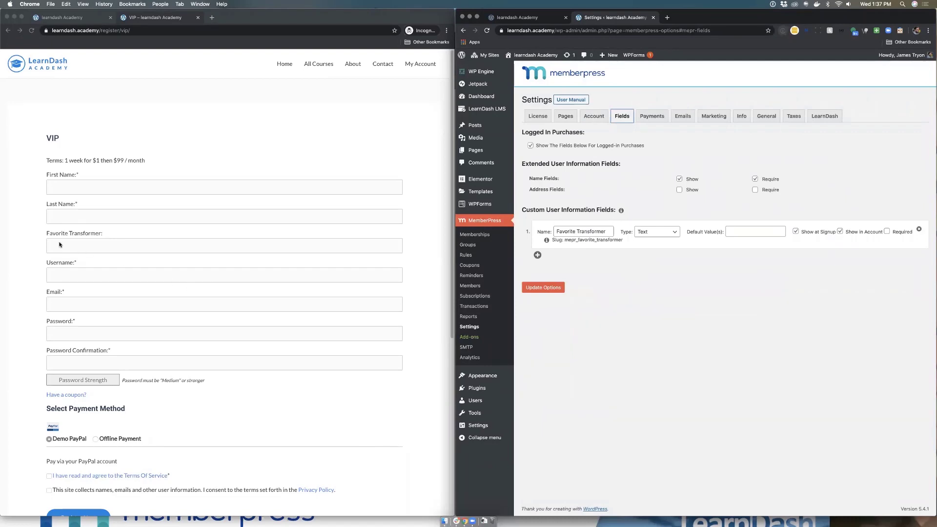
left_click_drag(45, 232, 133, 234)
left_click(610, 223)
Step: Keep Favorite Transformer as a Text field with Show at Signup checked
left_click(667, 234)
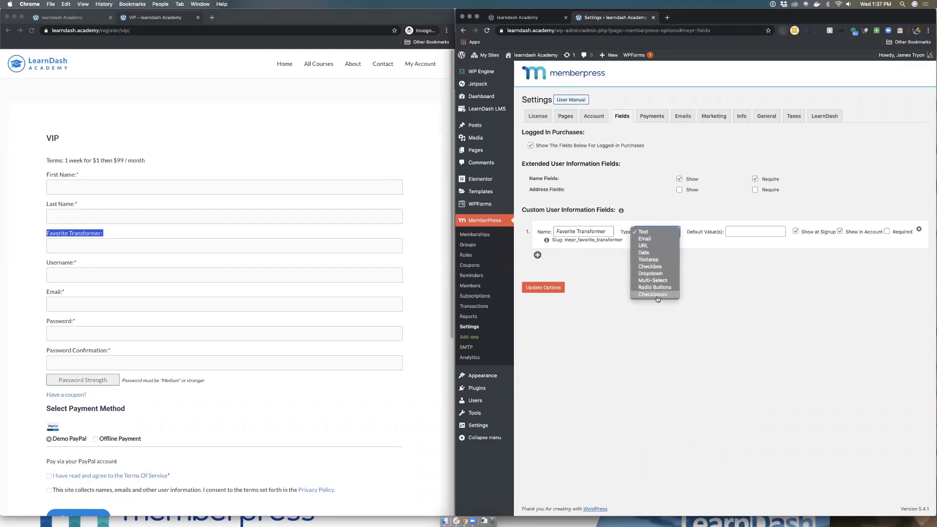
left_click(725, 268)
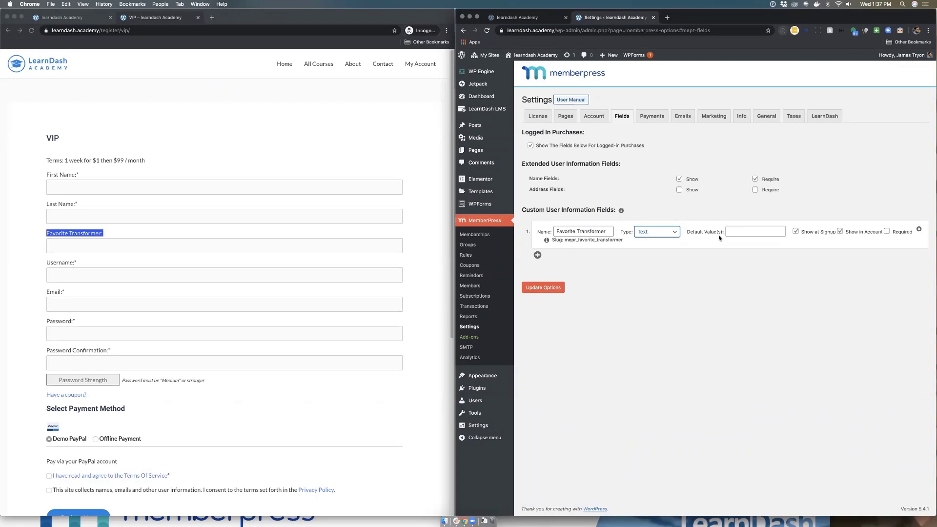
left_click(795, 231)
left_click(795, 232)
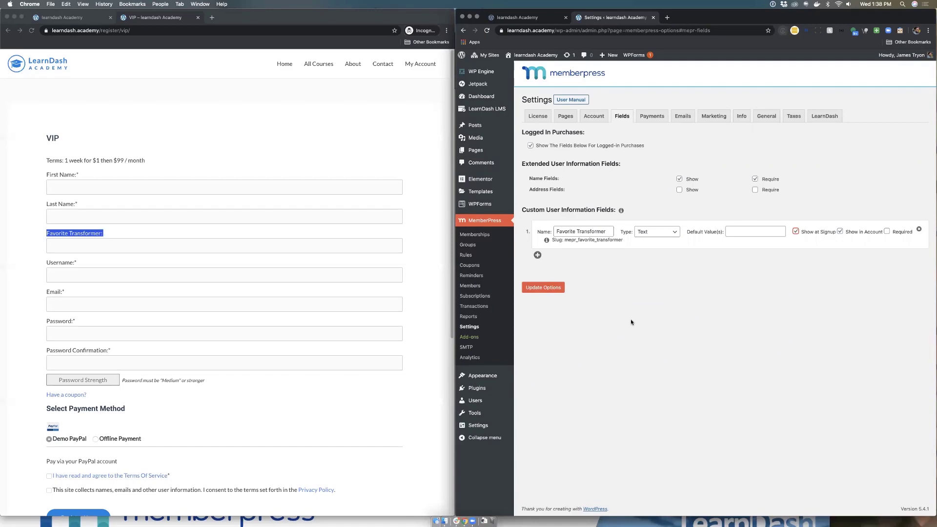
scroll(311, 414, "down", 5)
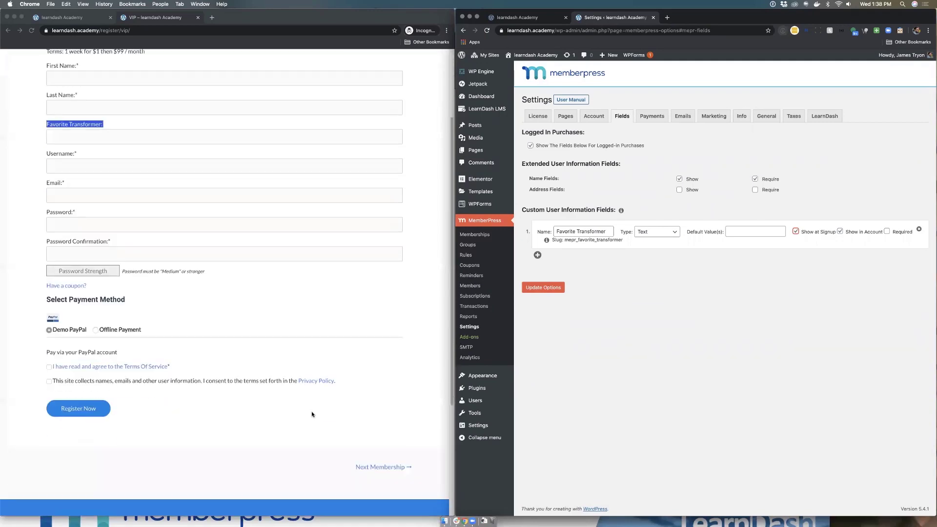
left_click(658, 326)
scroll(336, 298, "up", 3)
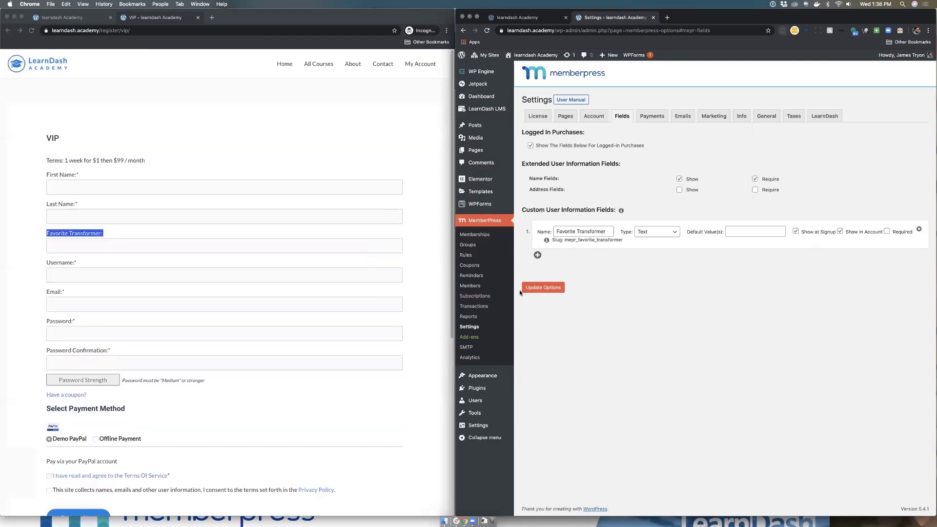
Step: In Payments settings, add a third payment method using the PayPal Express Checkout gateway
left_click(653, 117)
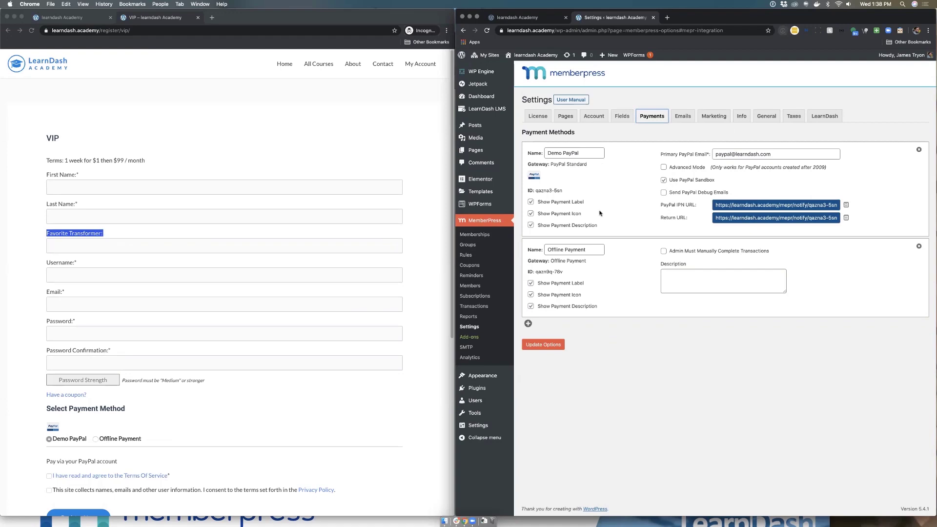
left_click(550, 344)
left_click(528, 323)
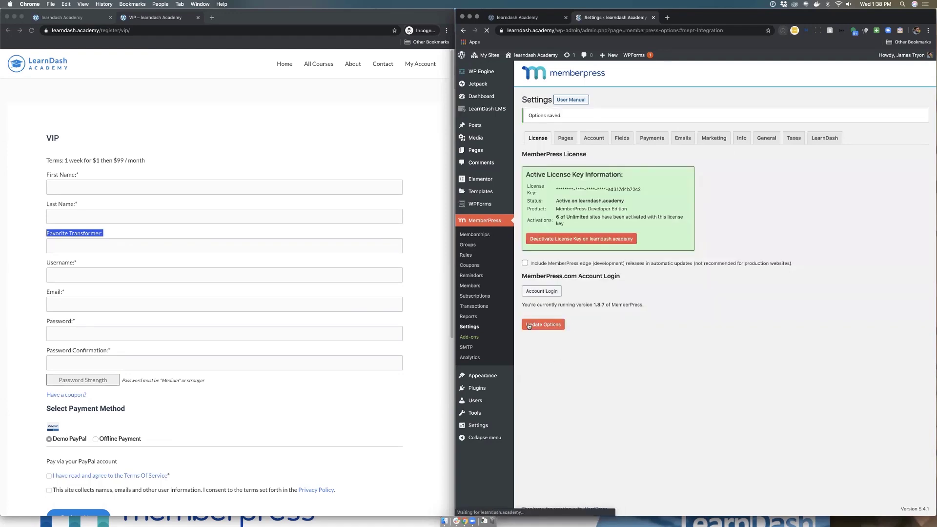
left_click(528, 345)
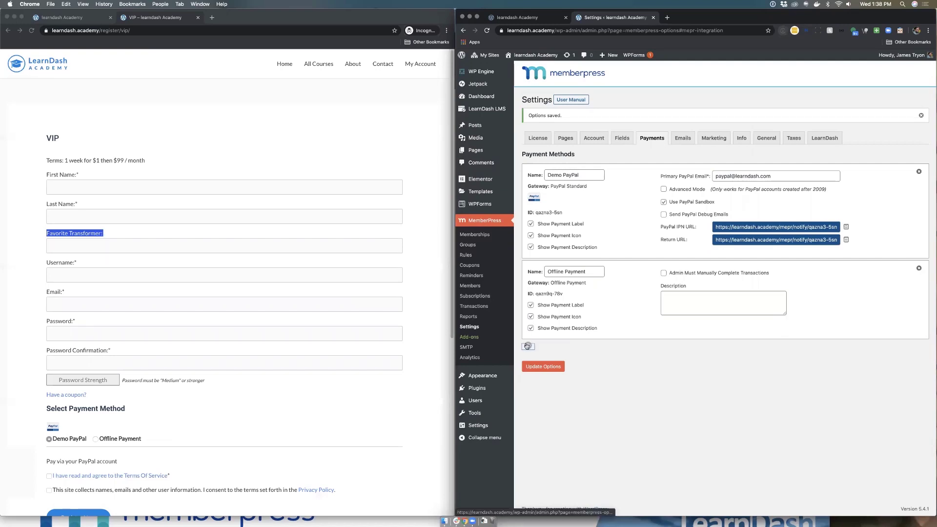
left_click(614, 368)
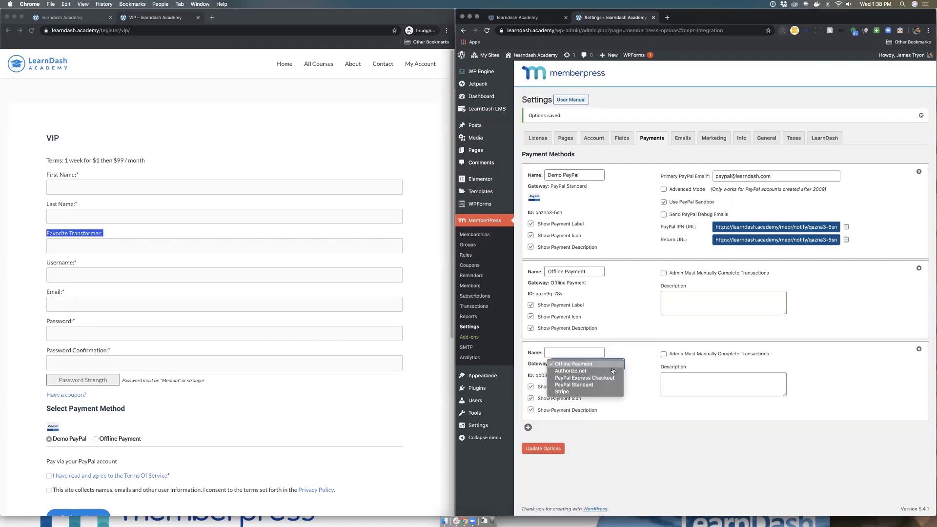
left_click(609, 376)
left_click(605, 368)
left_click(603, 375)
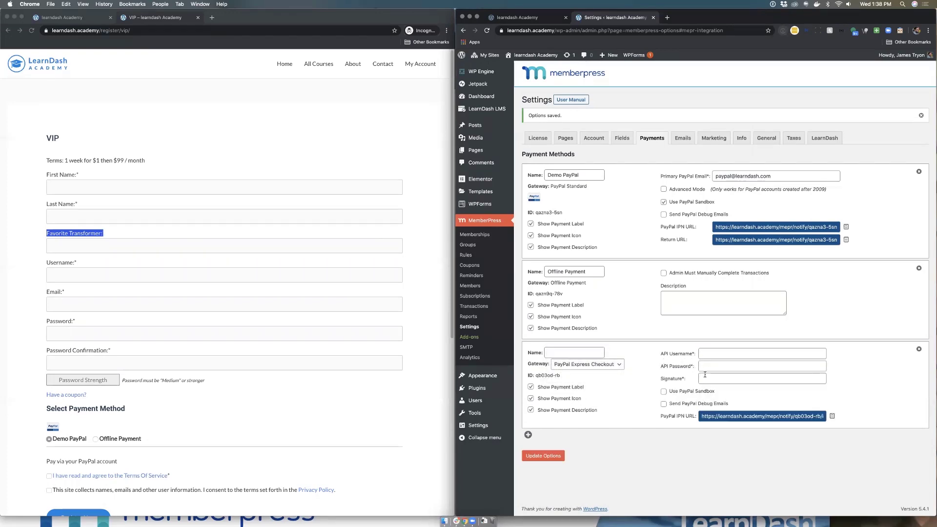
Step: Switch the third method's gateway to Stripe, then delete it and confirm
left_click(595, 365)
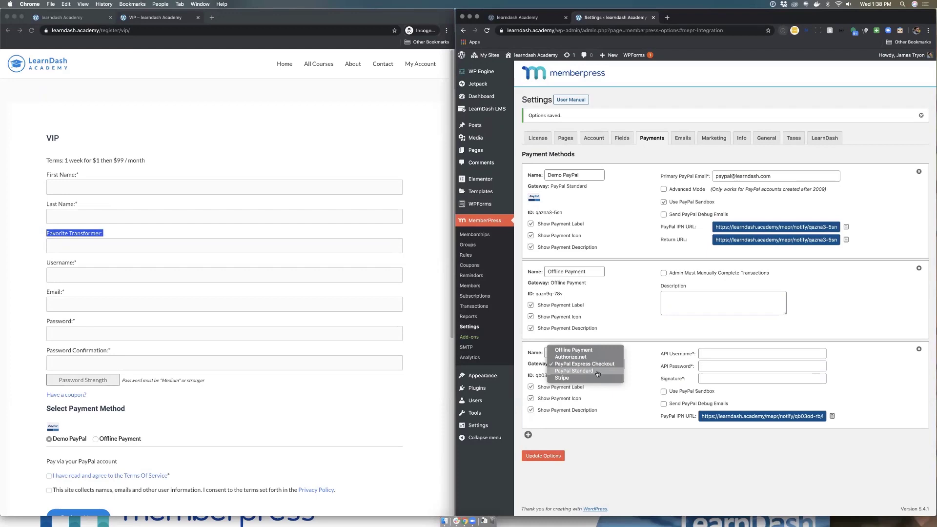
left_click(601, 374)
key("s")
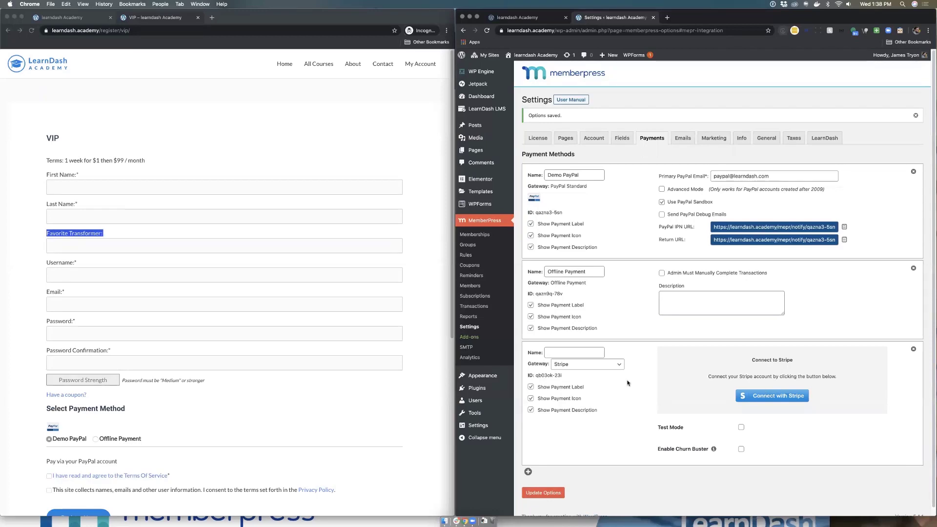
left_click(913, 350)
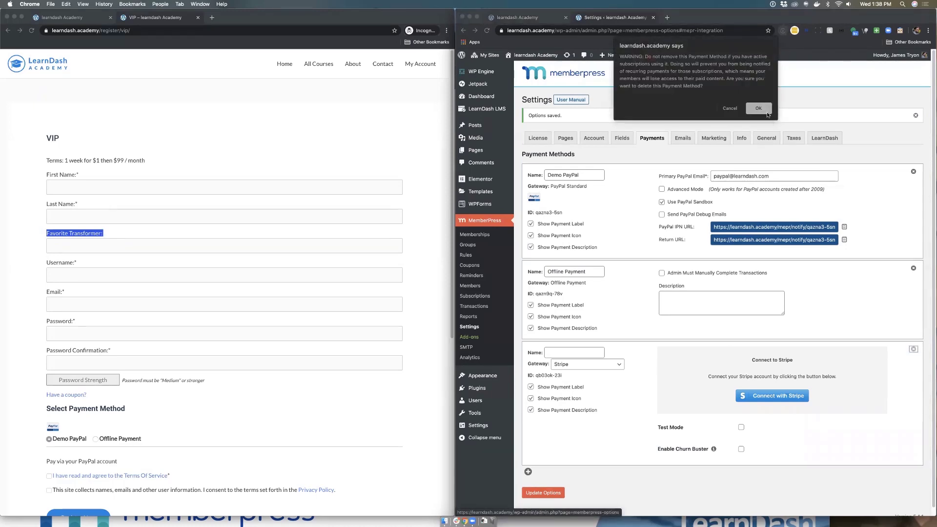
left_click(767, 114)
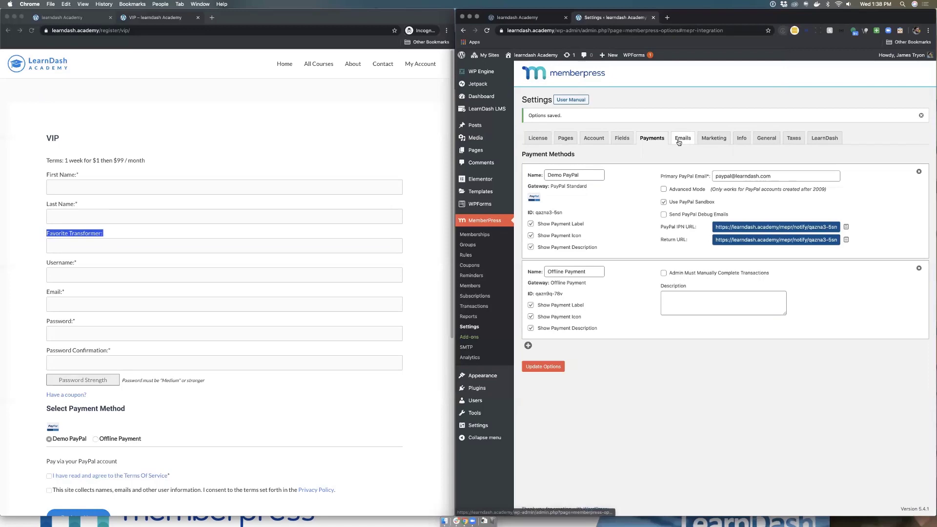
Step: Scroll through the member notices on the Emails tab, then open MemberPress's SMTP page
left_click(678, 140)
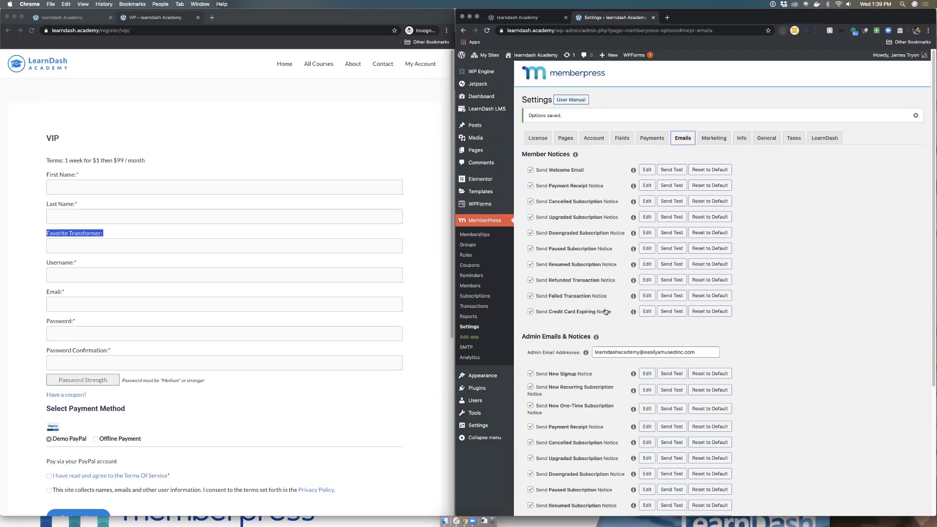
scroll(605, 311, "down", 3)
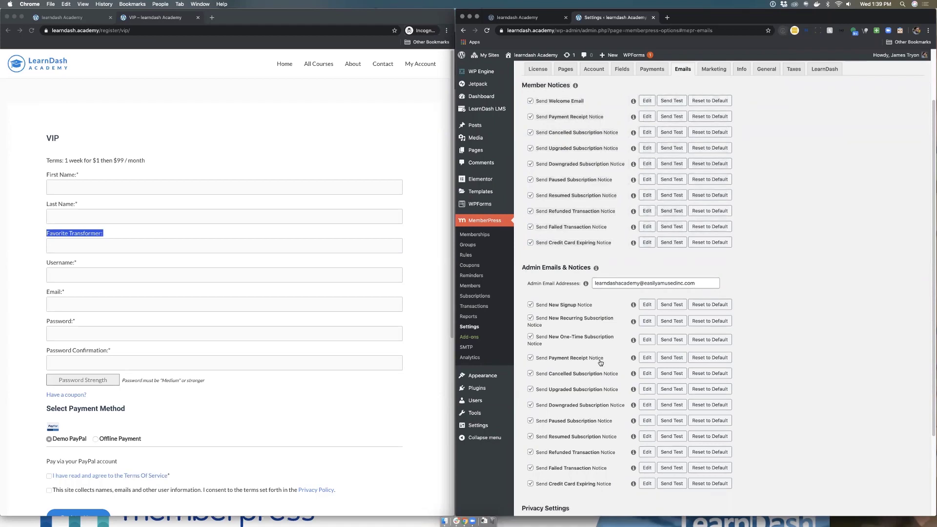
scroll(610, 368, "down", 4)
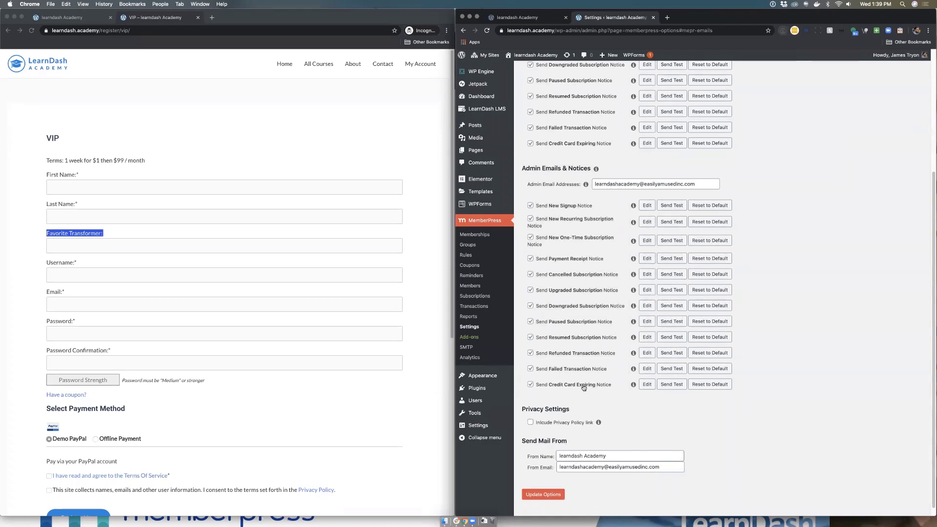
scroll(575, 365, "up", 1)
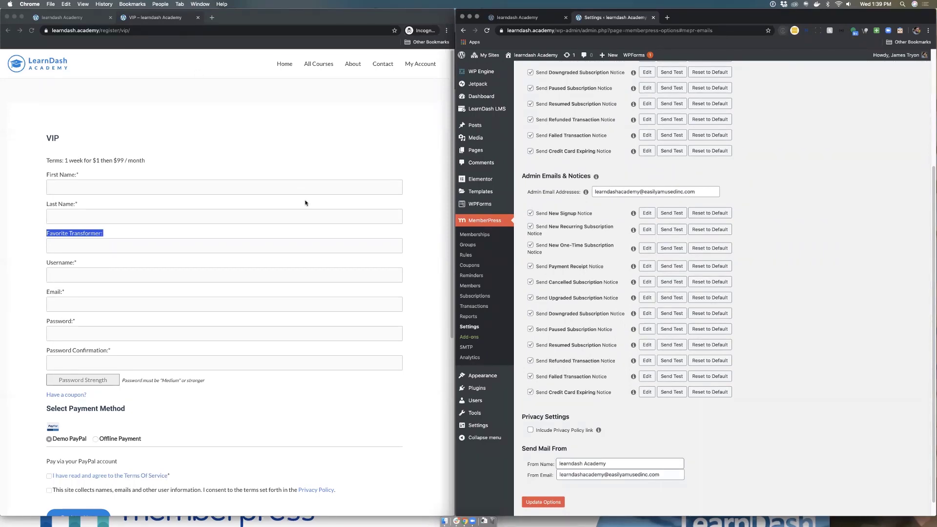
left_click(466, 348)
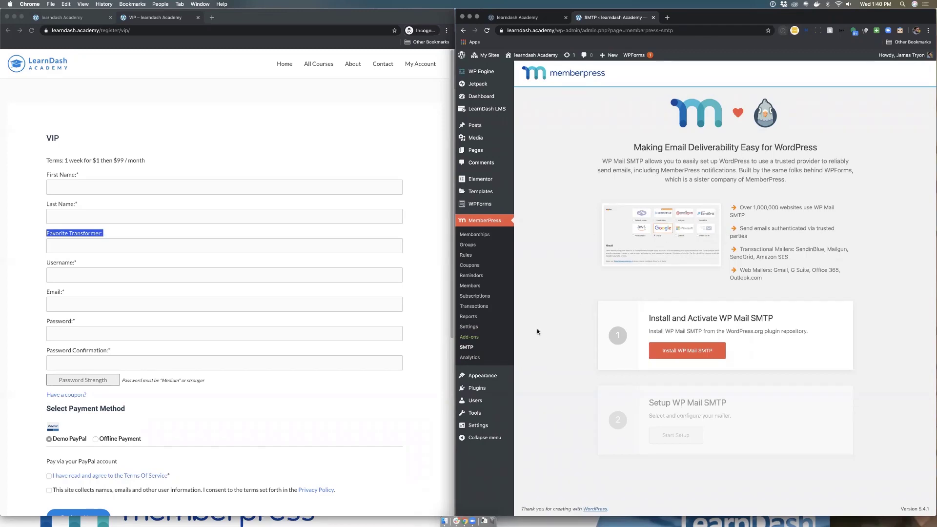
Step: Show MemberPress's Marketing settings, with opt-in checked by default, and open Add-ons in a new tab
left_click(470, 327)
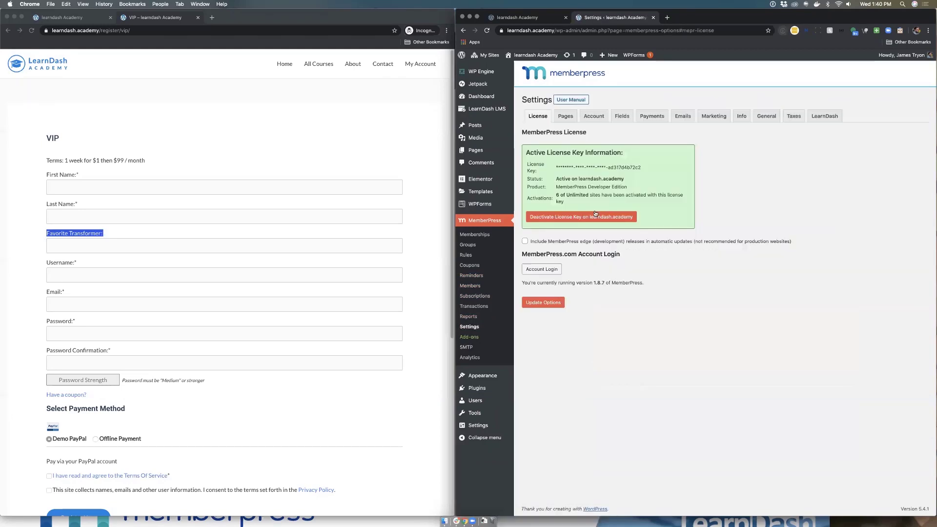
left_click(705, 115)
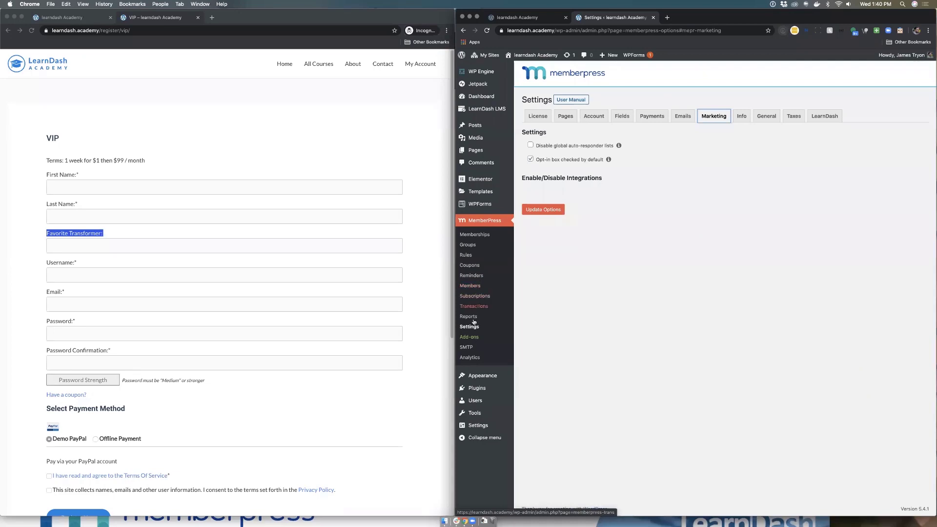
left_click(468, 338, "super")
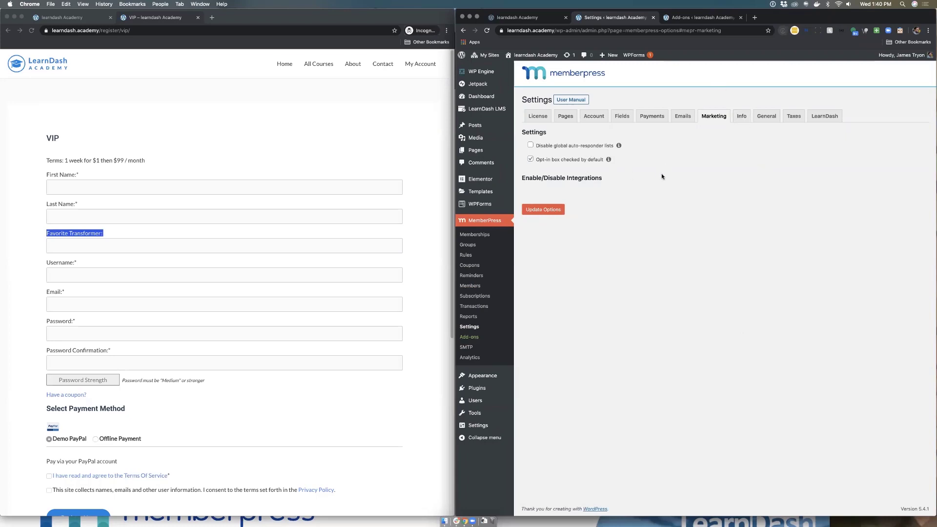
Step: Browse the MemberPress add-on cards and select the Amazon Web Services add-on title
left_click(698, 18)
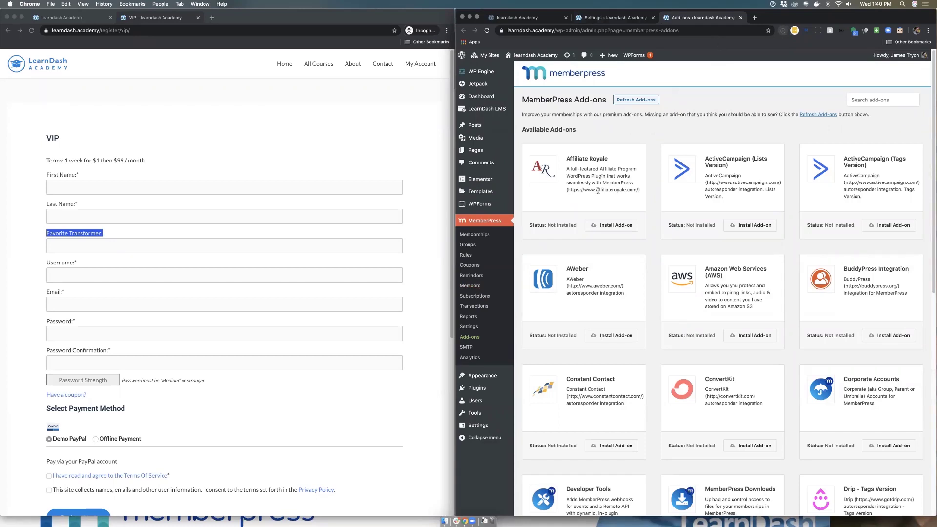
scroll(629, 218, "down", 1)
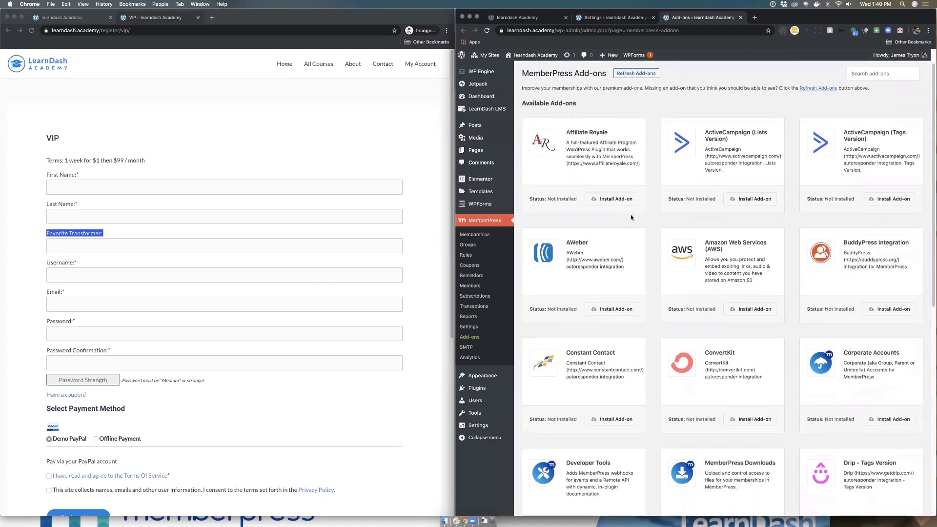
scroll(630, 216, "down", 1)
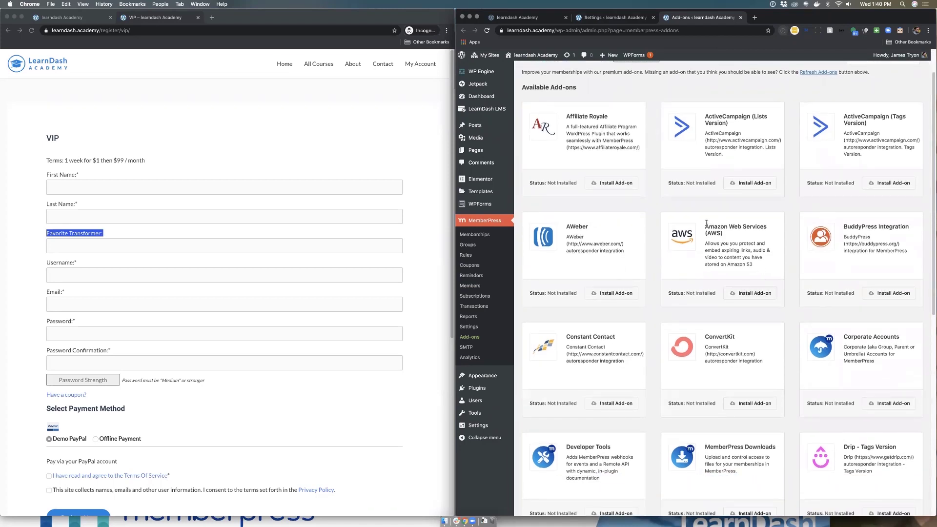
left_click_drag(705, 227, 757, 228)
left_click(708, 227)
left_click_drag(704, 227, 768, 227)
Step: Scroll on to the Corporate Accounts add-on, then load the License settings (Developer Edition, 1.8.7) in this tab
scroll(717, 257, "down", 2)
scroll(722, 258, "down", 4)
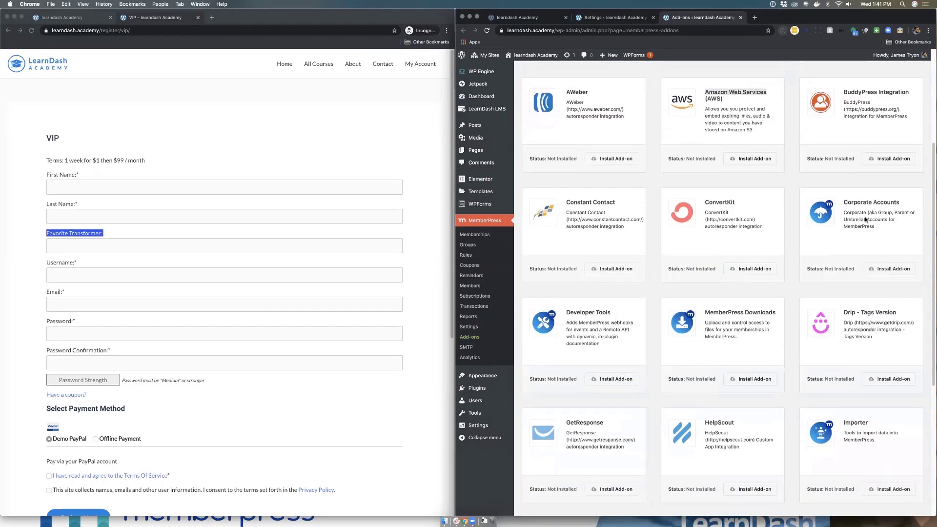
left_click_drag(843, 202, 901, 203)
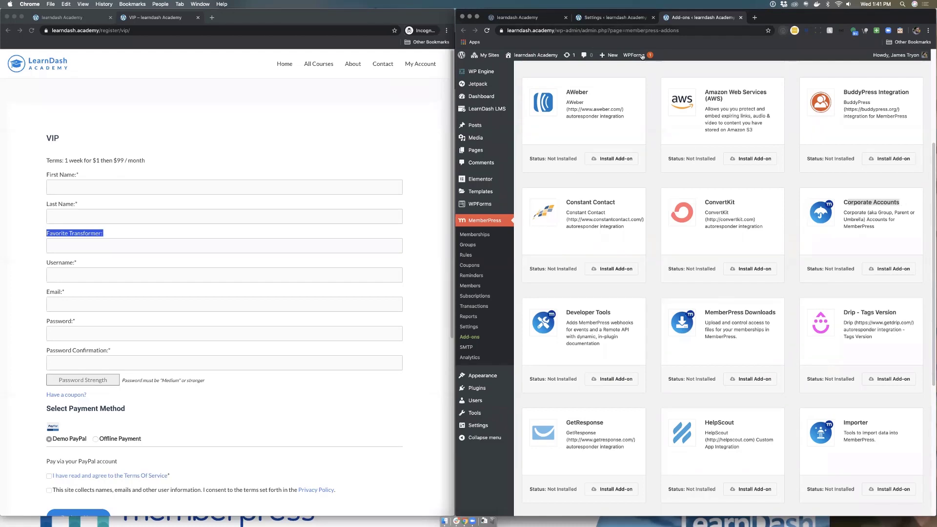
scroll(616, 178, "down", 5)
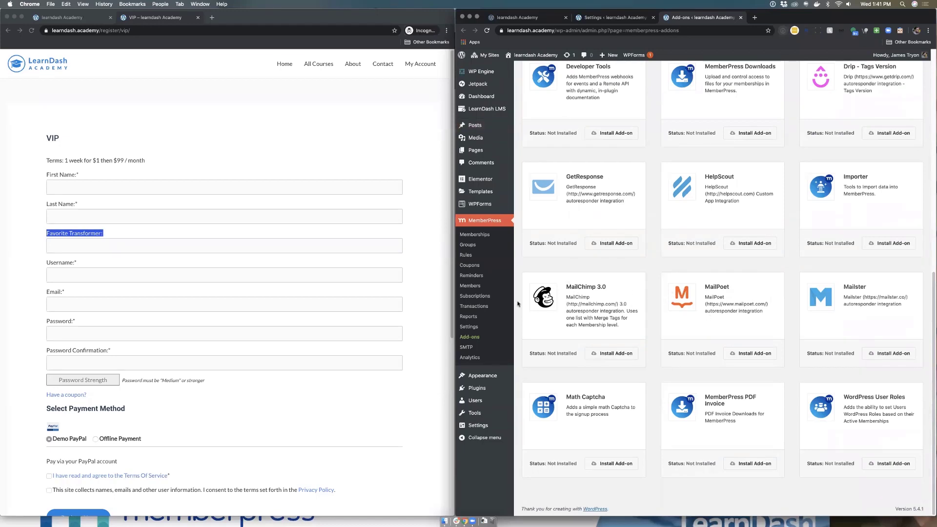
left_click(469, 328)
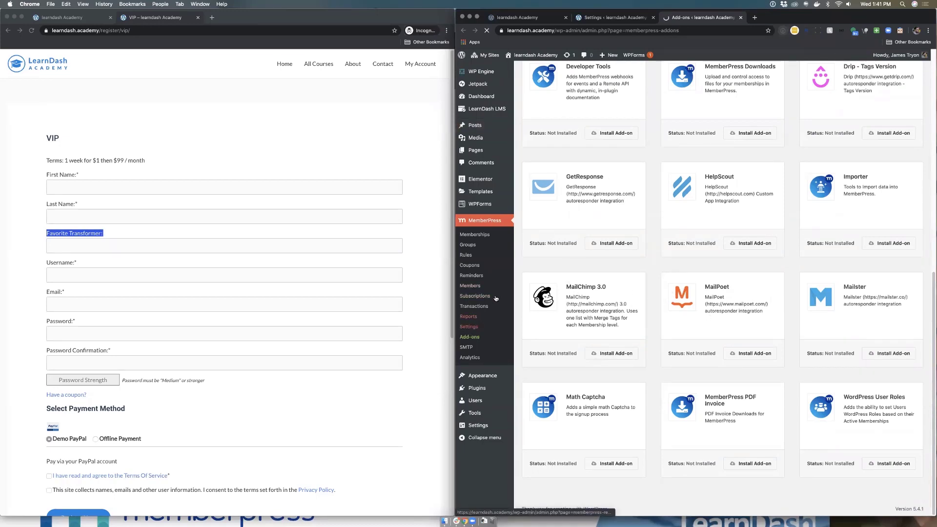
Step: Close the extra tab and view the Info settings, then the General settings
left_click(740, 17)
left_click(736, 117)
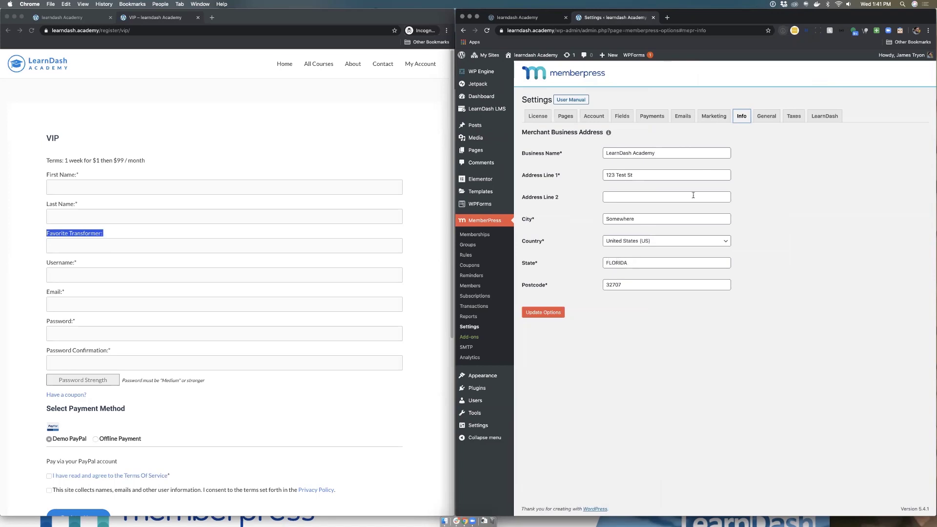
left_click(763, 116)
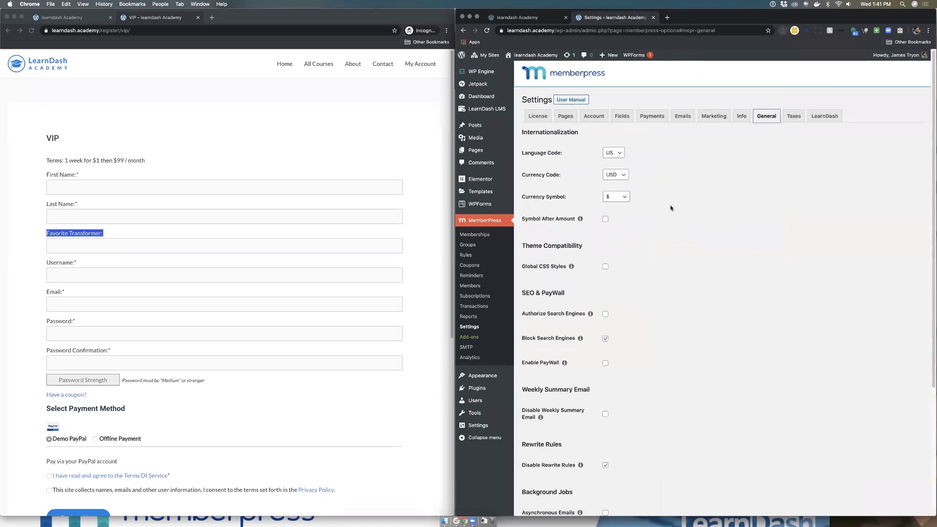
Step: Read through the General settings, showing and then dismissing the Asynchronous Emails help note
scroll(642, 207, "down", 1)
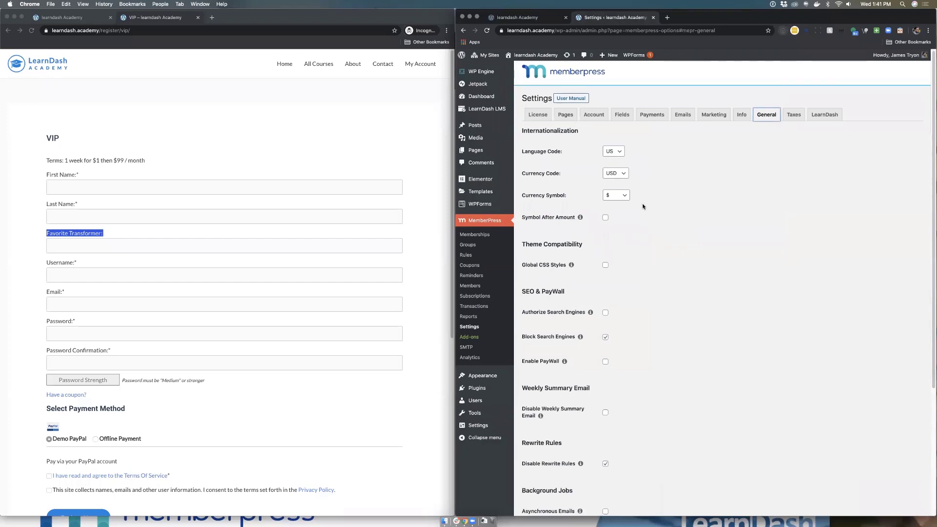
scroll(642, 206, "down", 2)
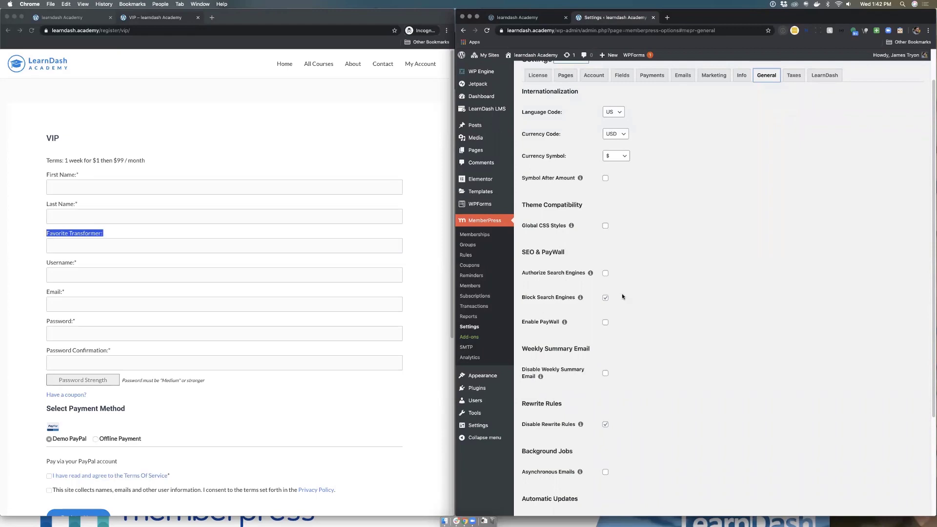
scroll(663, 261, "down", 5)
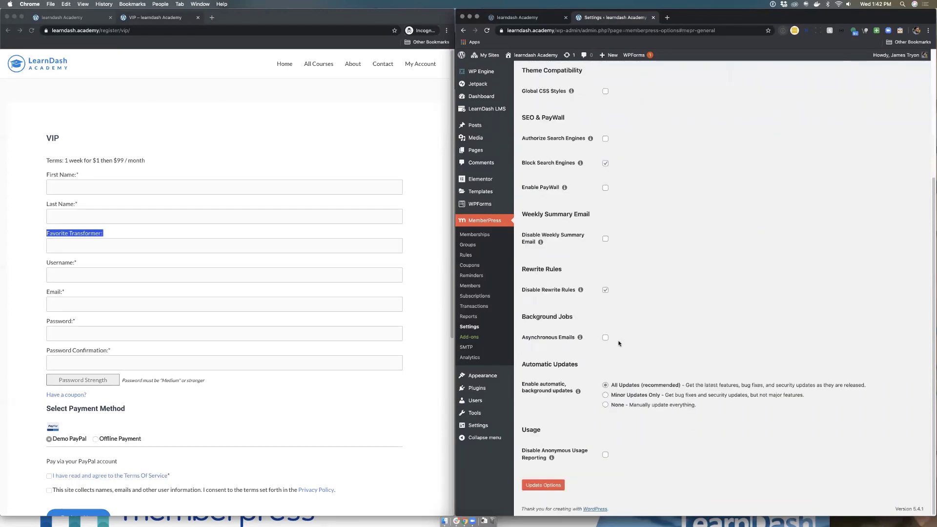
left_click(580, 338)
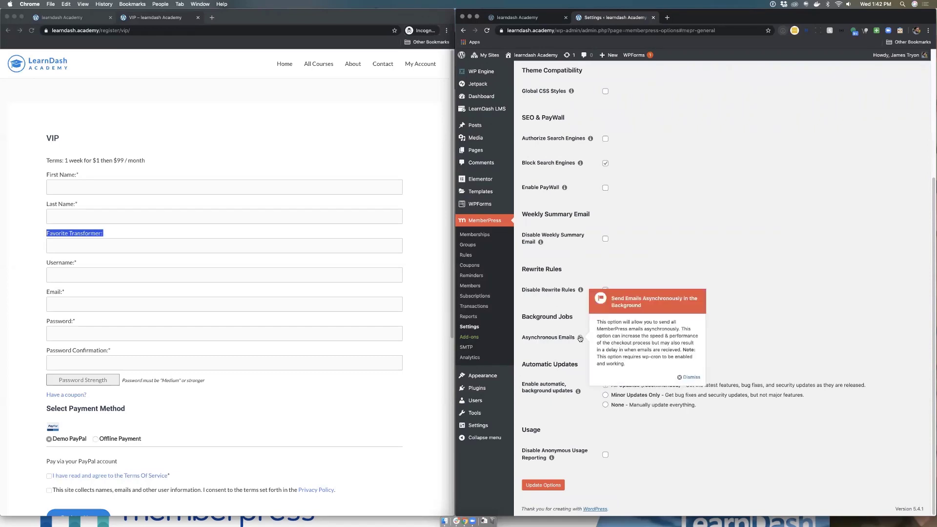
left_click(692, 378)
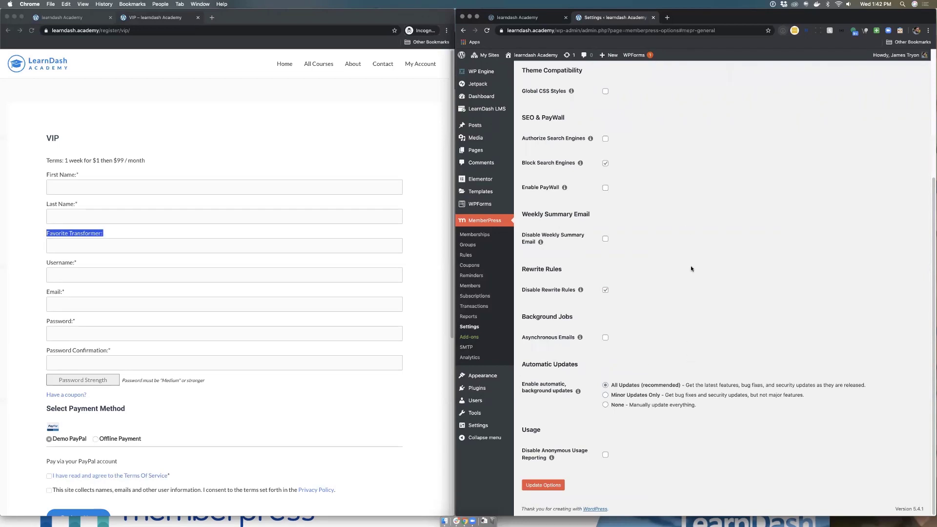
scroll(702, 110, "up", 5)
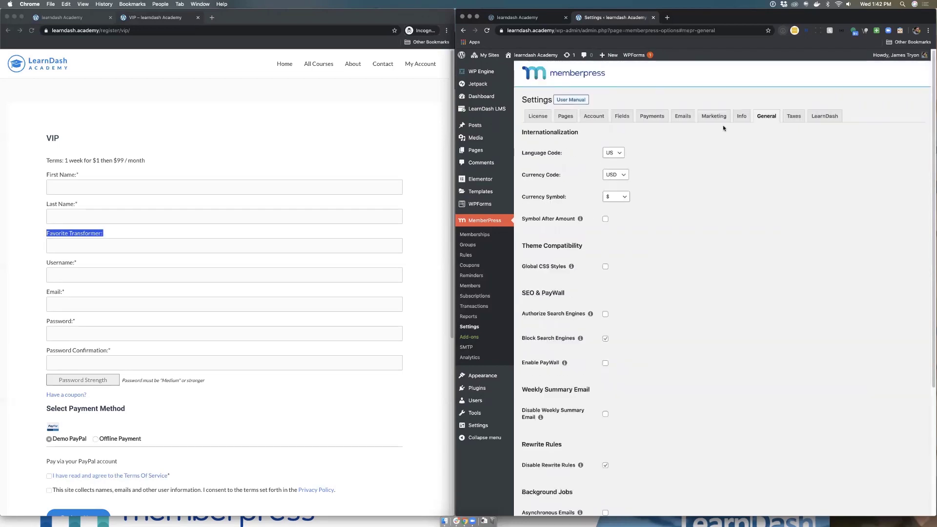
Step: Enable tax calculations on the Taxes tab, glance at the LearnDash tab, and return to Taxes
left_click(789, 118)
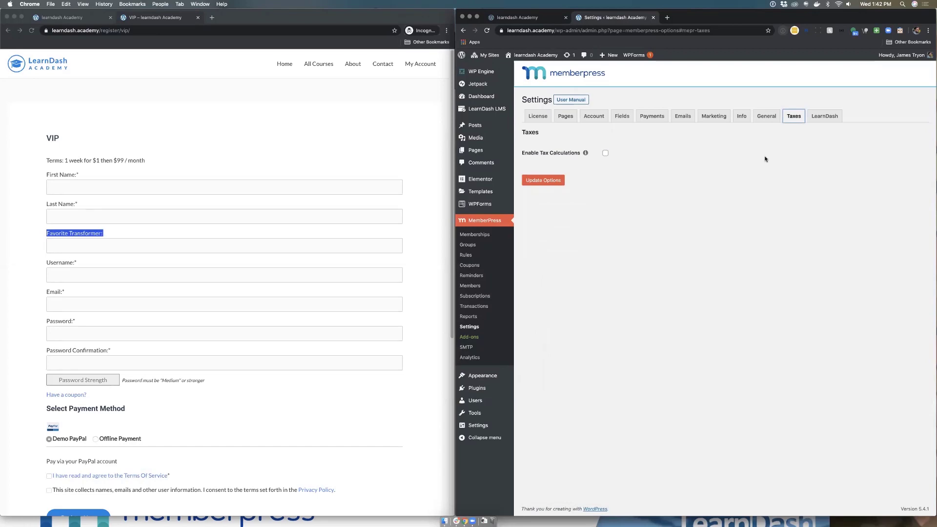
left_click(604, 154)
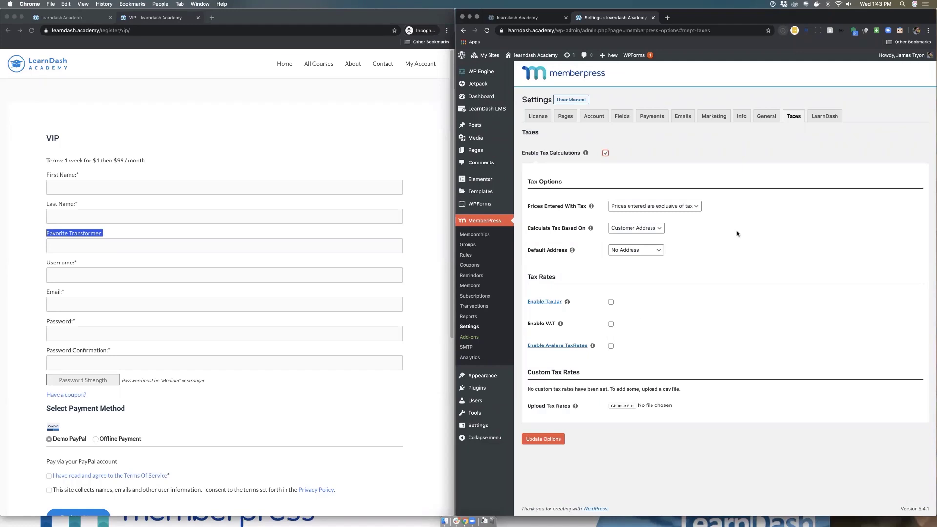
left_click(824, 117)
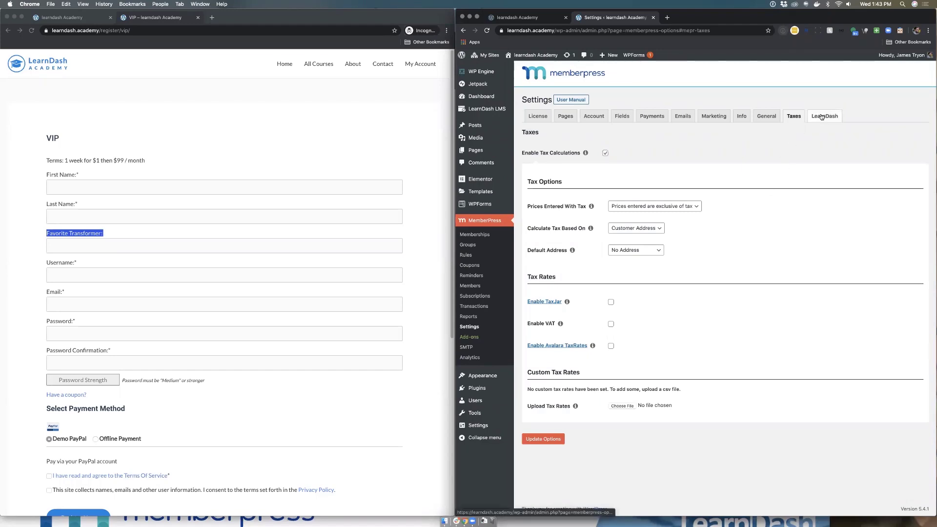
left_click(793, 117)
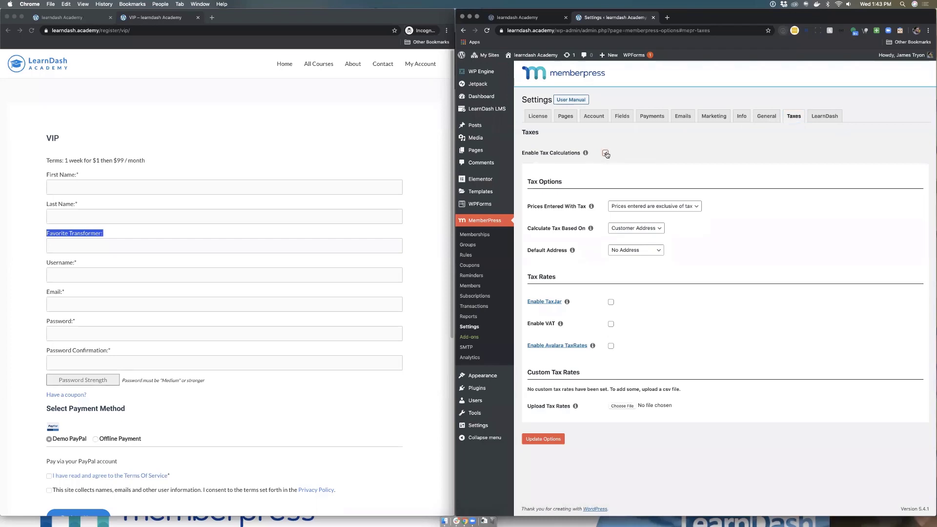
Step: Run the Retroactive tool on MemberPress's LearnDash settings tab
left_click(829, 118)
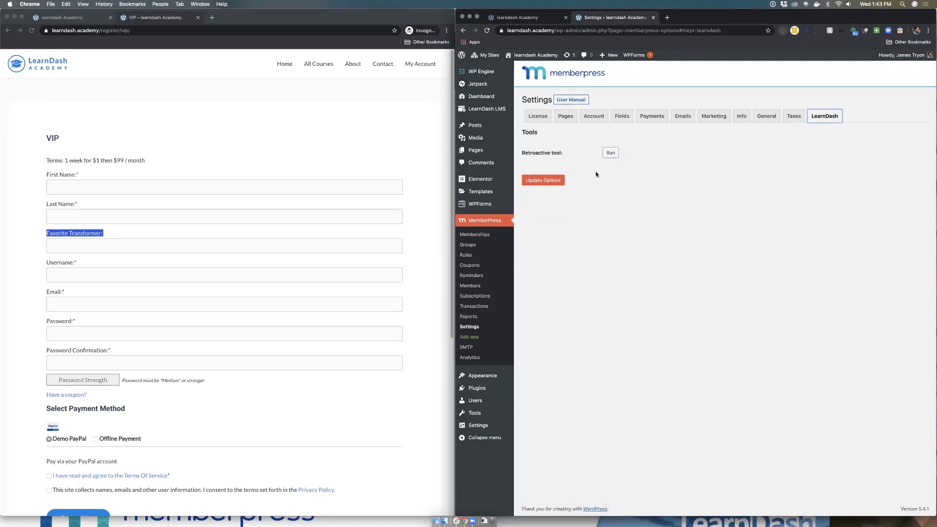
left_click(614, 154)
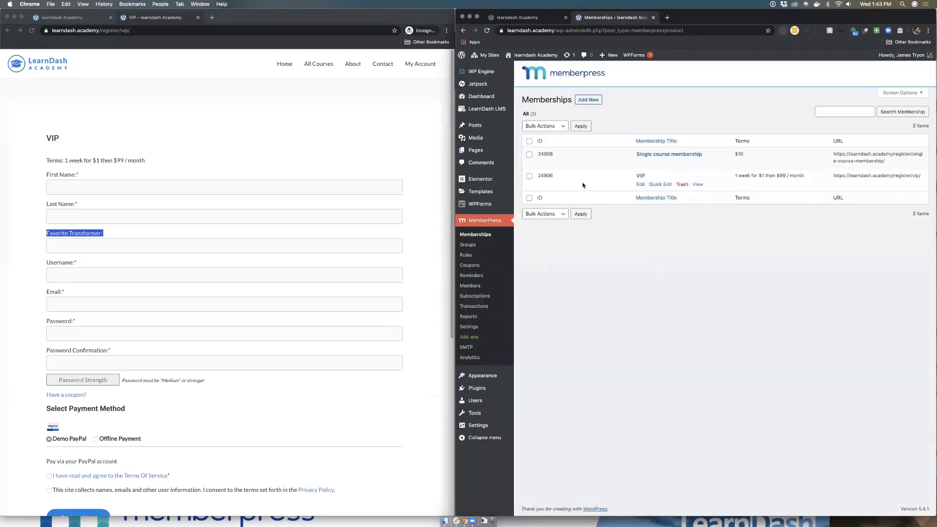
Step: Review the Pages, Account, Fields, Payments, Emails and Info settings, ending on General
left_click(473, 328)
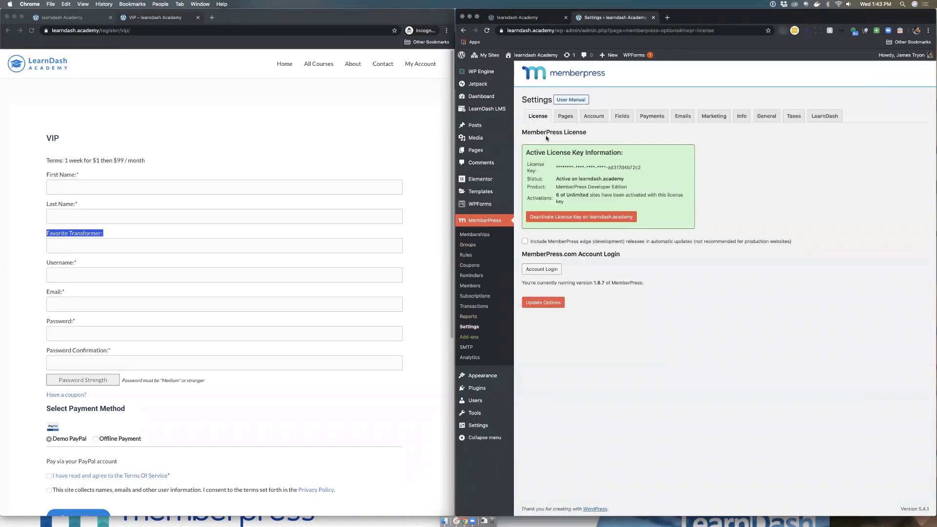
left_click(565, 119)
left_click(605, 118)
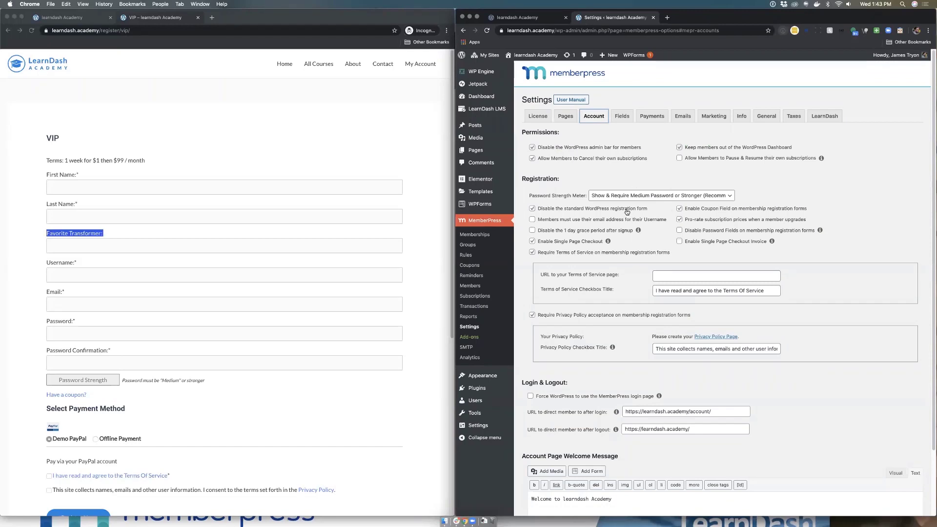
left_click(623, 121)
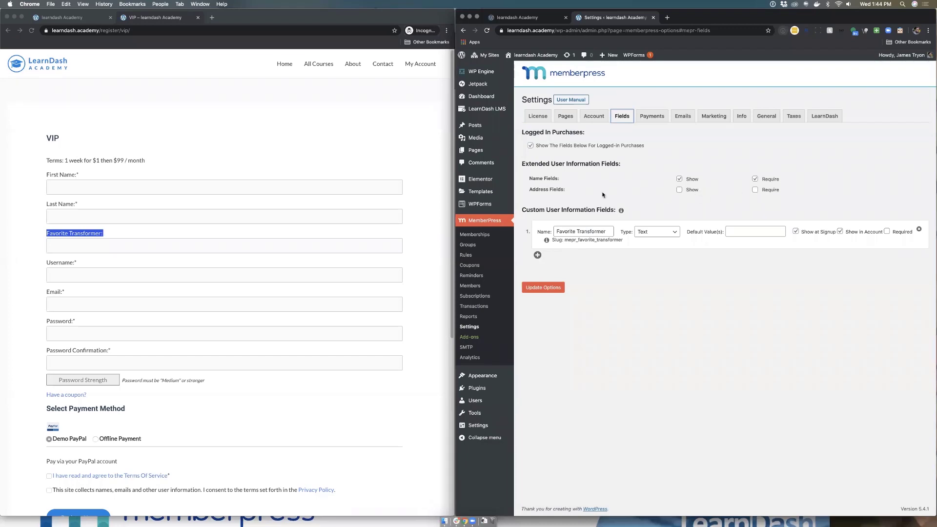
left_click(661, 119)
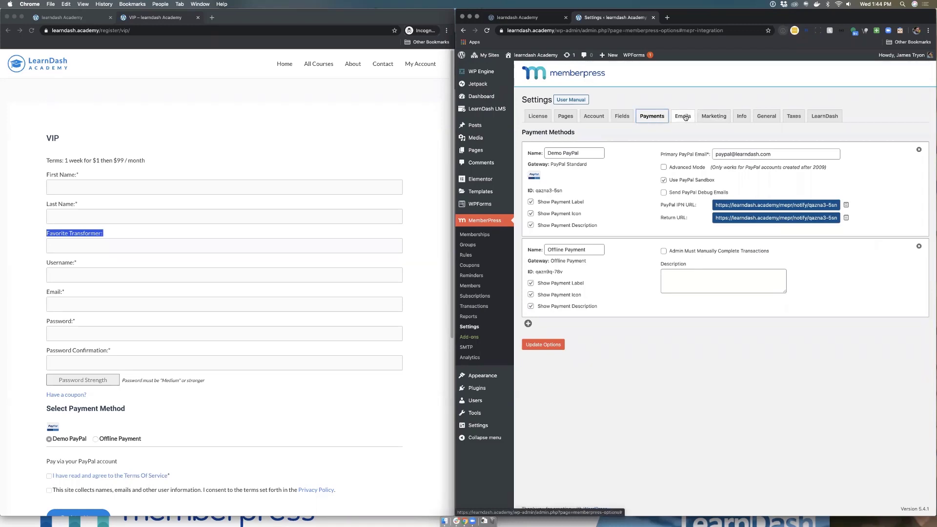
left_click(685, 118)
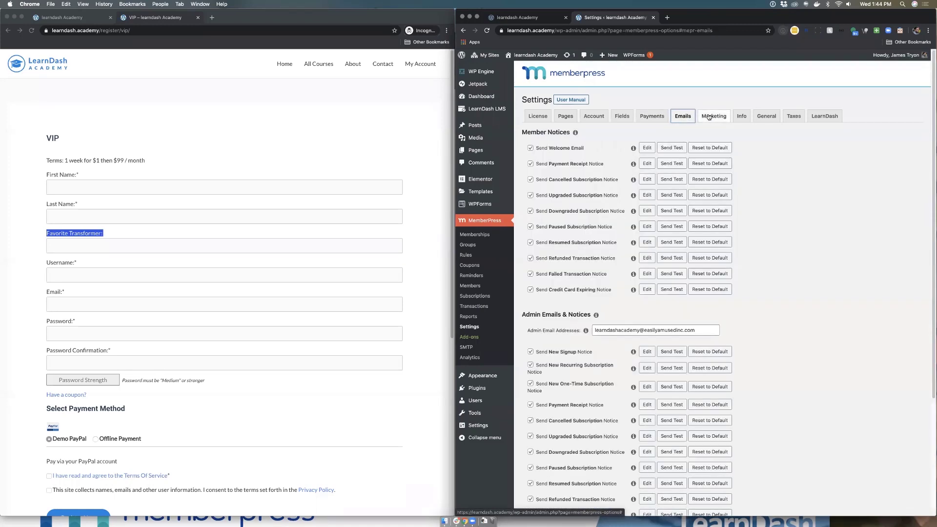
left_click(738, 117)
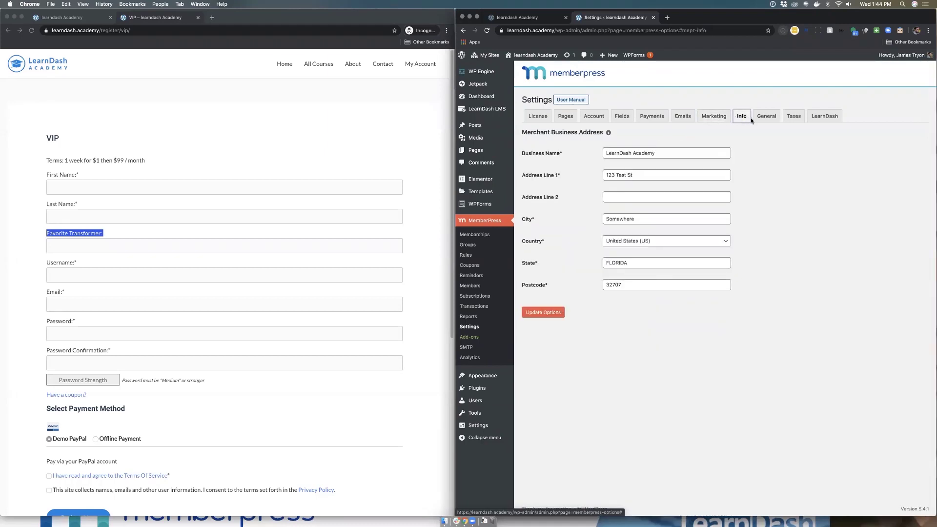
left_click(765, 120)
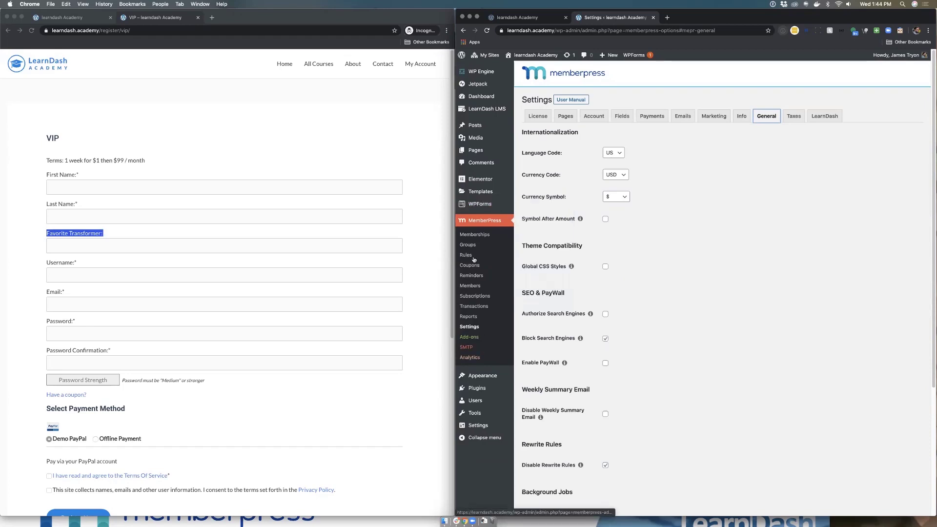
Step: Visit LearnDash Add-ons, then list the Content Marketing, Email Marketing Strategies and Social Media Marketing courses
mouse_move(484, 108)
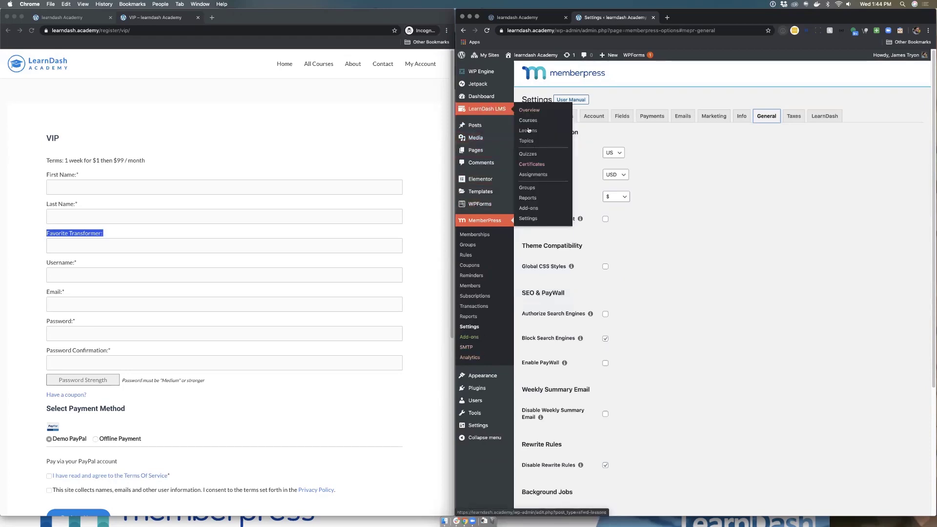
left_click(536, 207)
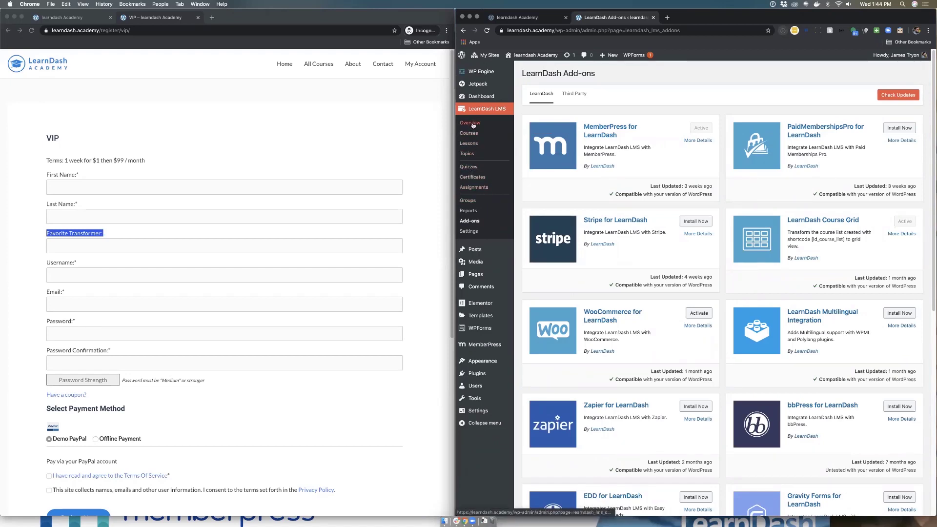
left_click(473, 136)
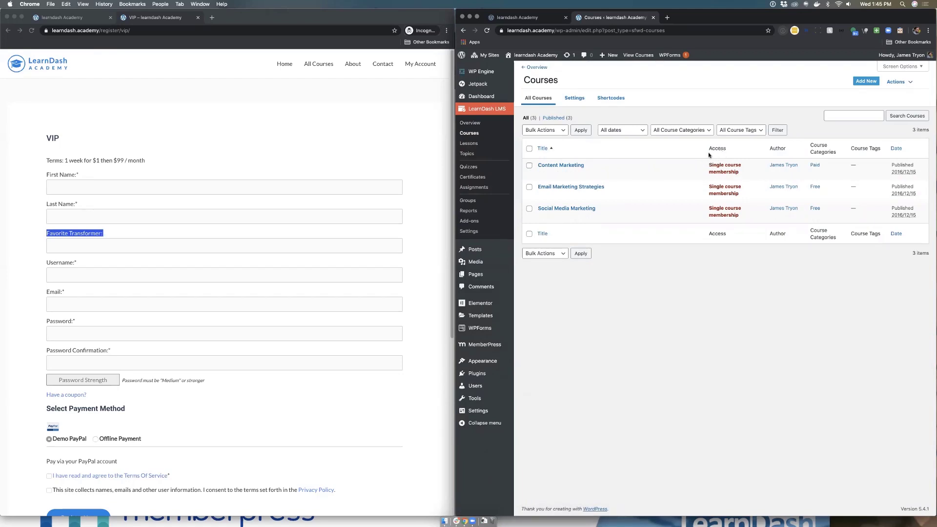
left_click(566, 188)
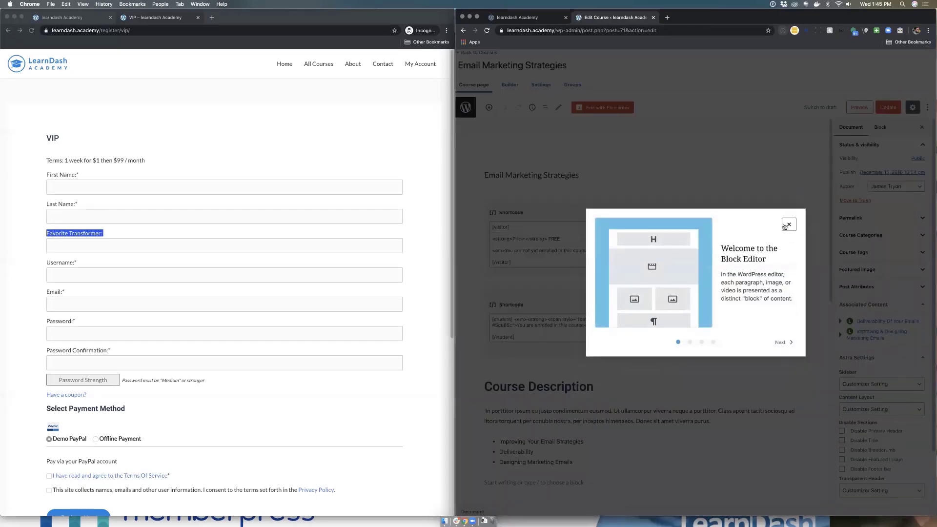
left_click(786, 223)
left_click(553, 89)
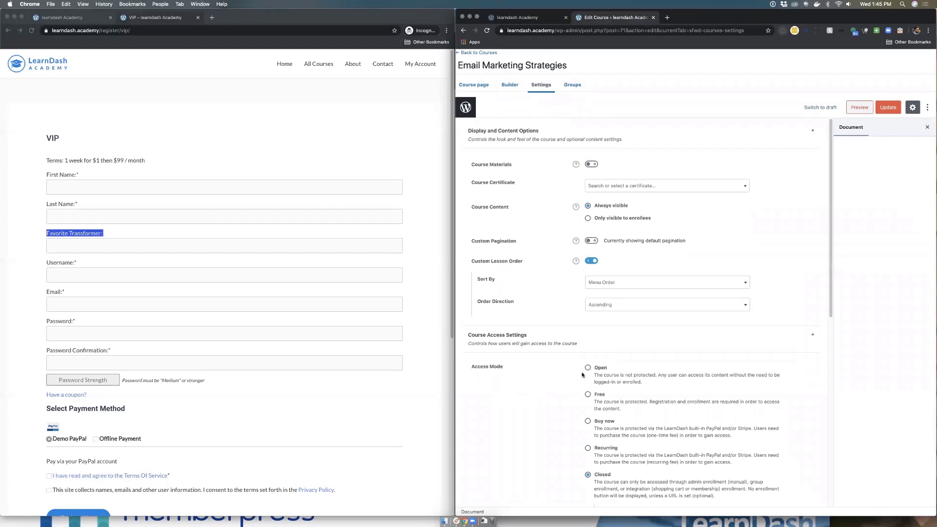
scroll(582, 409, "down", 3)
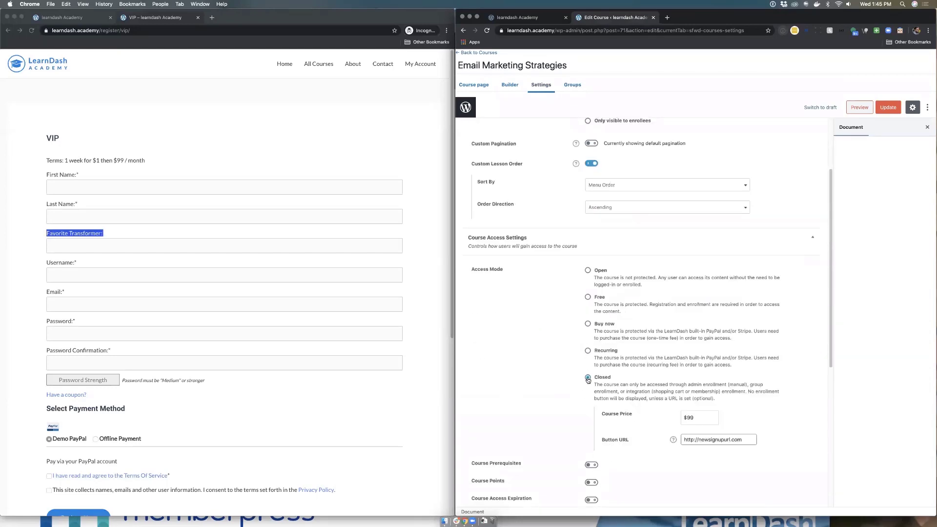
scroll(586, 380, "down", 2)
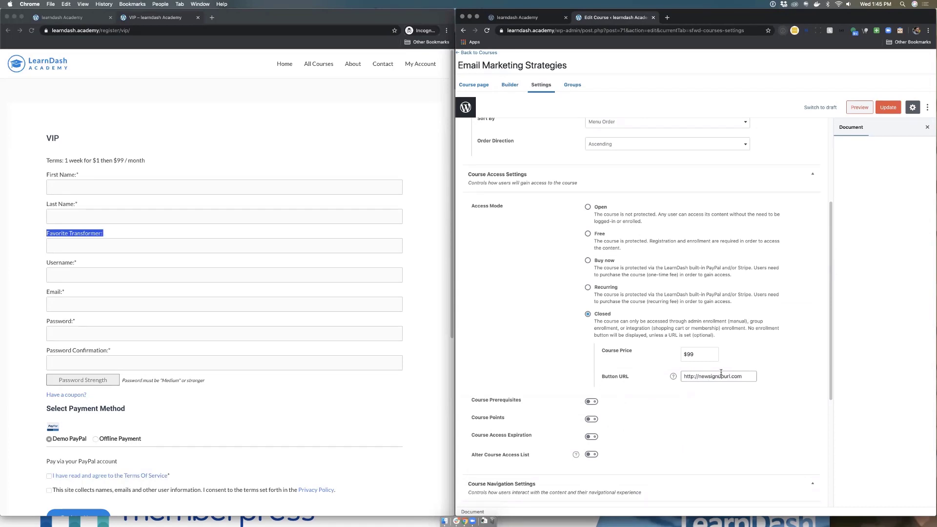
left_click(534, 18)
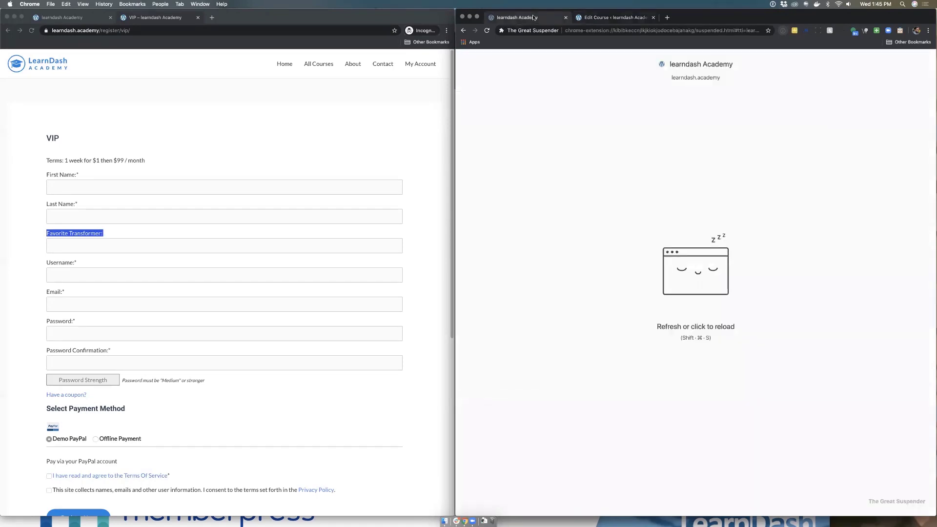
left_click(617, 16)
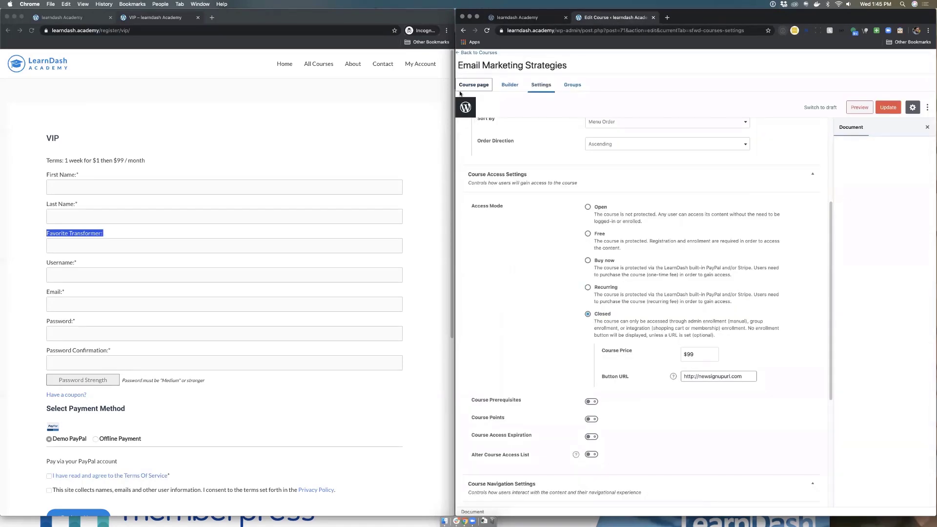
left_click(461, 107)
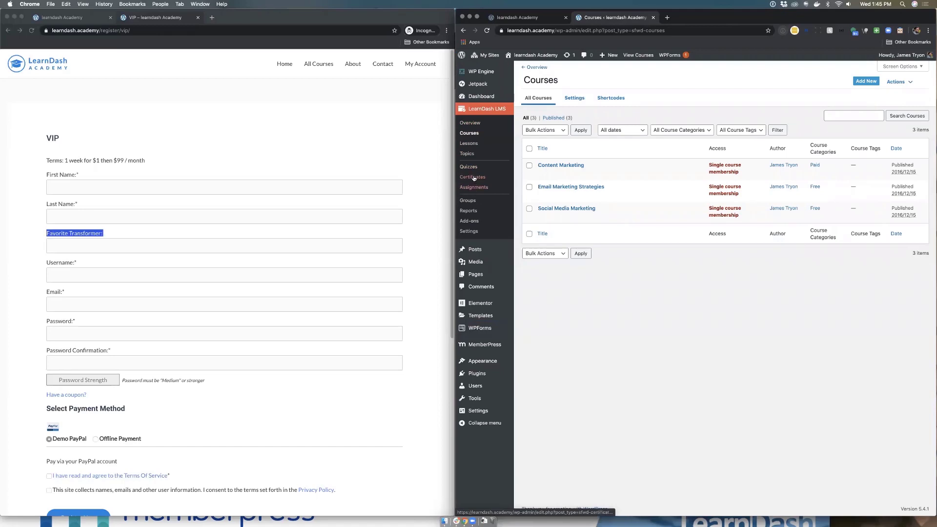
Step: Copy the Single course membership signup URL from a new Memberships tab, then edit Email Marketing Strategies
mouse_move(471, 277)
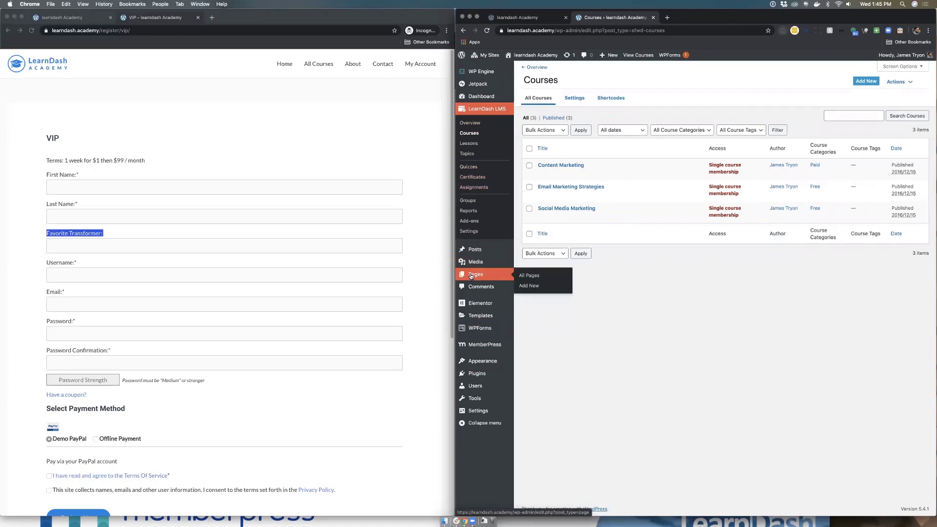
mouse_move(478, 344)
left_click(529, 345, "super")
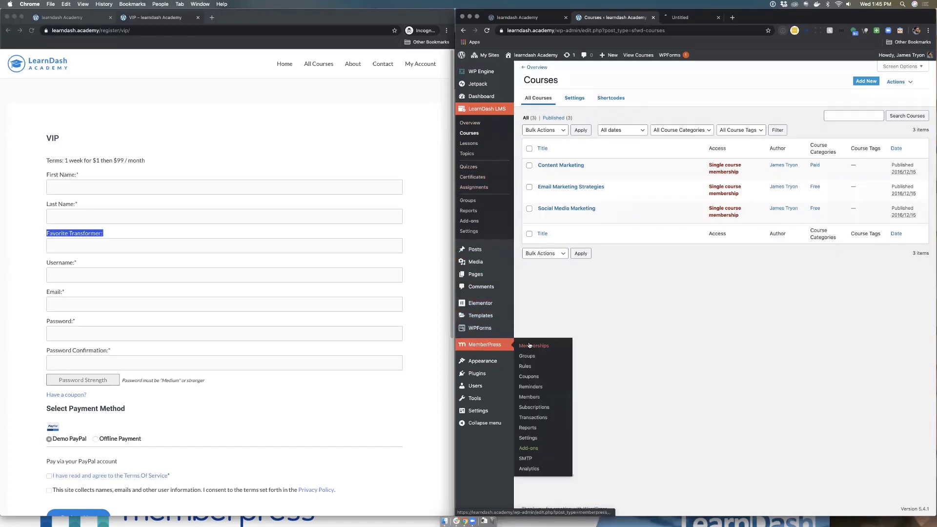
left_click(692, 17)
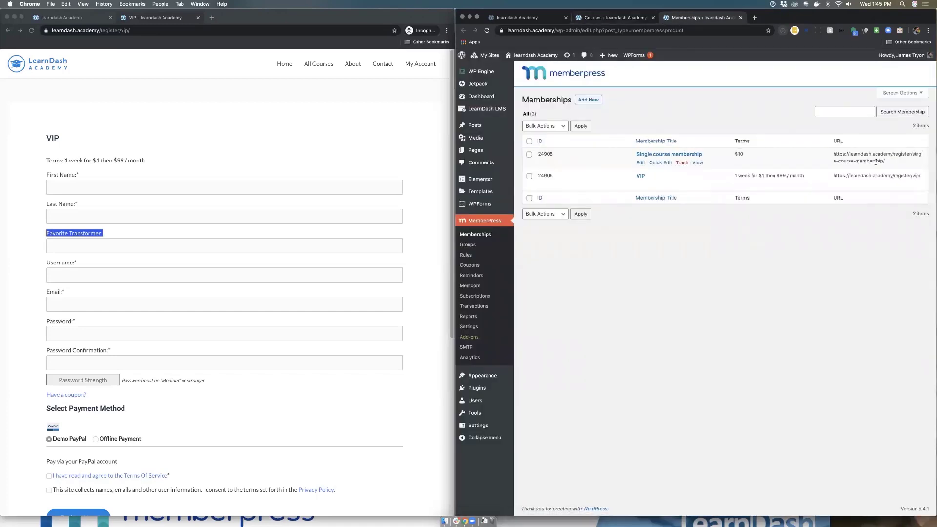
left_click_drag(887, 162, 832, 156)
key("super+c")
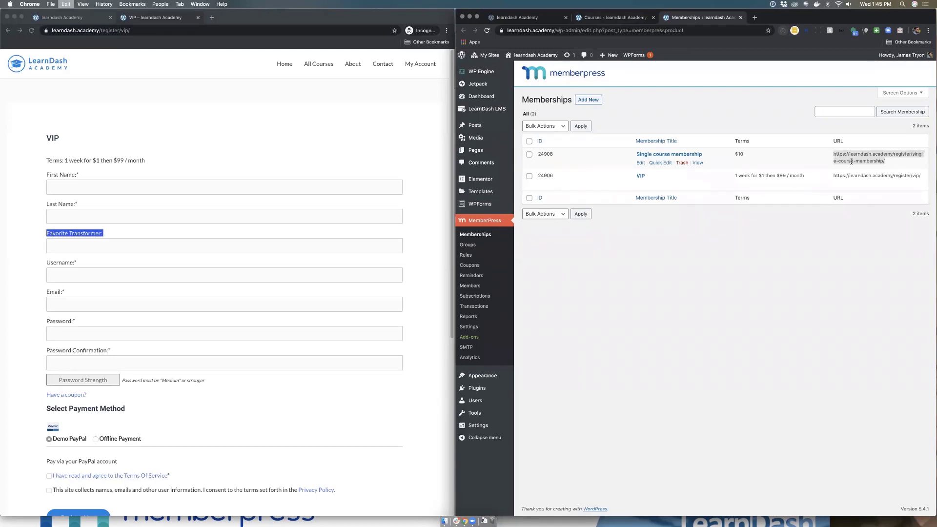
left_click(630, 18)
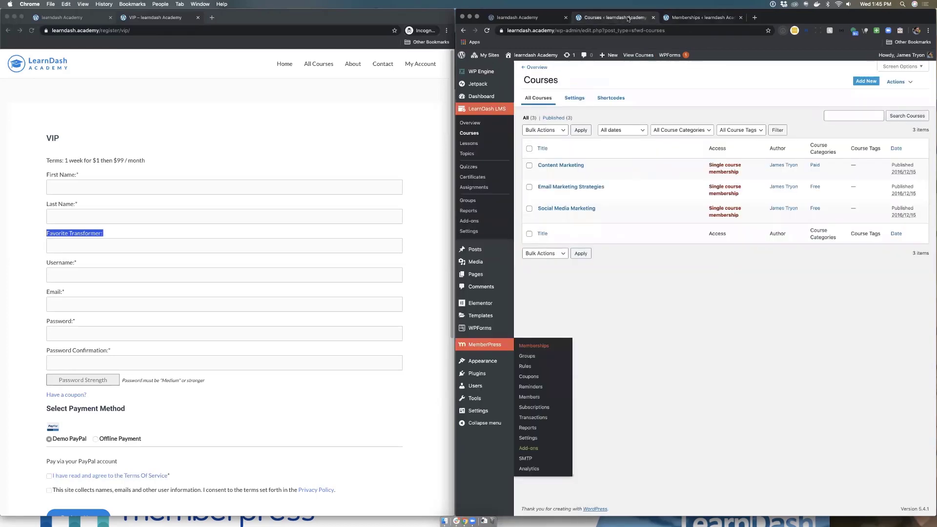
left_click(569, 187)
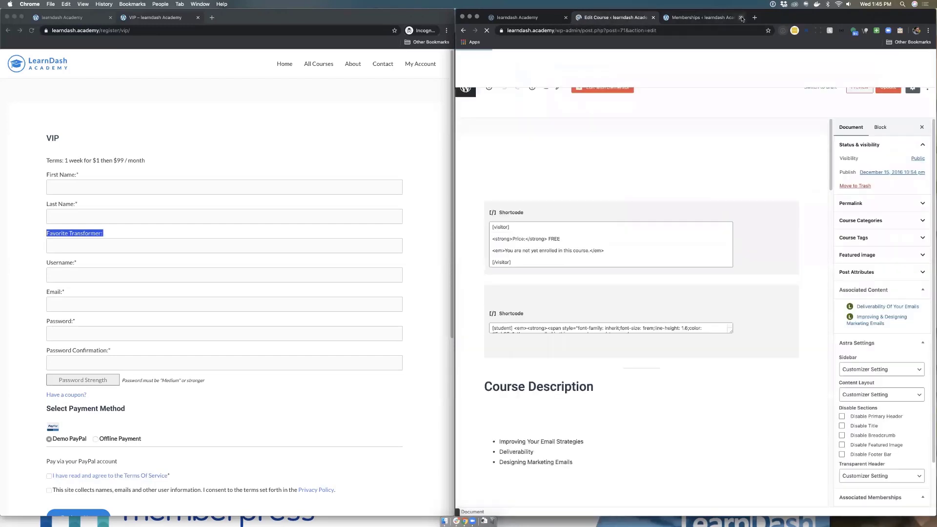
Step: Paste the single-course membership sign-up URL into the course's Button URL and update it
left_click(740, 17)
left_click(548, 85)
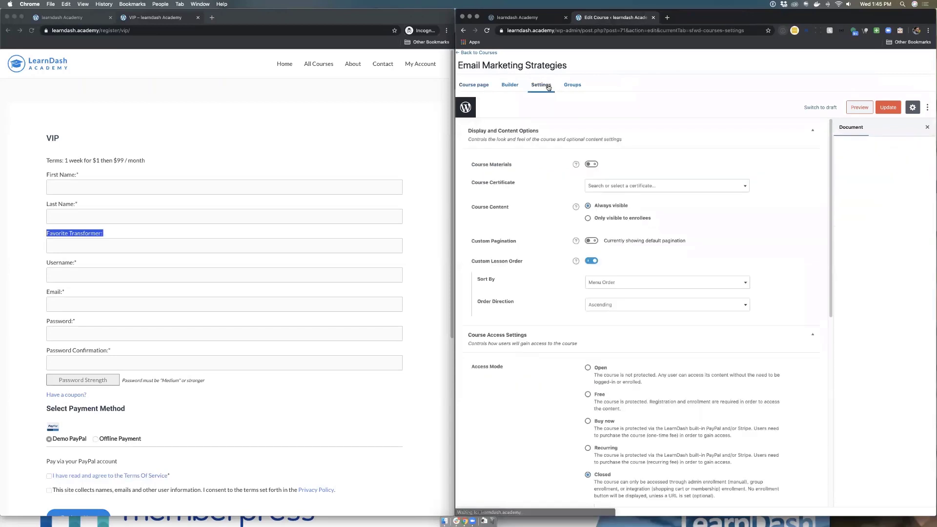
scroll(630, 477, "down", 5)
left_click(702, 338)
key("super+a")
key("super+v")
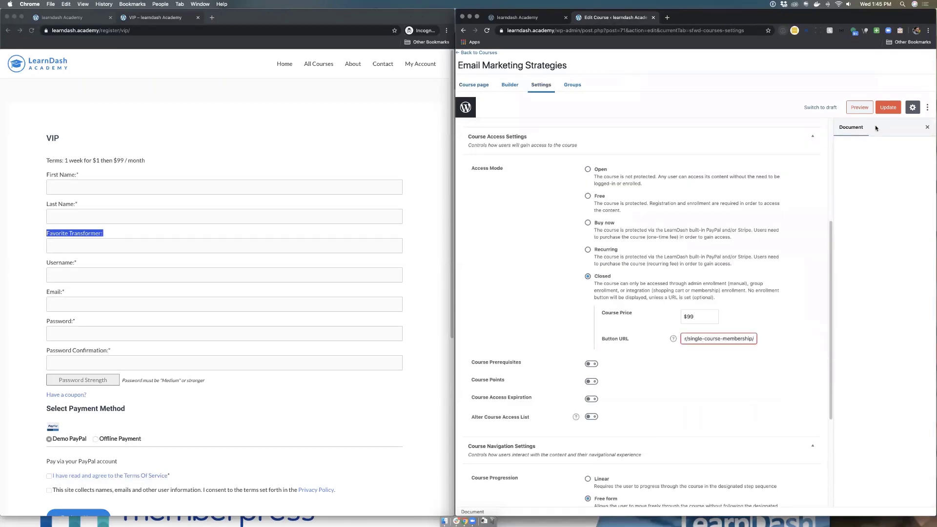
left_click(885, 107)
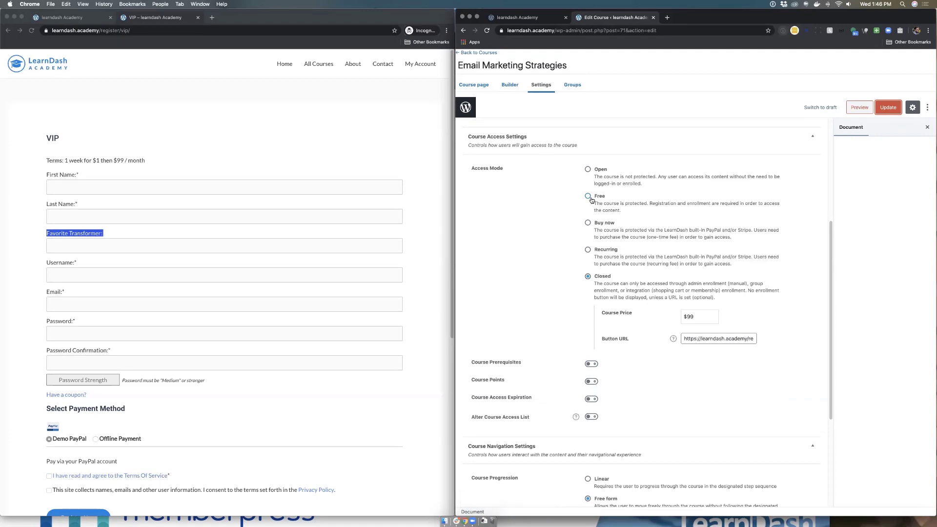
Step: Leave the course editor and go to the MemberPress Memberships list
left_click(547, 18)
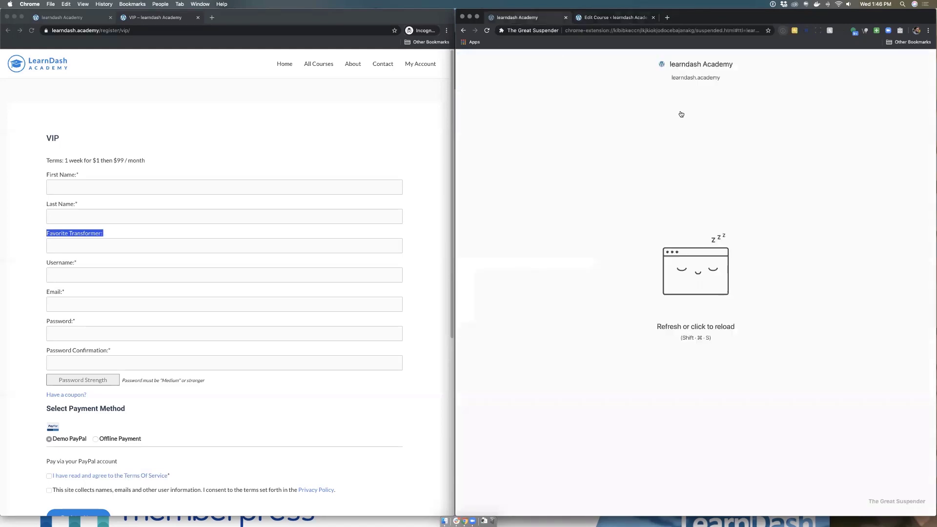
left_click(636, 18)
left_click(465, 108)
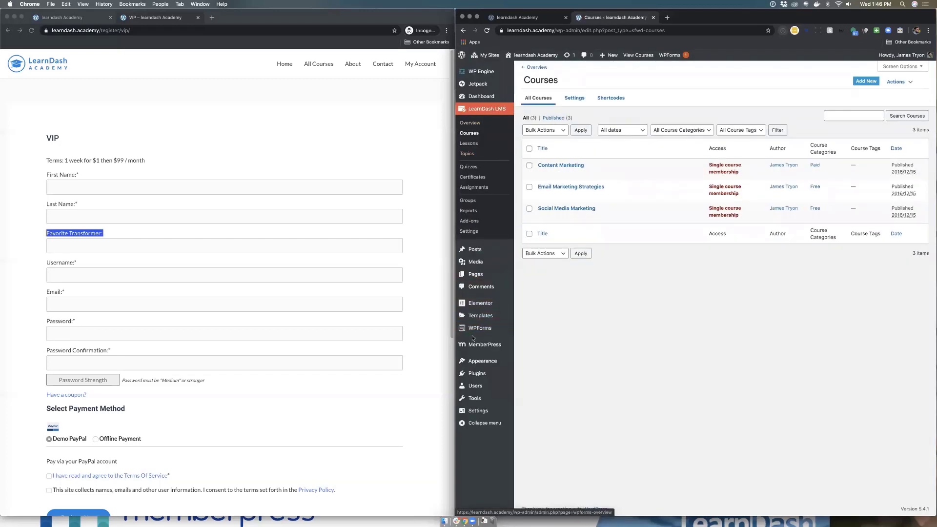
left_click(476, 344)
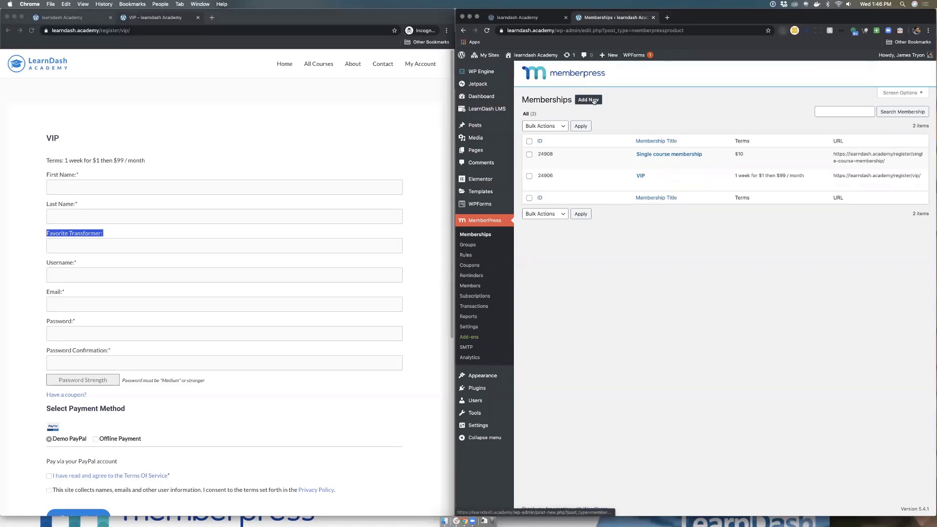
Step: Open the Single course and VIP memberships in new tabs; set Single course billing to recurring
left_click(662, 155, "super")
left_click(640, 175, "super")
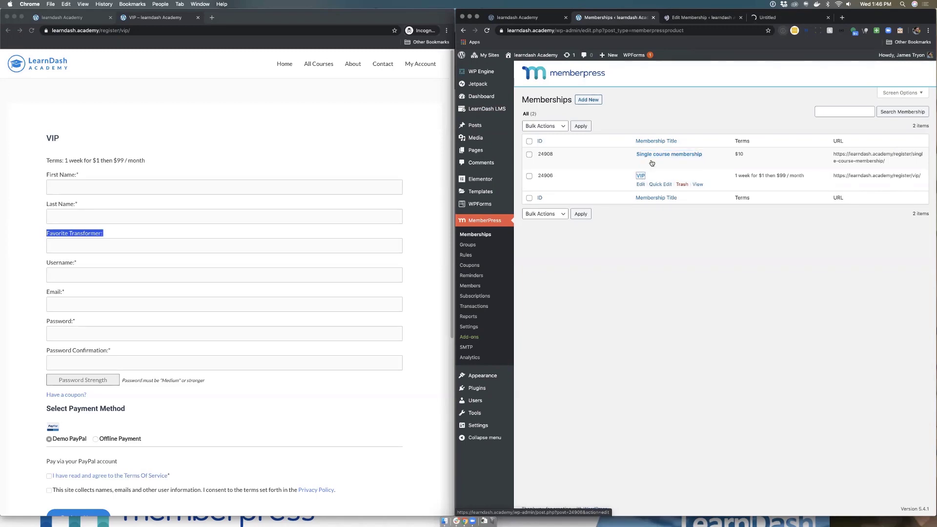
left_click(703, 20)
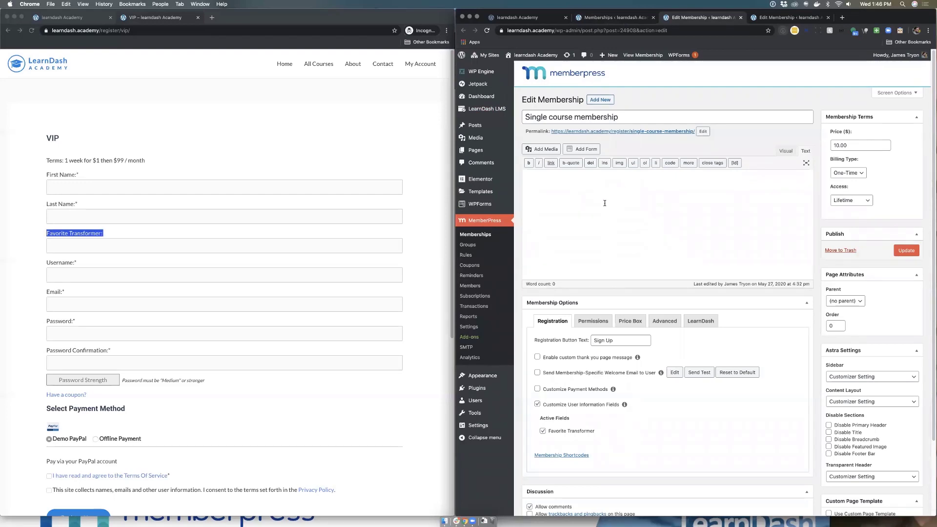
scroll(615, 214, "down", 2)
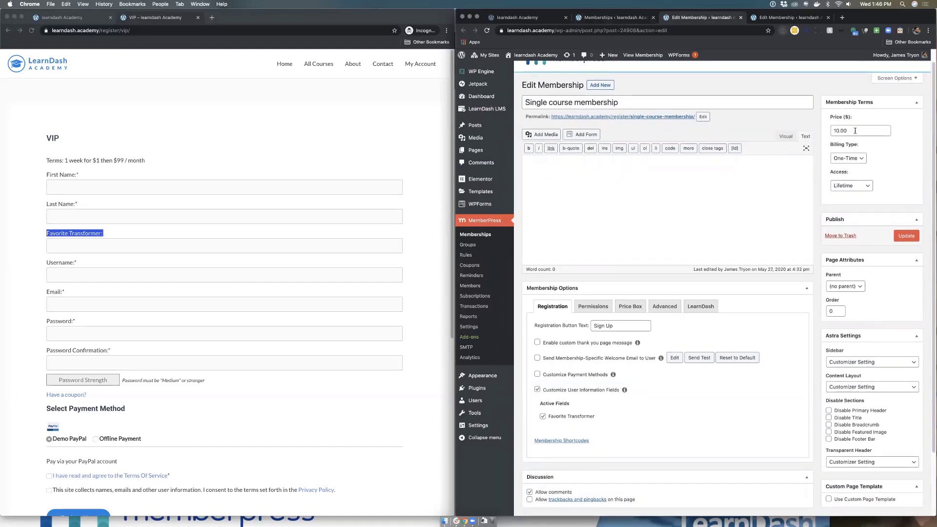
left_click(861, 157)
left_click(861, 152)
left_click(874, 186)
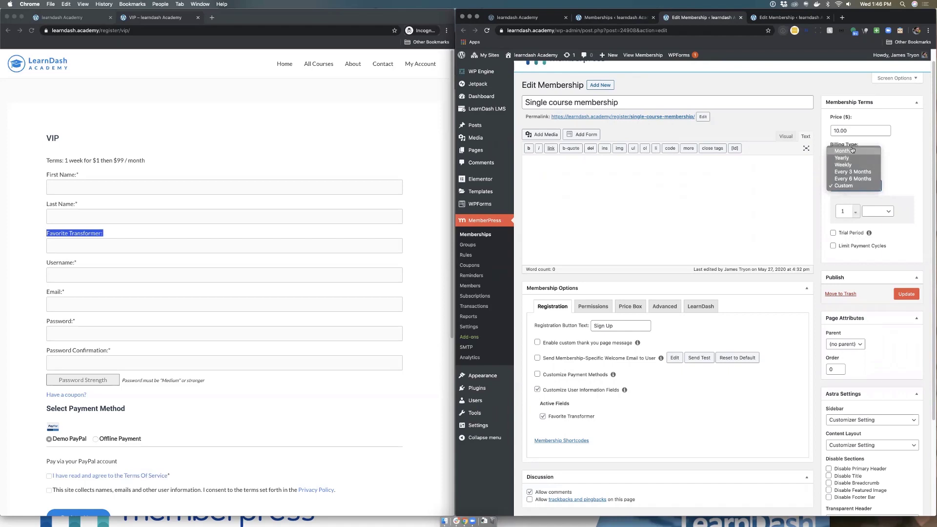
Step: Keep the Custom interval, enable a trial period, and cap payments at 2 with Expire Access afterwards
left_click(898, 161)
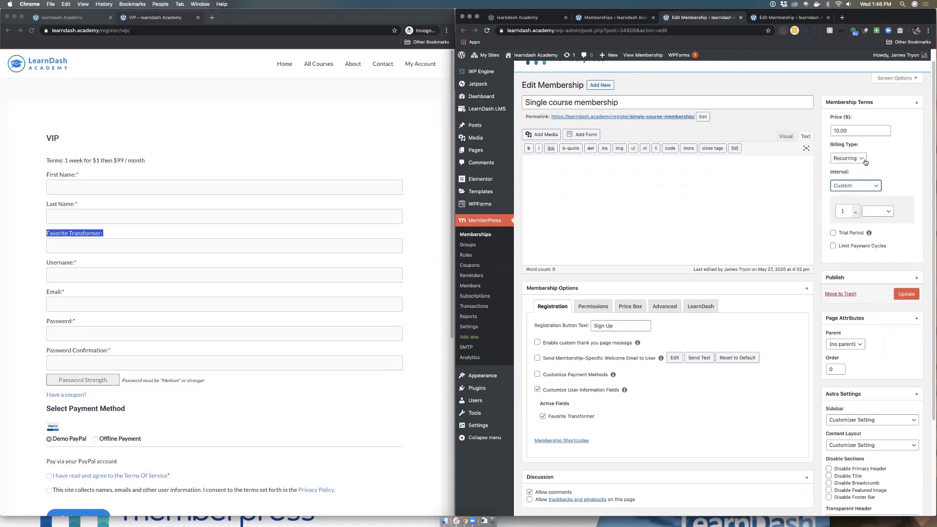
left_click(833, 232)
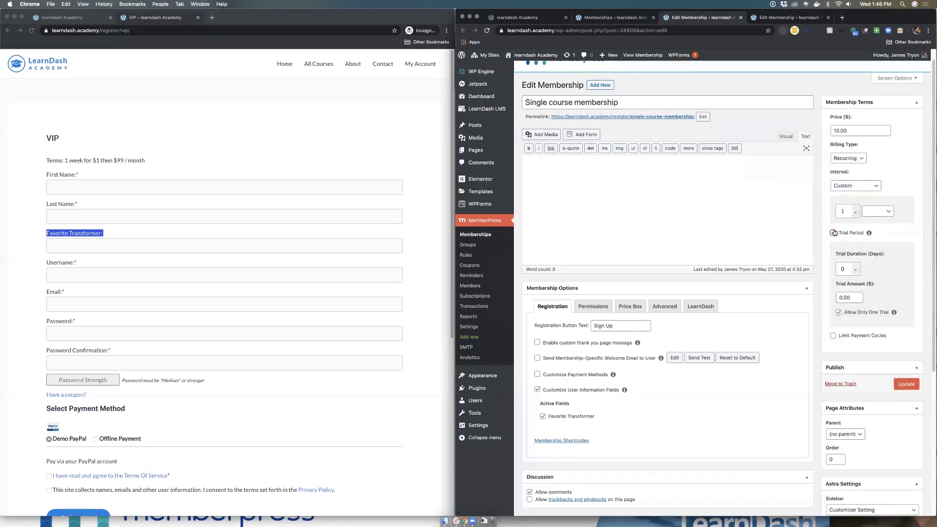
left_click(833, 336)
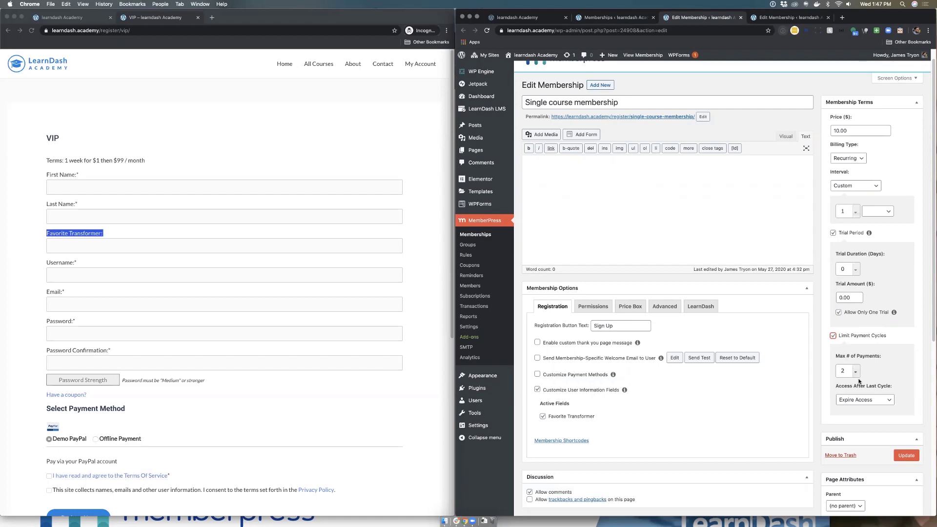
left_click(890, 401)
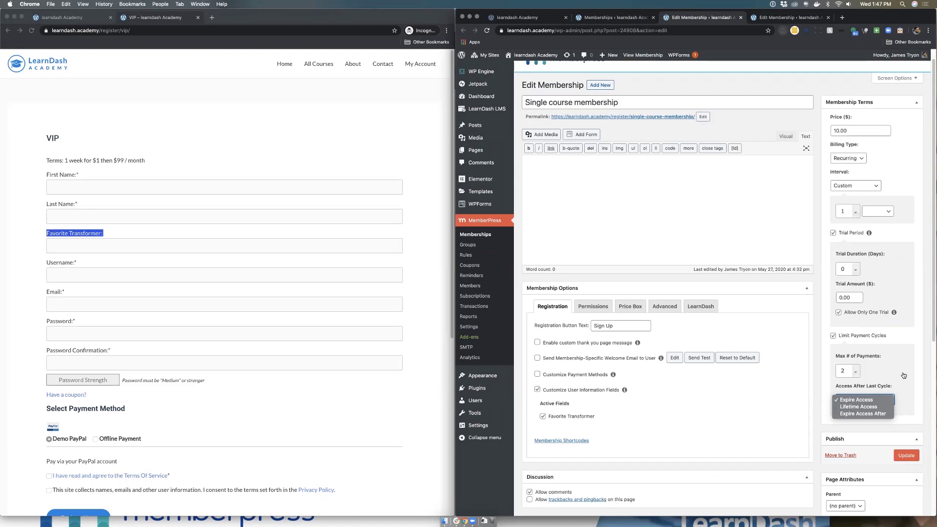
left_click(818, 343)
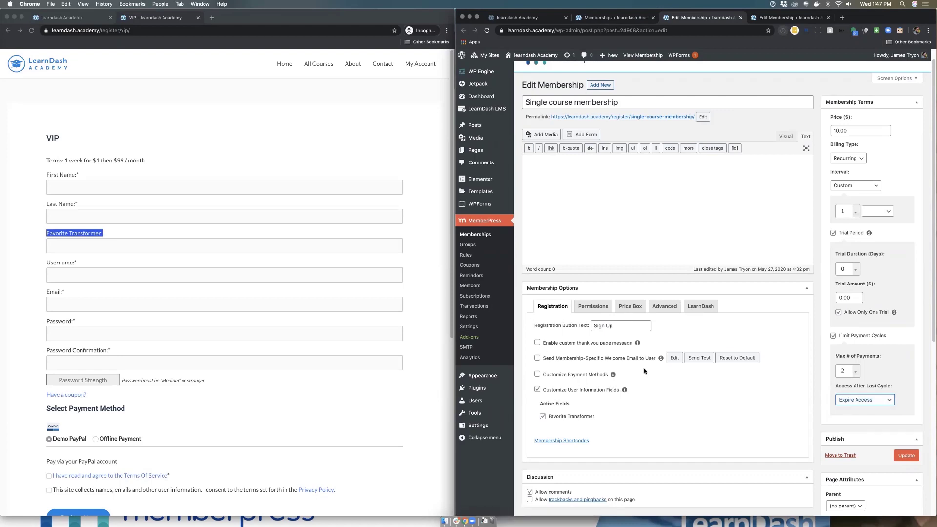
scroll(647, 369, "down", 3)
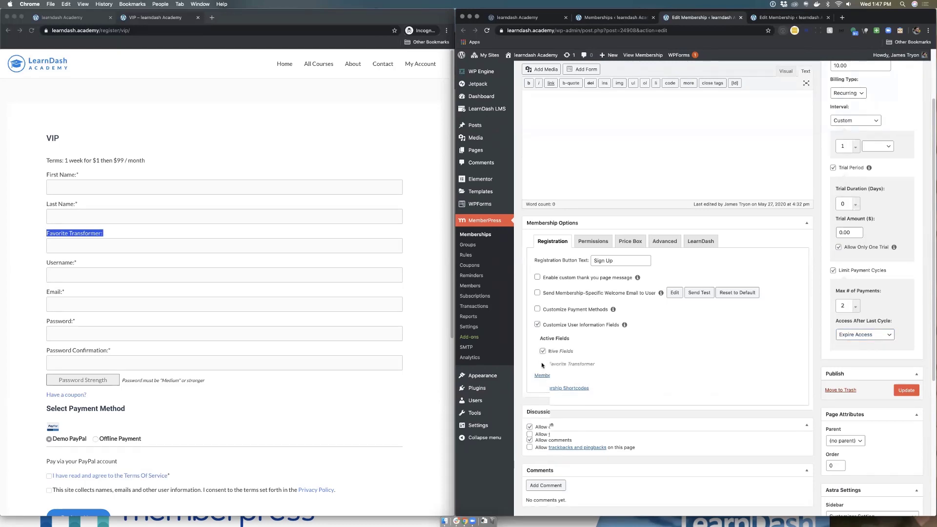
Step: Turn on Customize Payment Methods for the Single course membership's registration
left_click(616, 263)
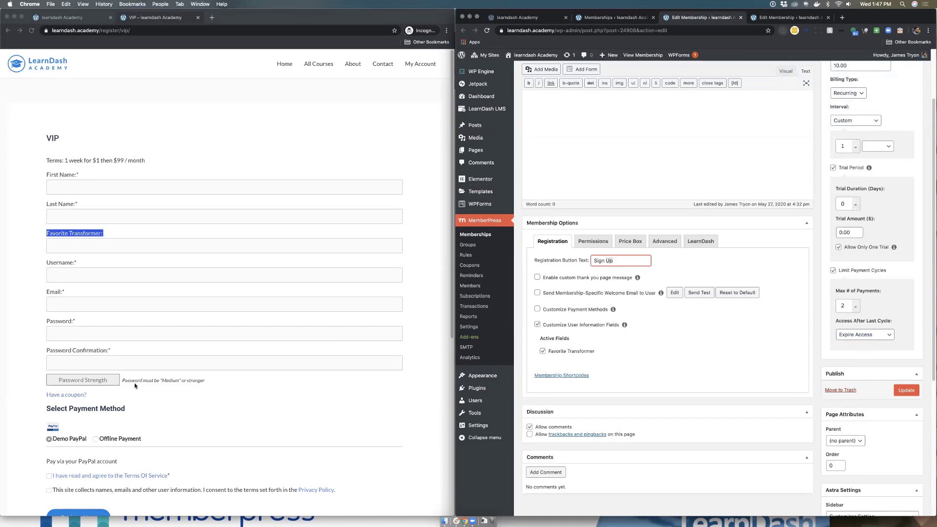
scroll(135, 385, "down", 5)
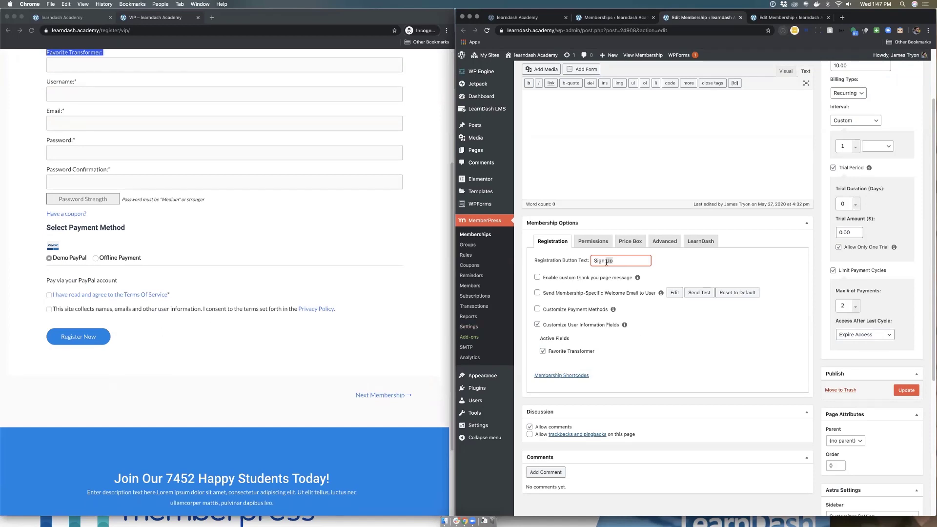
left_click_drag(616, 258, 579, 265)
left_click(538, 310)
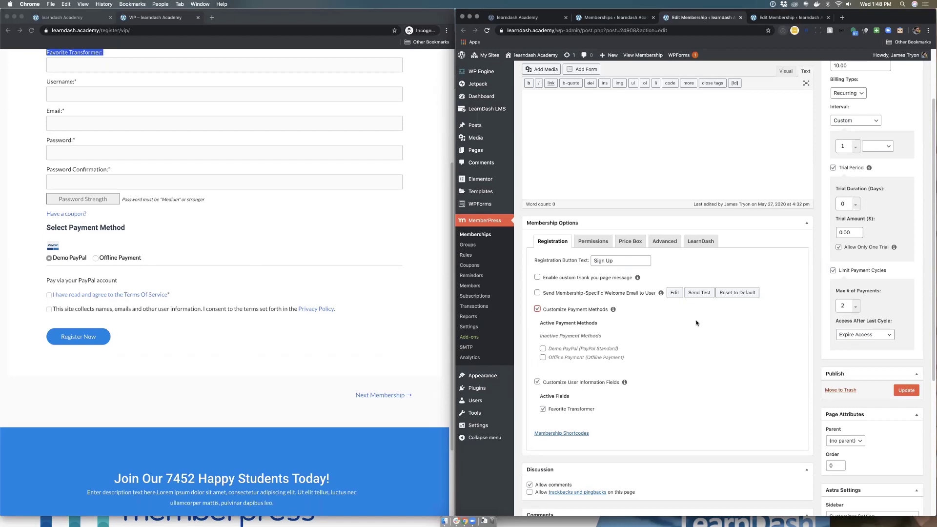
left_click(587, 243)
left_click(552, 244)
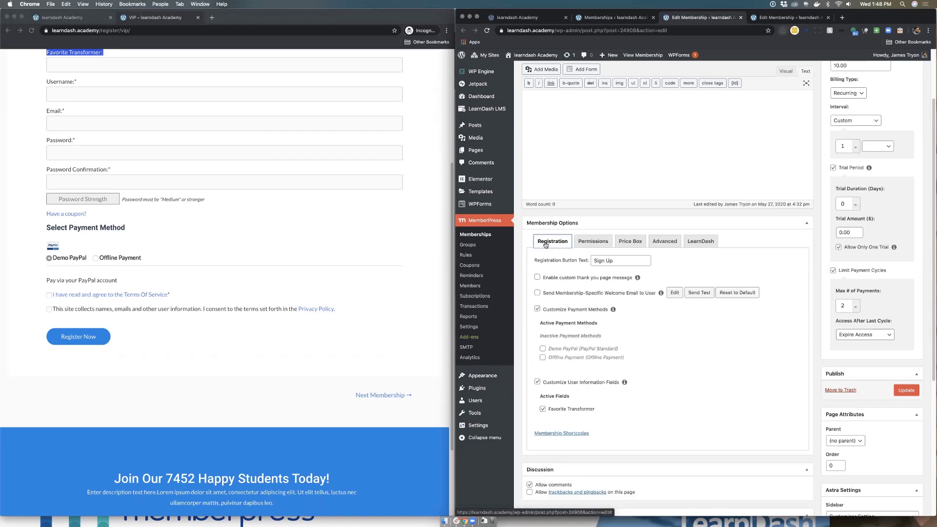
scroll(349, 241, "up", 5)
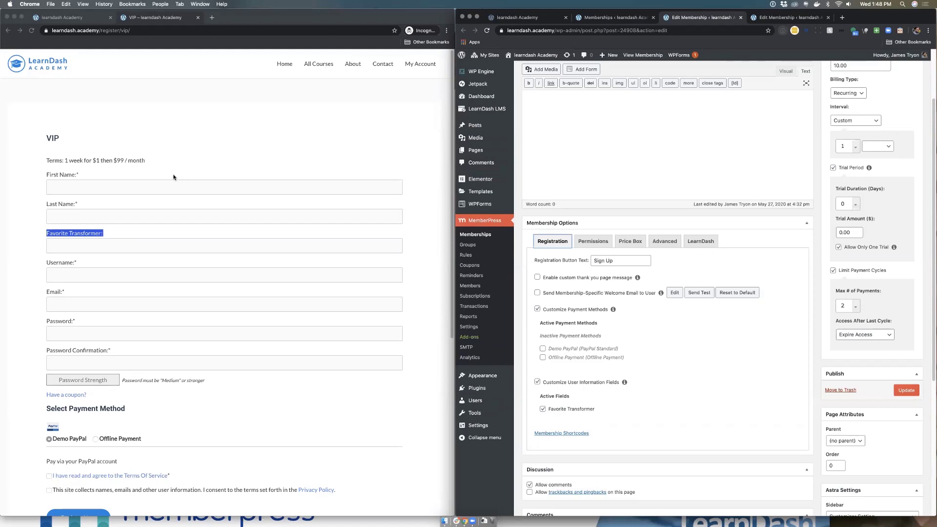
Step: Expand Membership Shortcodes and untick Favorite Transformer under Active Fields
left_click(578, 434)
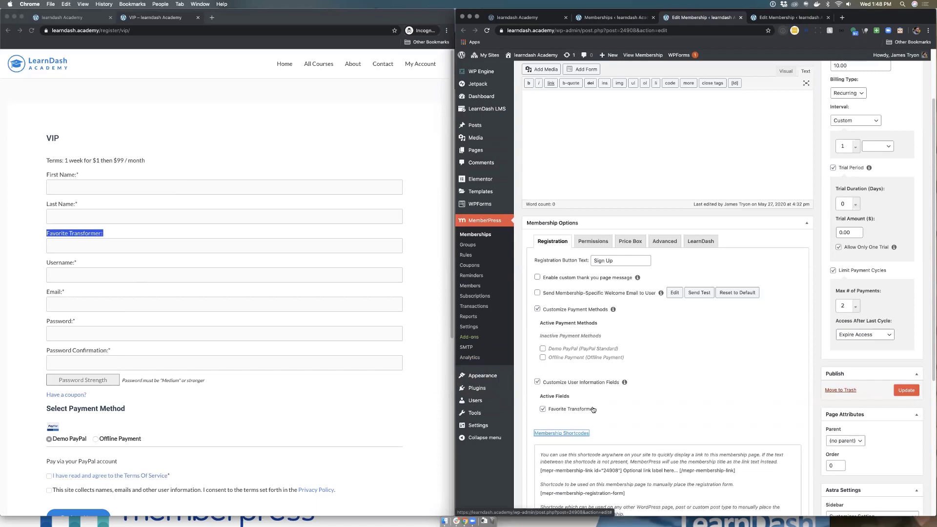
scroll(598, 399, "down", 5)
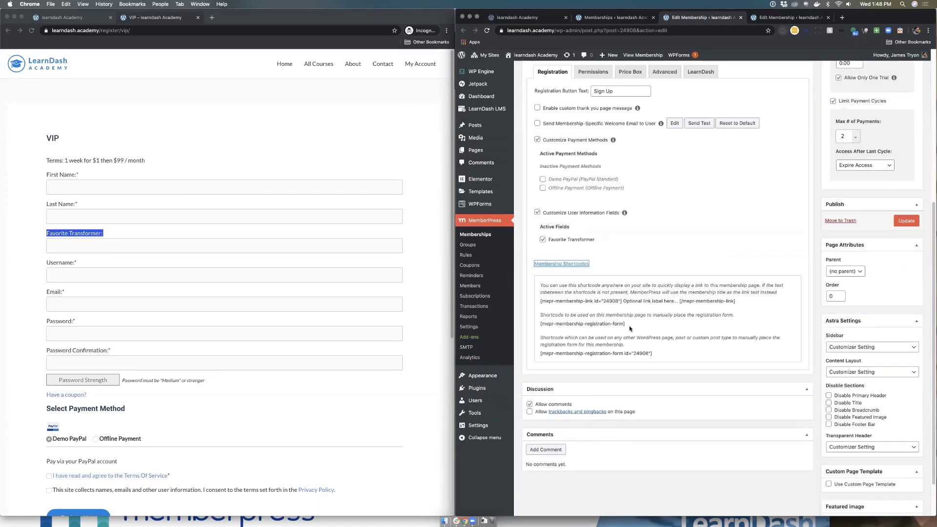
left_click_drag(629, 325, 534, 326)
left_click(662, 242)
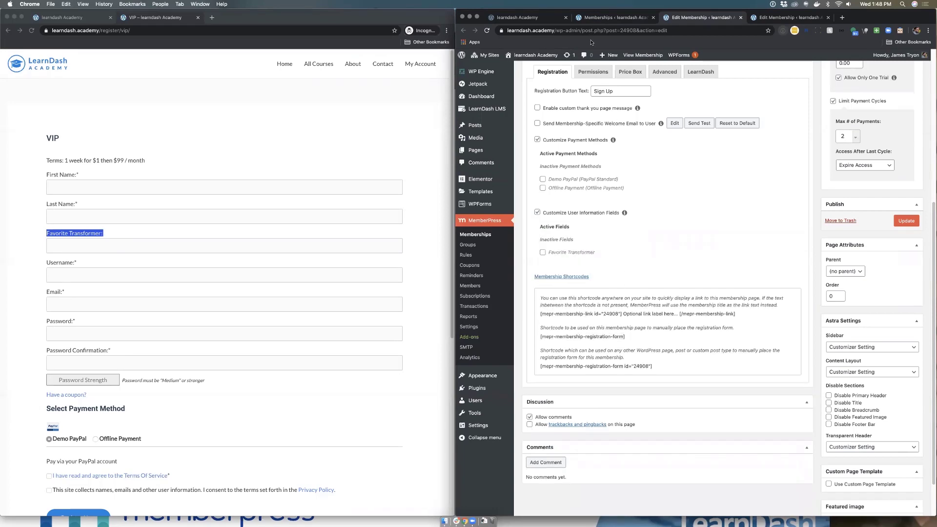
scroll(592, 80, "up", 2)
Step: Set who can purchase the Single course membership to Everyone
left_click(593, 119)
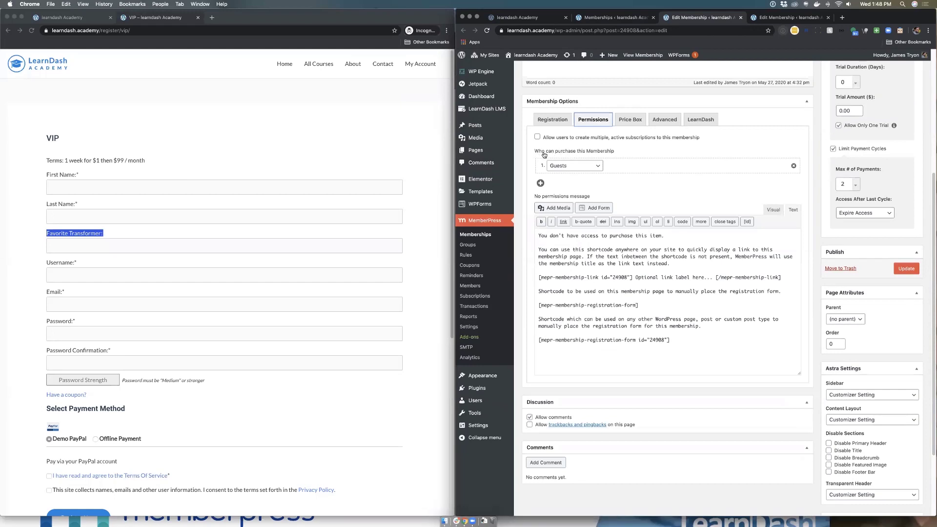
left_click(597, 166)
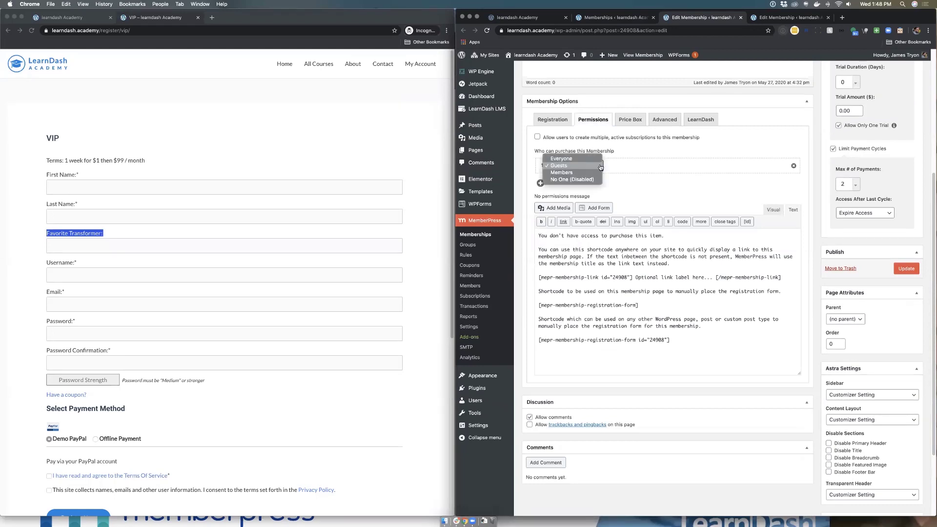
left_click(594, 159)
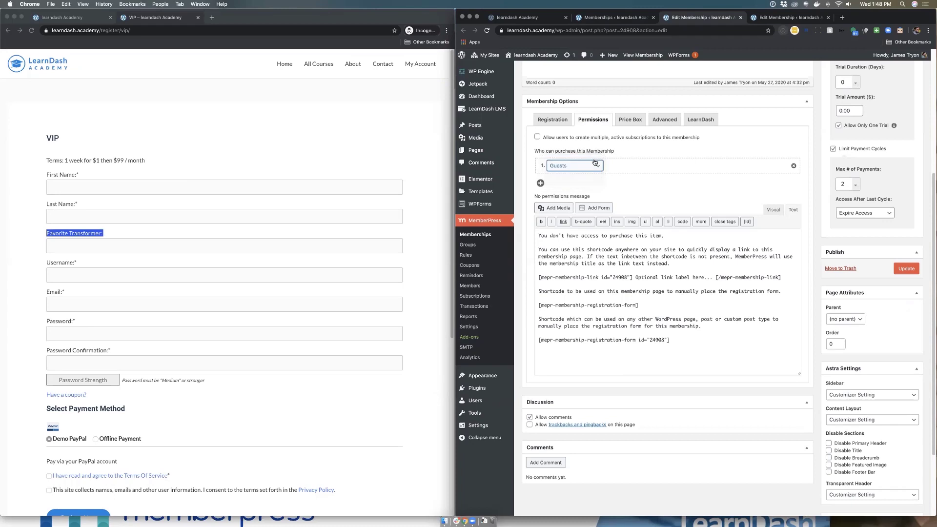
left_click(597, 166)
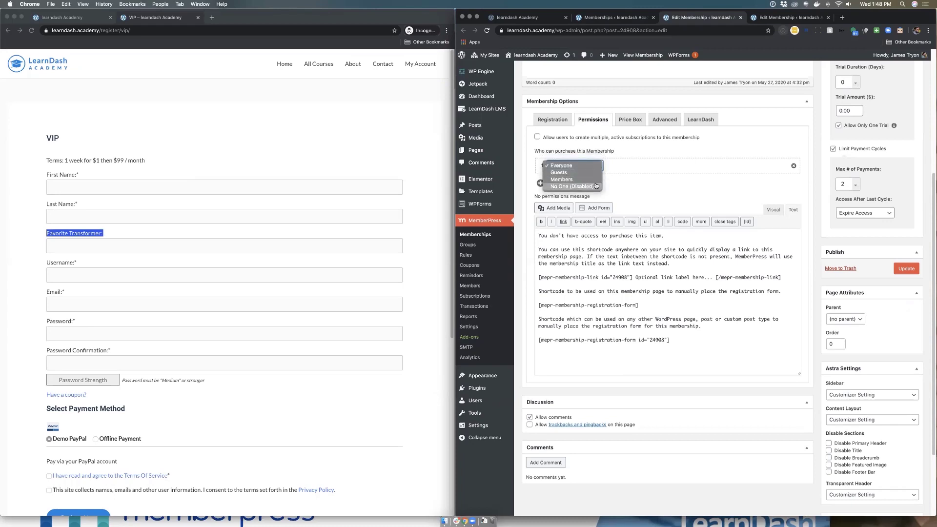
left_click(637, 184)
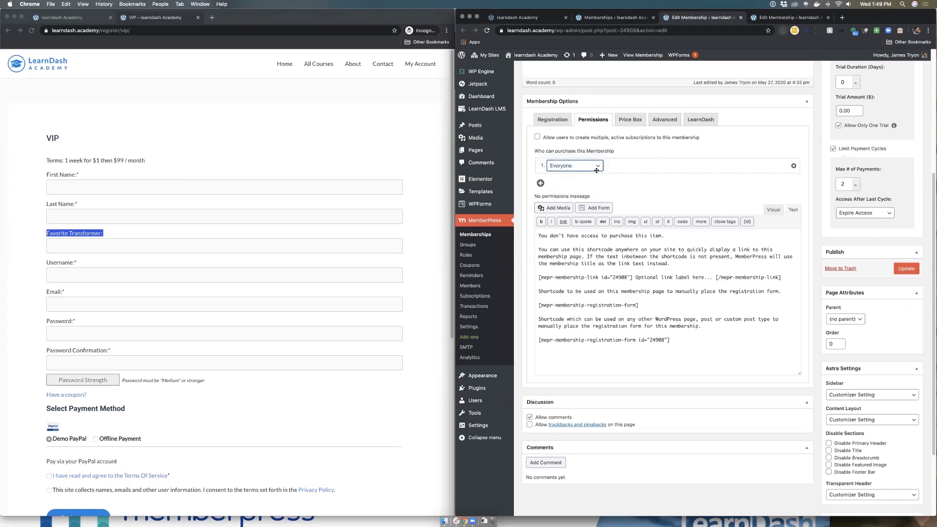
Step: Review the no-permission message, show the Price Box settings, and open Groups in a background tab
left_click_drag(698, 343, 538, 274)
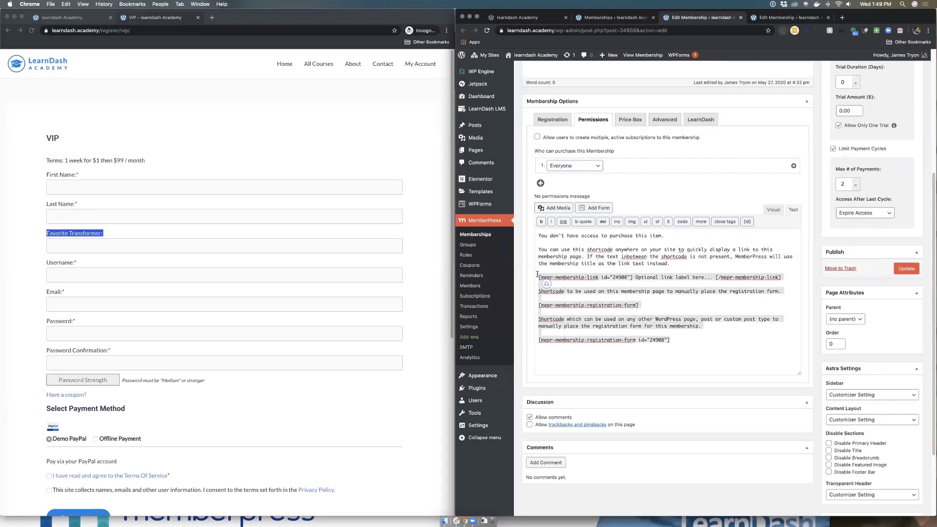
left_click(725, 358)
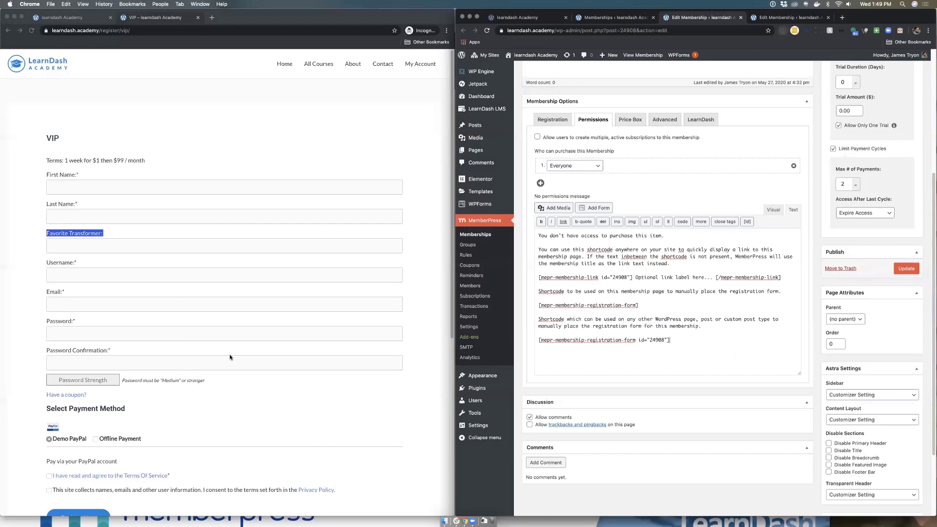
scroll(224, 357, "down", 3)
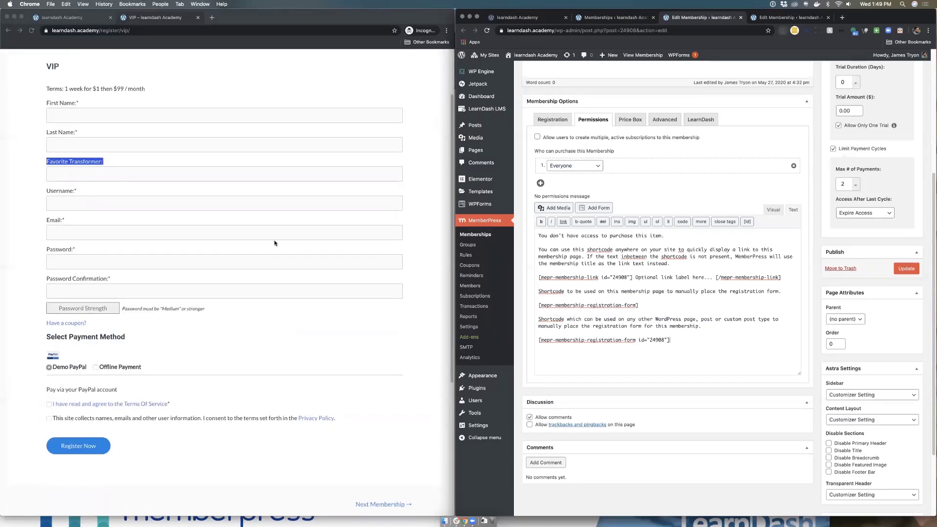
scroll(193, 231, "up", 2)
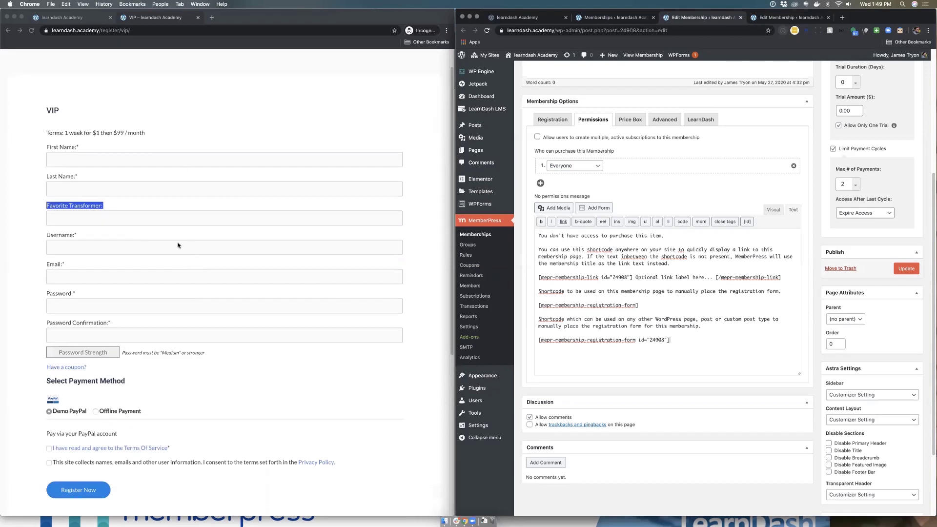
scroll(247, 206, "up", 1)
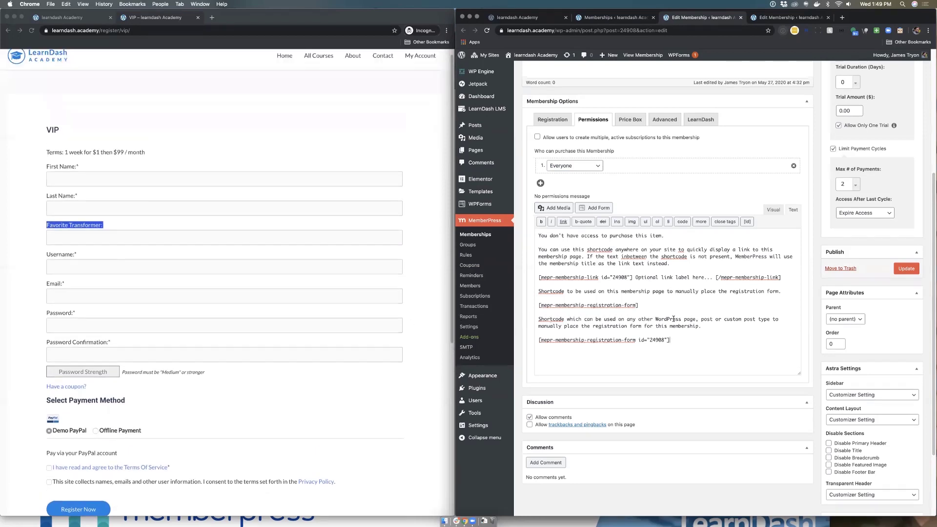
left_click_drag(685, 340, 527, 237)
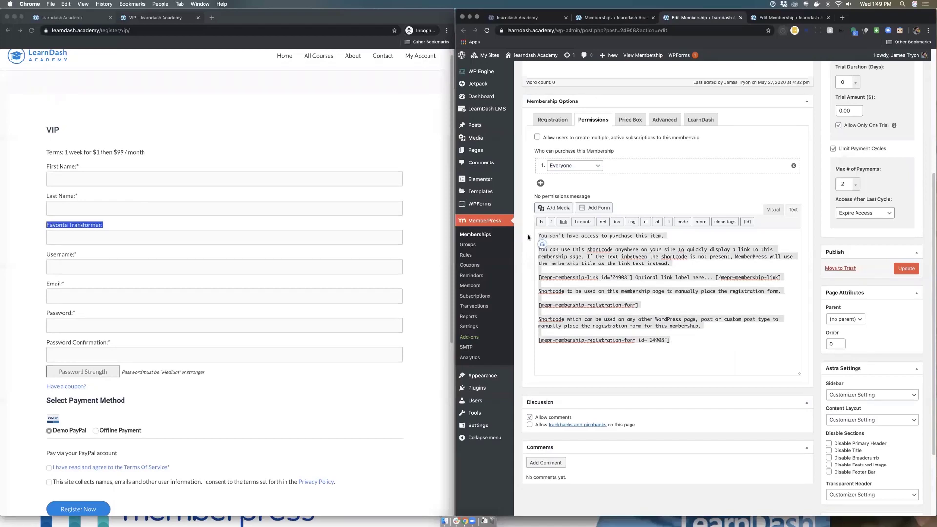
left_click(724, 350)
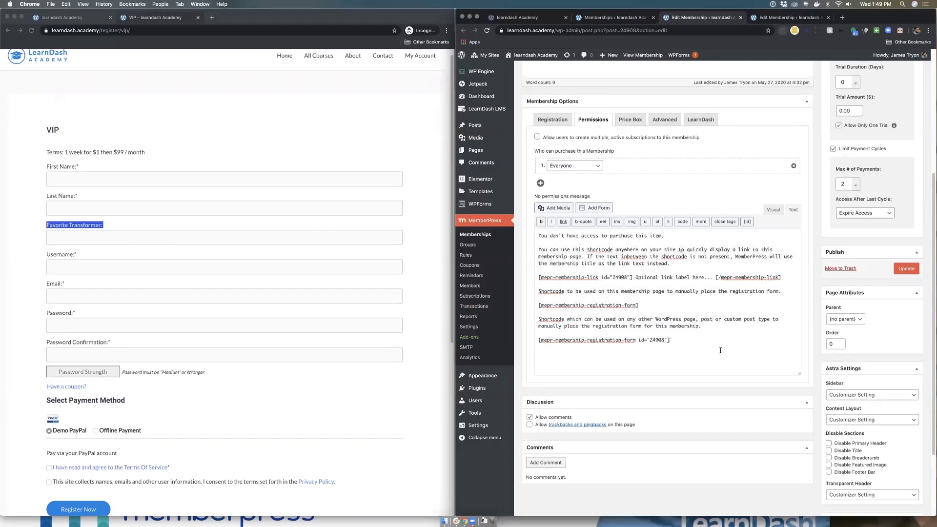
scroll(716, 353, "up", 2)
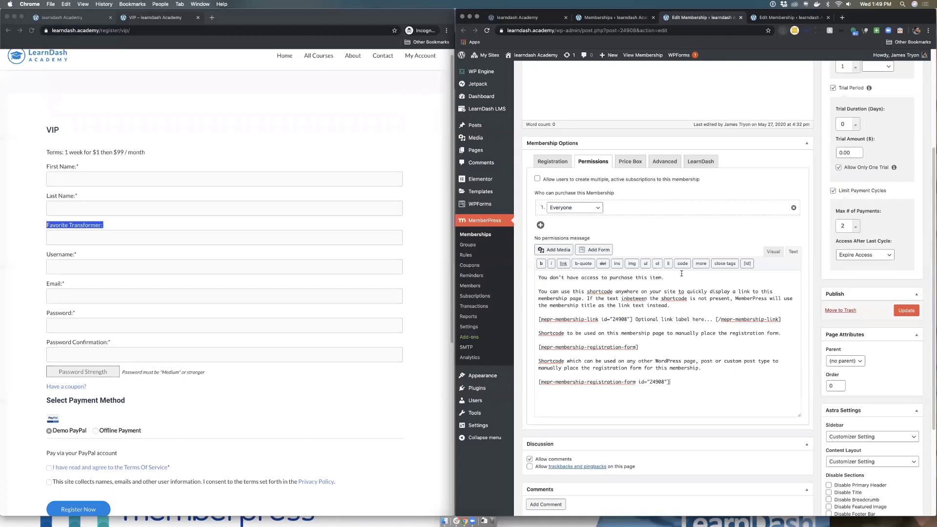
scroll(679, 267, "up", 1)
left_click(631, 176)
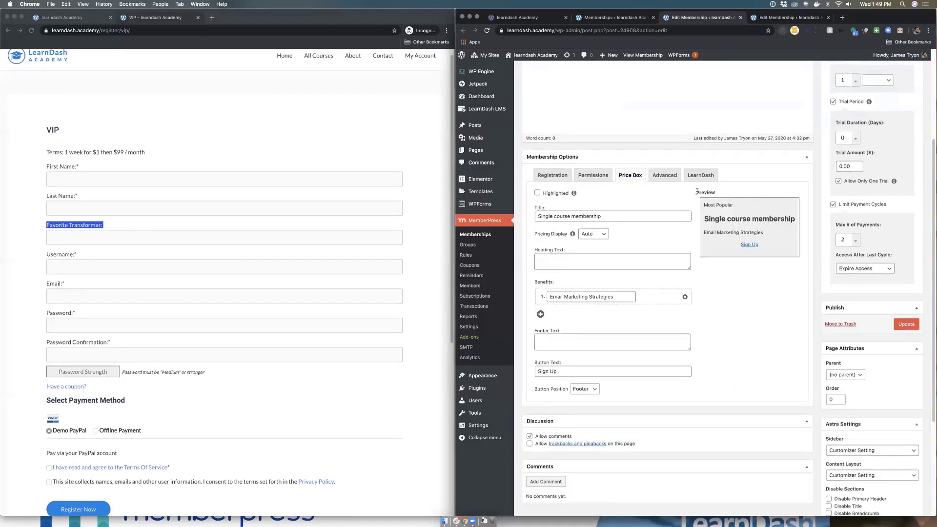
left_click(467, 244, "super")
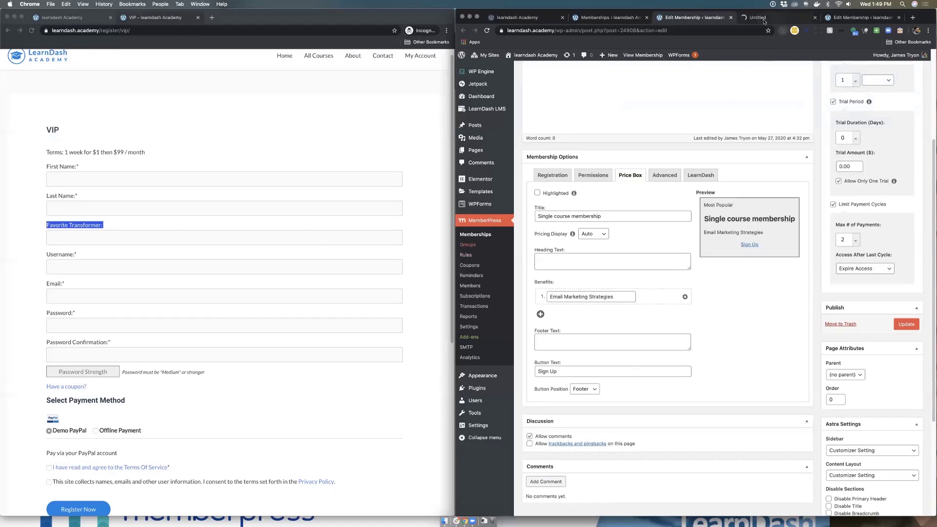
Step: Look over the Add New group form, then return to the Groups list showing group 1
left_click(764, 16)
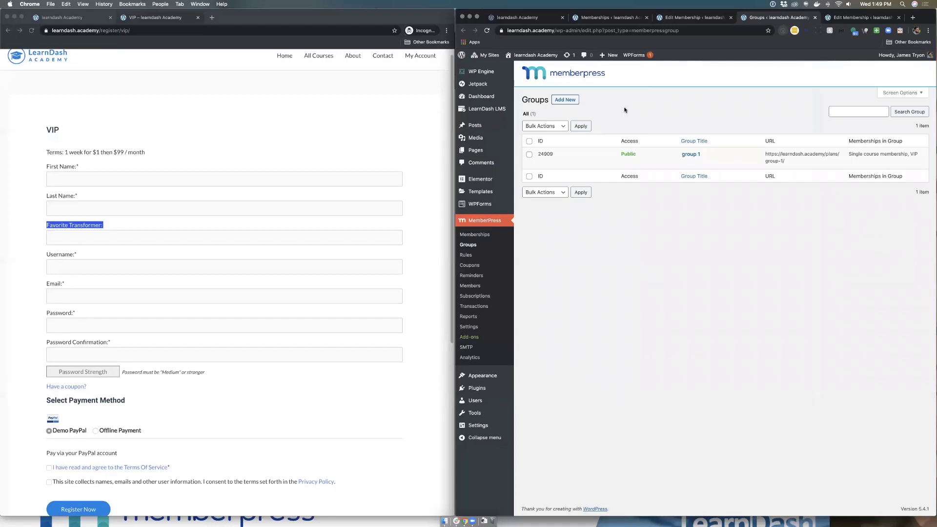
mouse_move(653, 158)
left_click(566, 100)
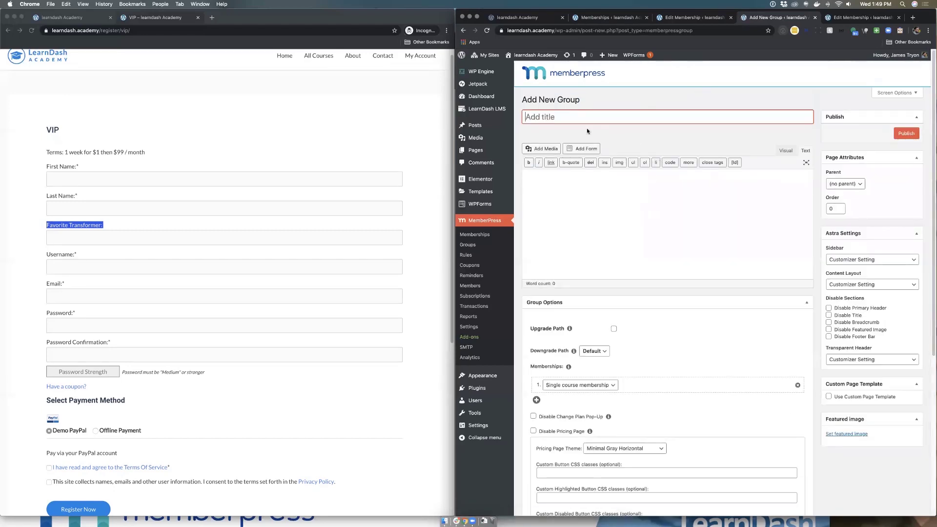
scroll(600, 322, "down", 2)
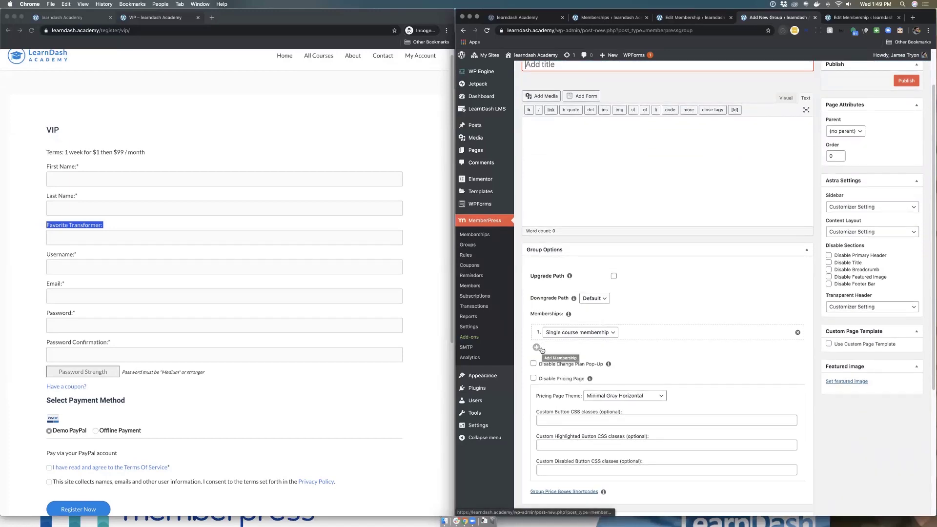
scroll(579, 351, "down", 7)
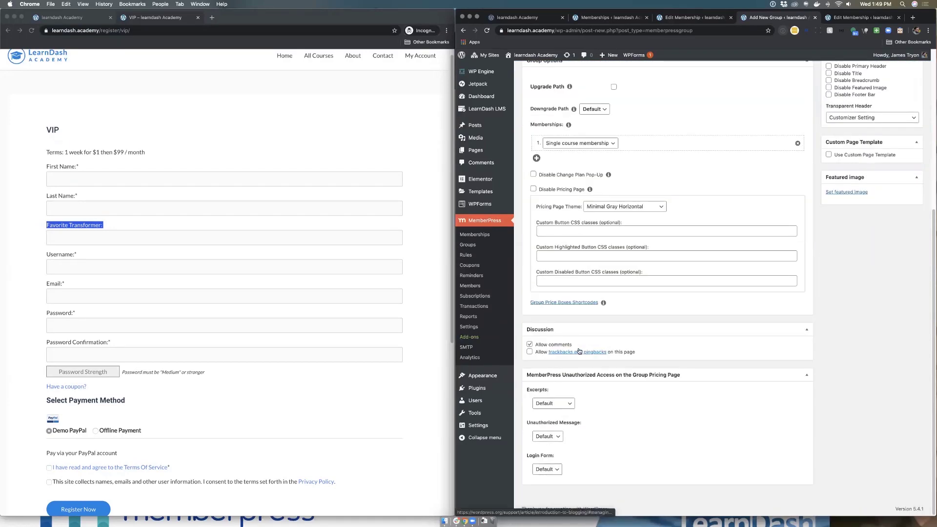
scroll(517, 281, "up", 9)
left_click(463, 30)
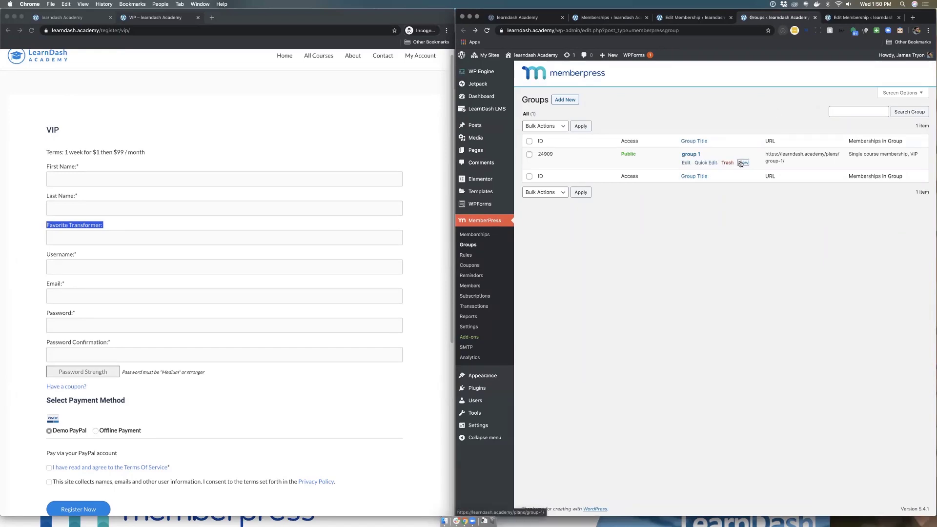
left_click(743, 163, "super")
left_click(793, 17)
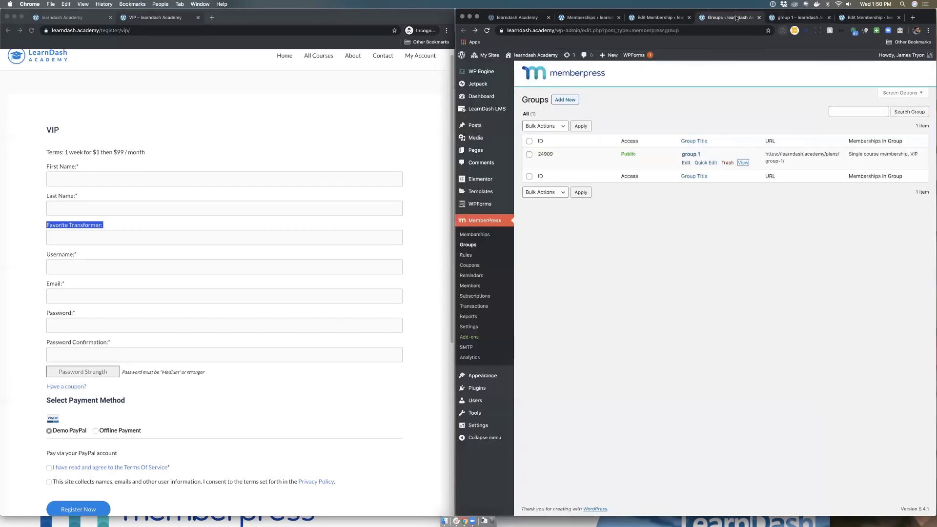
left_click(734, 18)
left_click(790, 18)
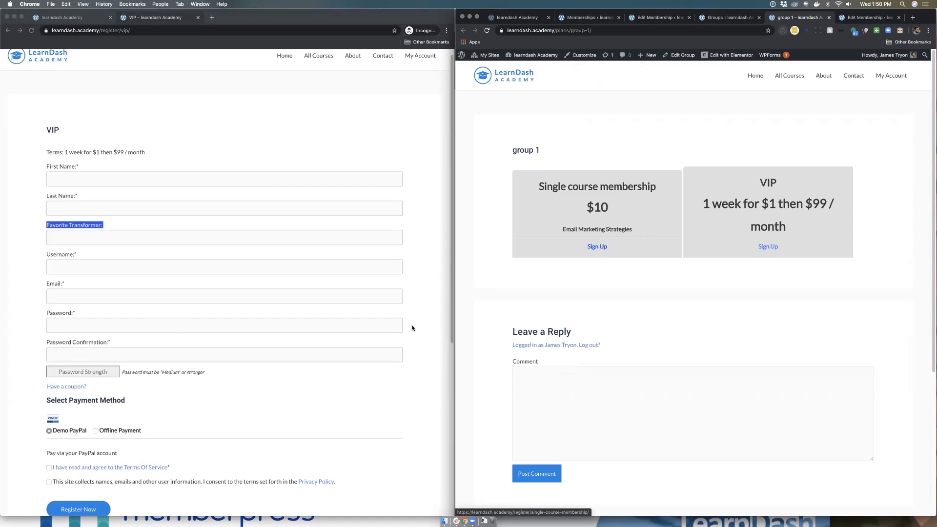
left_click(251, 333)
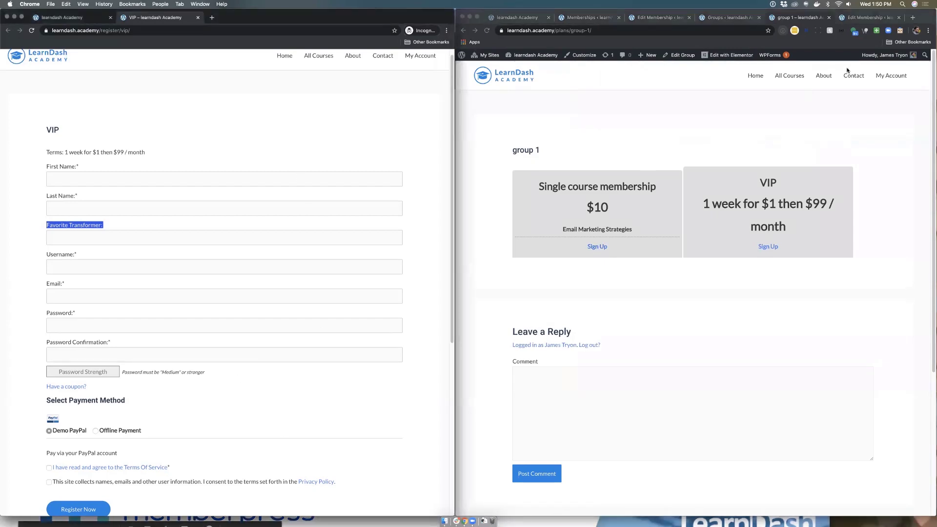
left_click(719, 135)
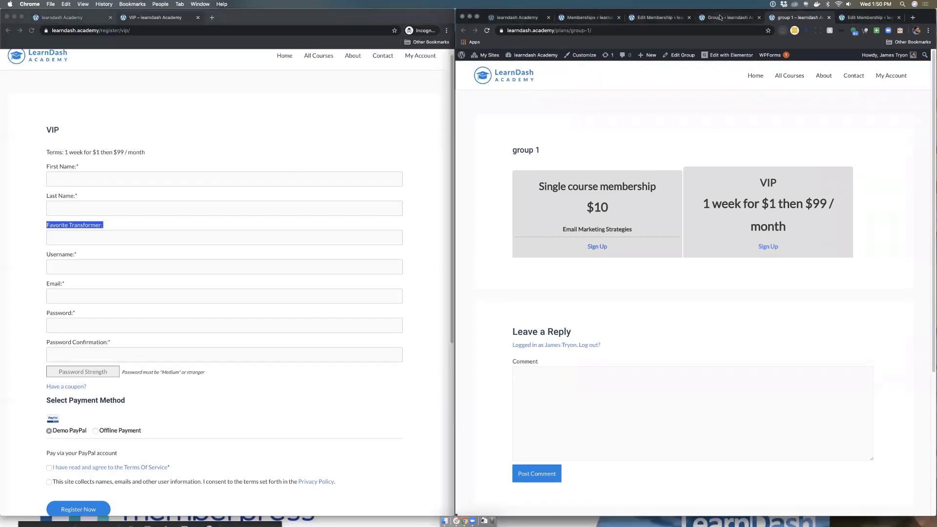
left_click(721, 17)
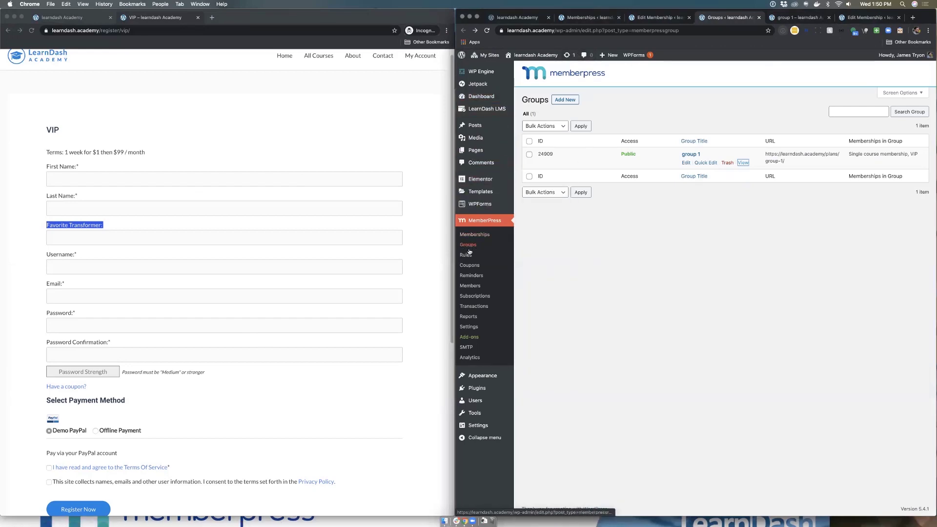
Step: Open the VIP membership's edit page in a new tab from the memberships list
left_click(661, 18)
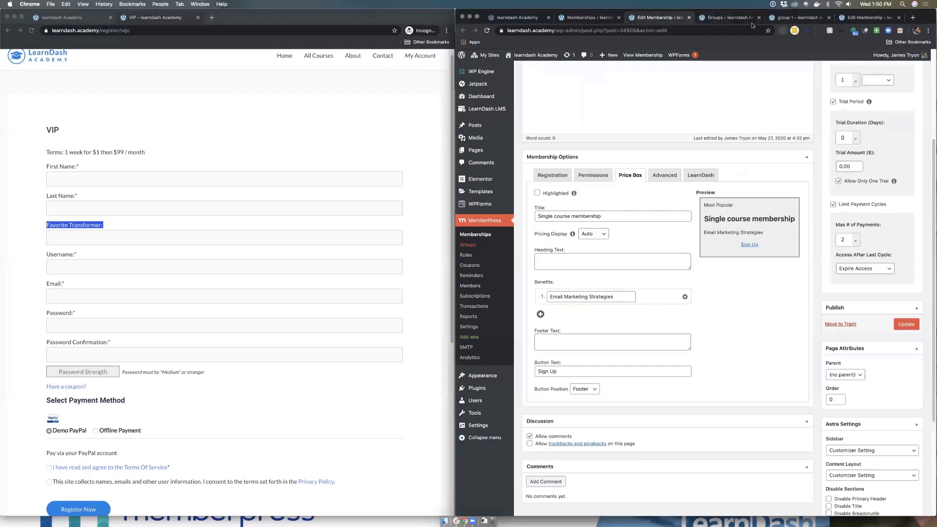
left_click(589, 17)
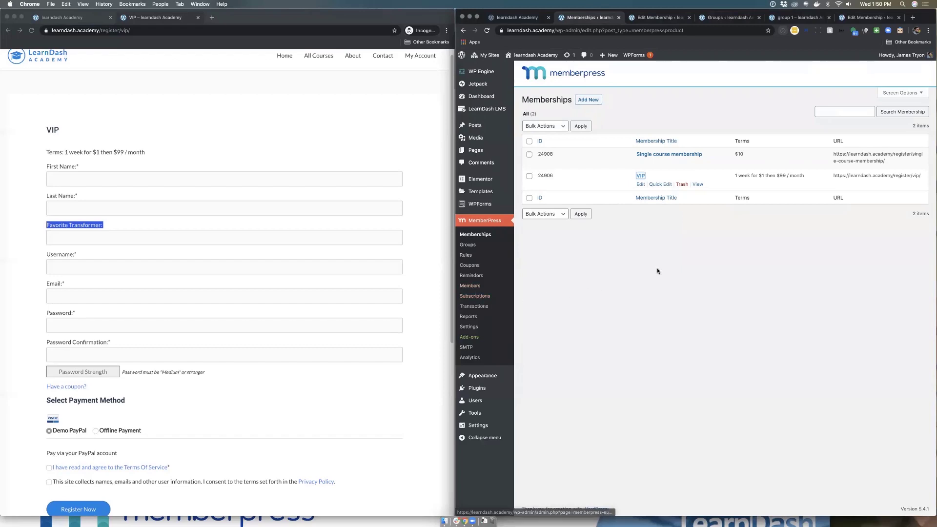
left_click(641, 176)
left_click(611, 189)
left_click(641, 176, "super")
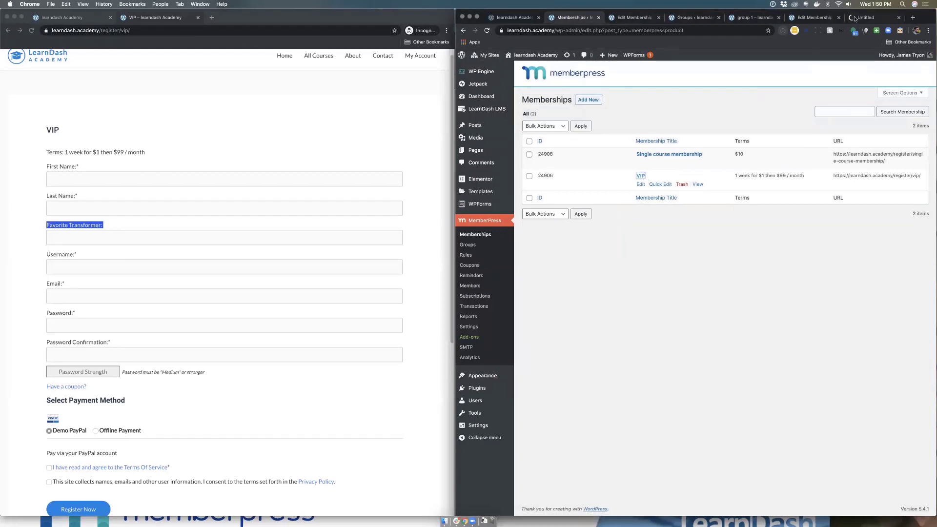
left_click(858, 18)
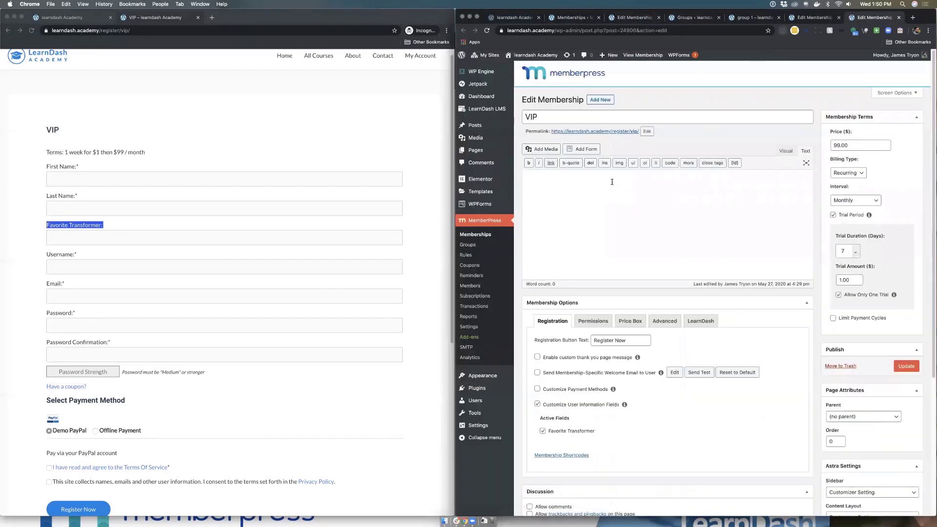
Step: Check VIP's permissions and three LearnDash courses, then click Update to save
left_click(700, 321)
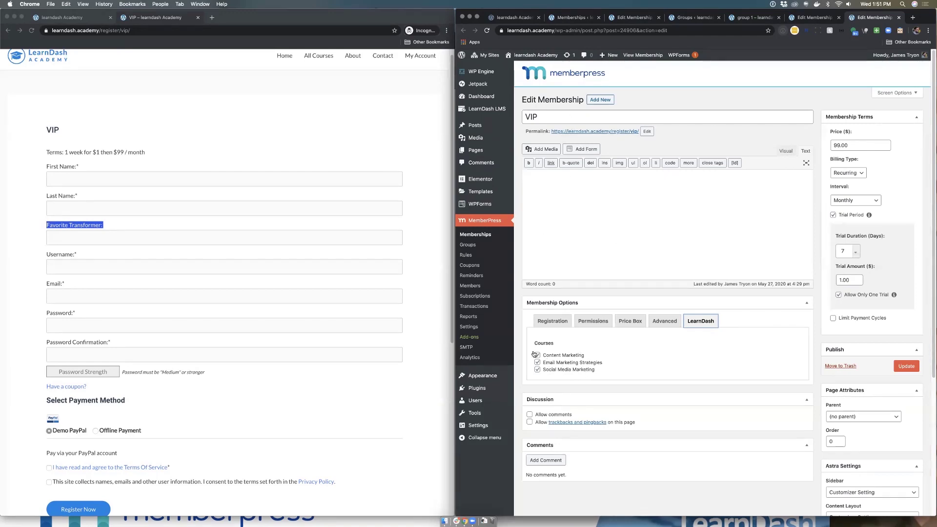
left_click(610, 378)
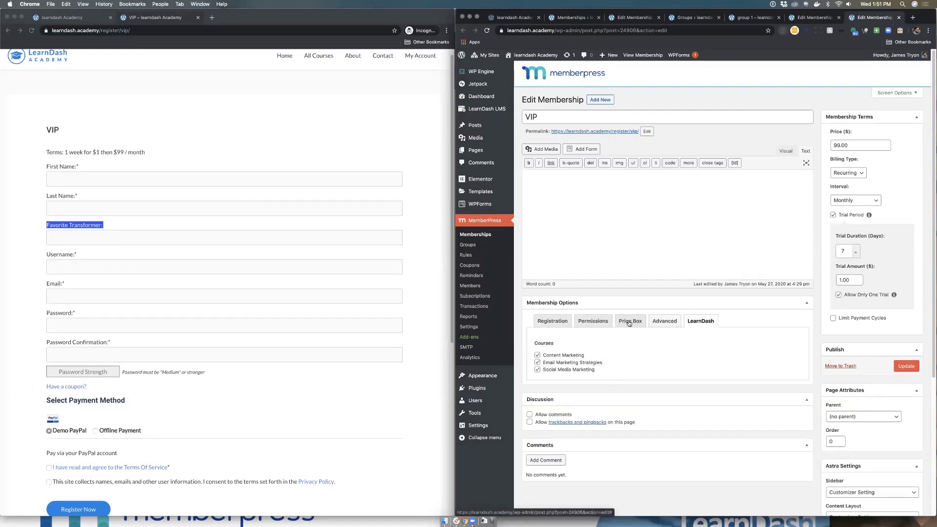
left_click(564, 322)
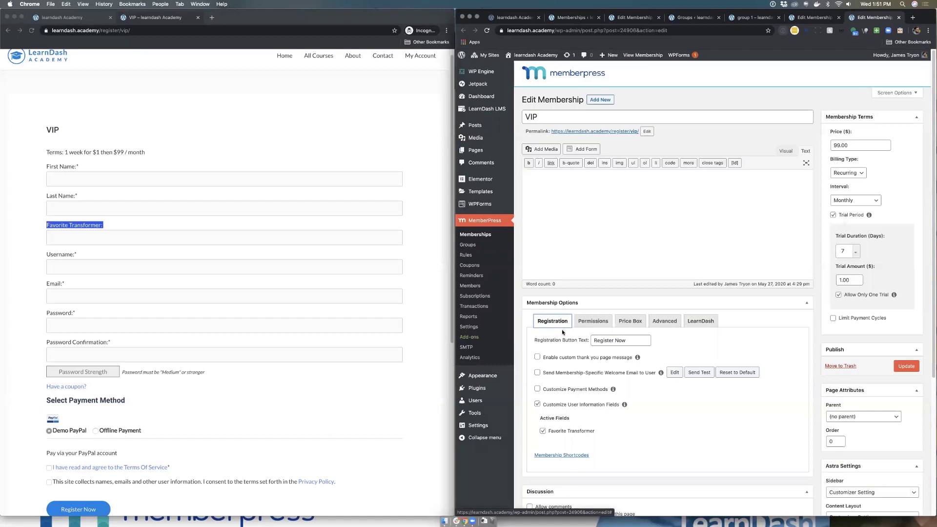
left_click(590, 324)
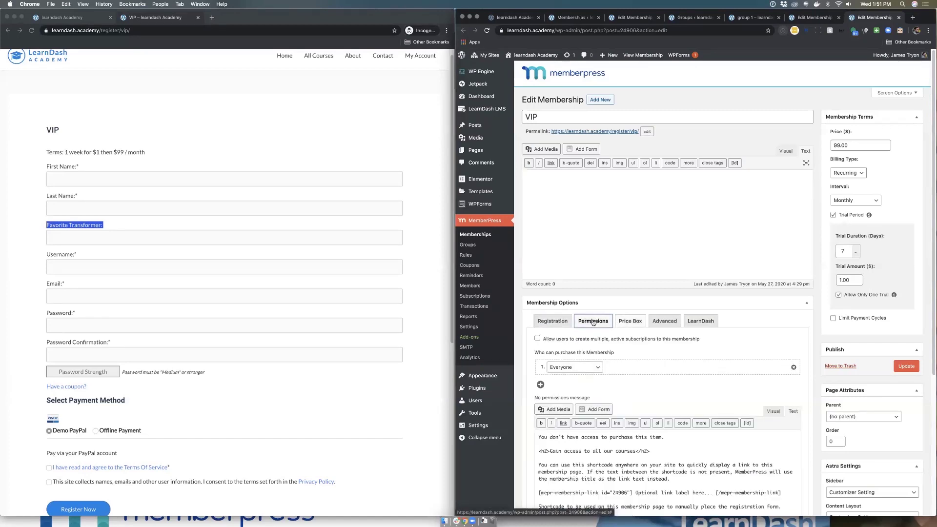
scroll(635, 448, "down", 1)
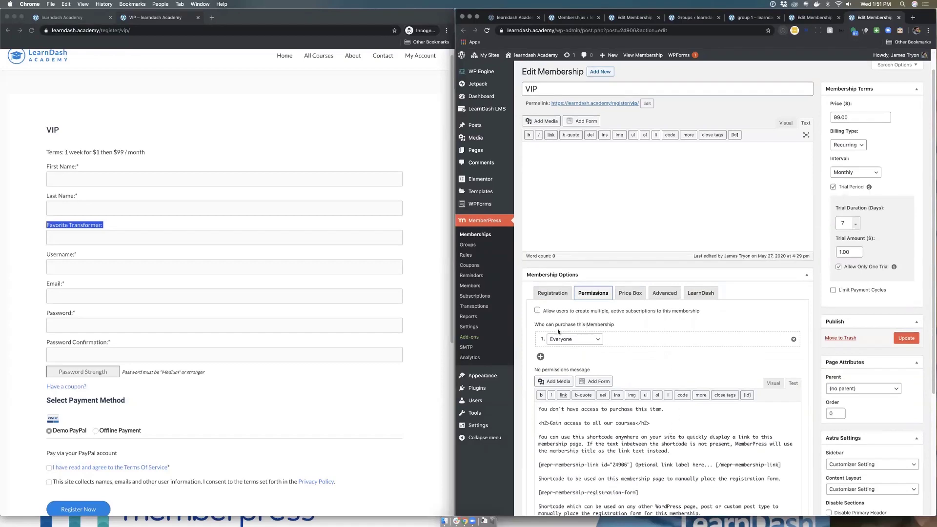
left_click(700, 296)
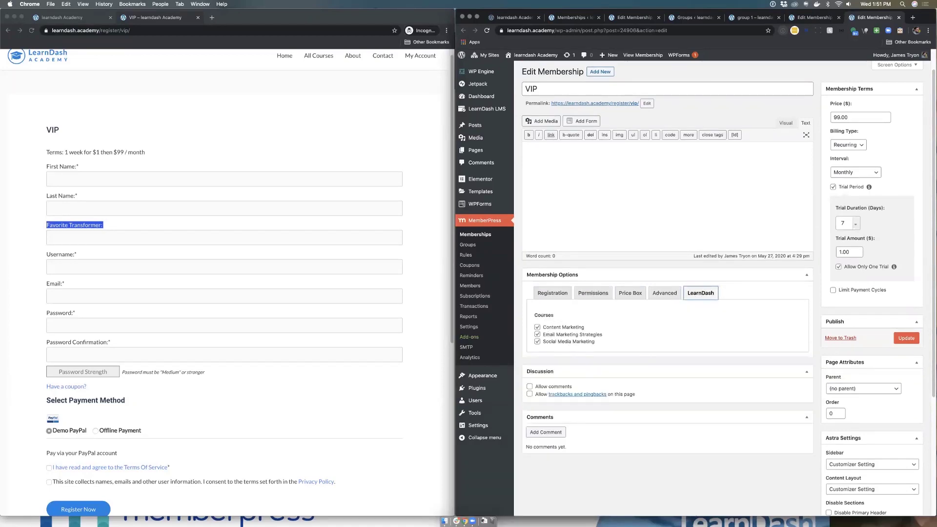
left_click(324, 406)
left_click(884, 343)
left_click(906, 338)
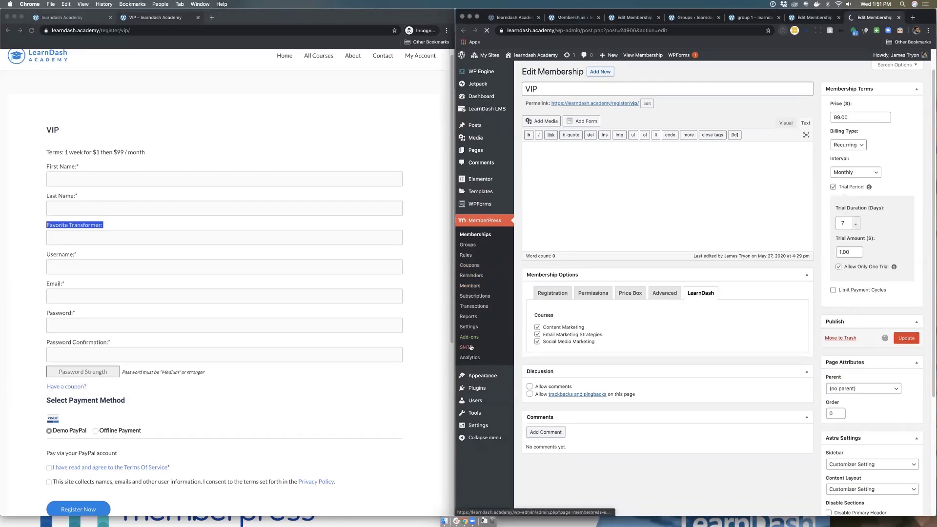
Step: Open the MemberPress Coupons list showing the 100%-off 'free' coupon
left_click(475, 267)
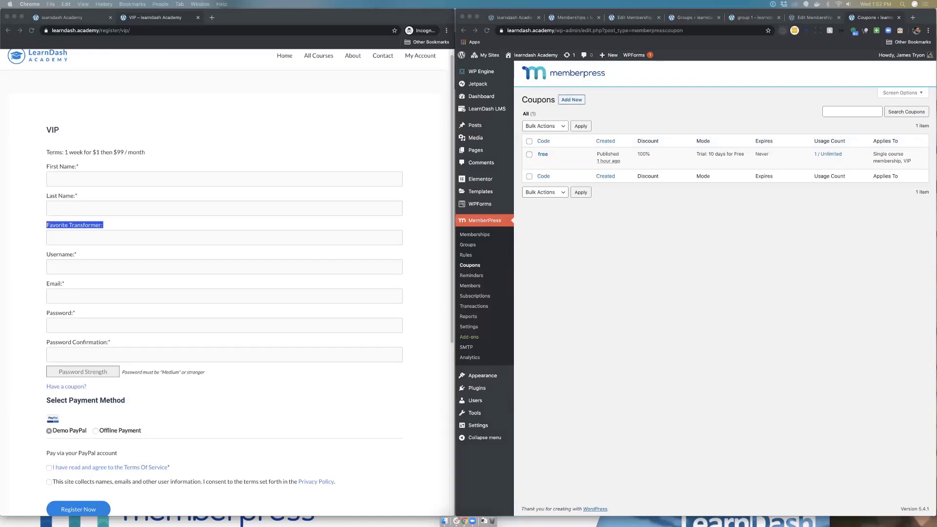
left_click(176, 124)
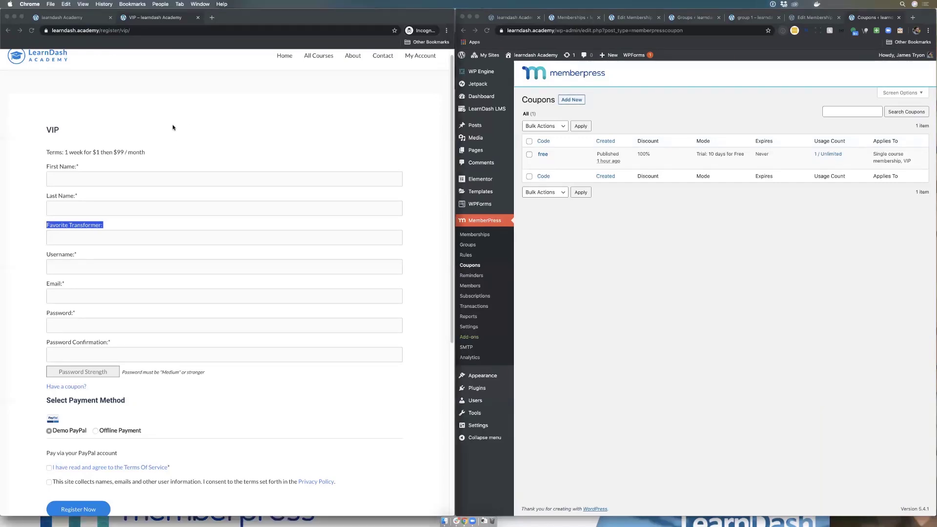
Step: Reload the VIP register page and enter the test user's name, username and e-mail
left_click(31, 31)
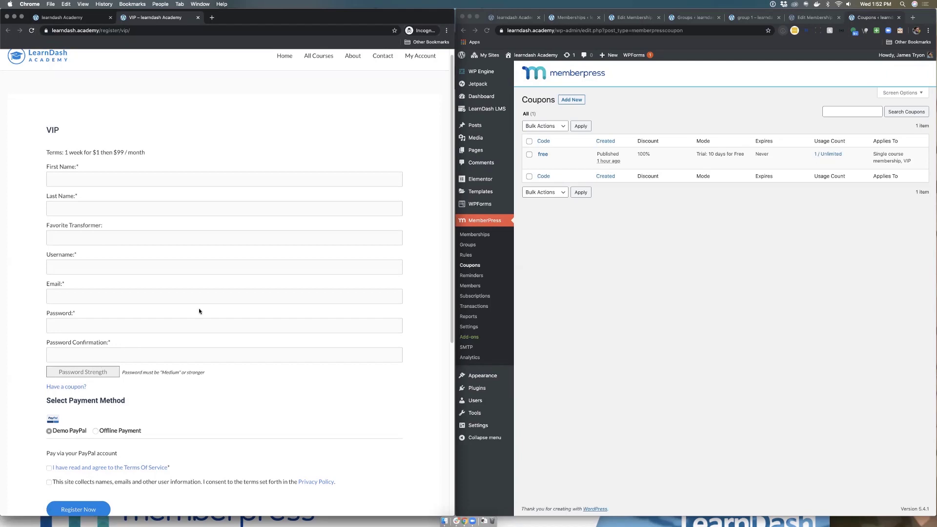
left_click(90, 174)
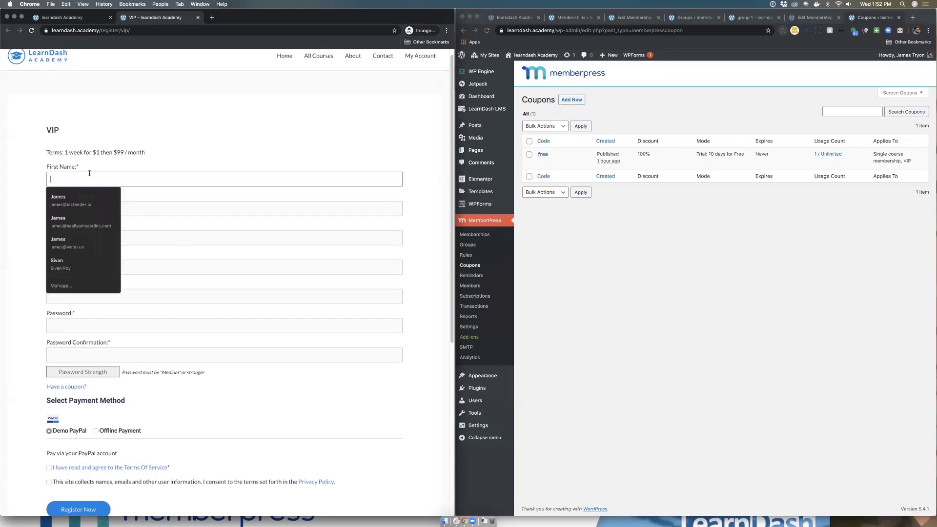
left_click(28, 159)
left_click(62, 182)
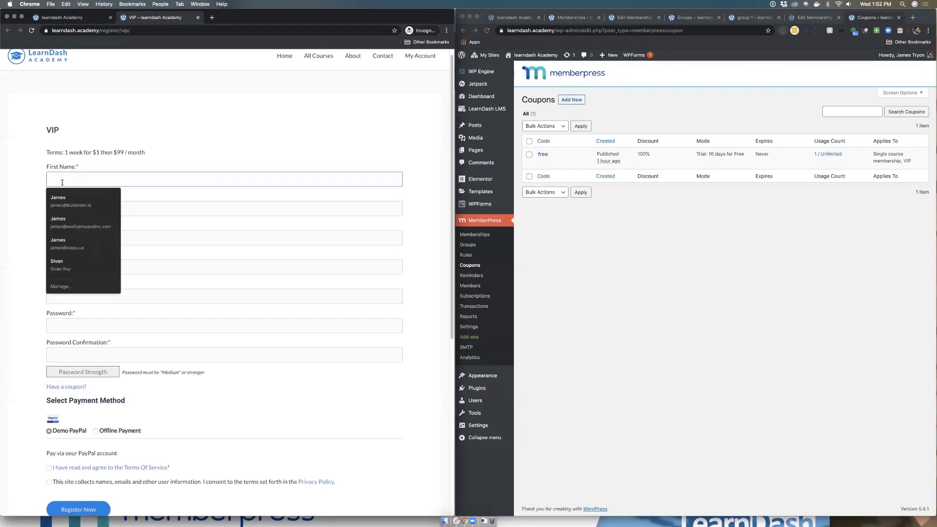
type("James")
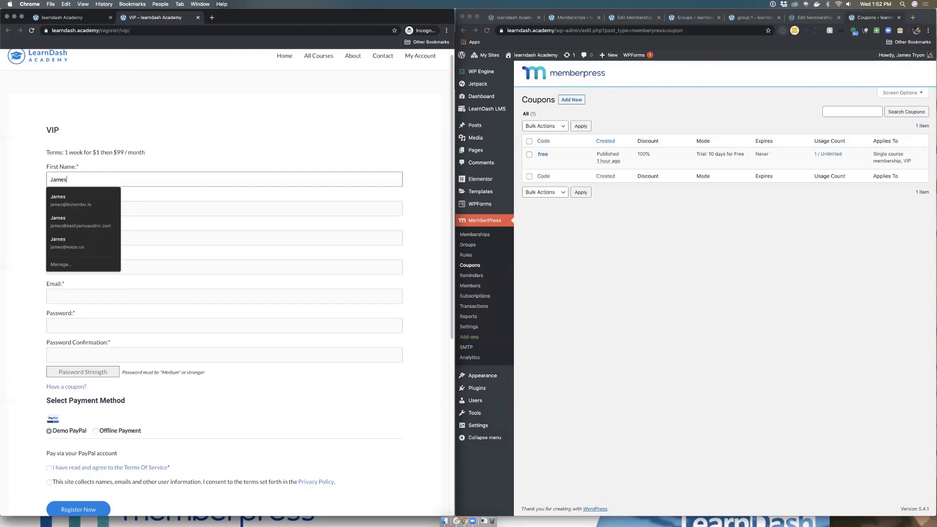
type("test")
key("Tab")
type("test")
key("Tab")
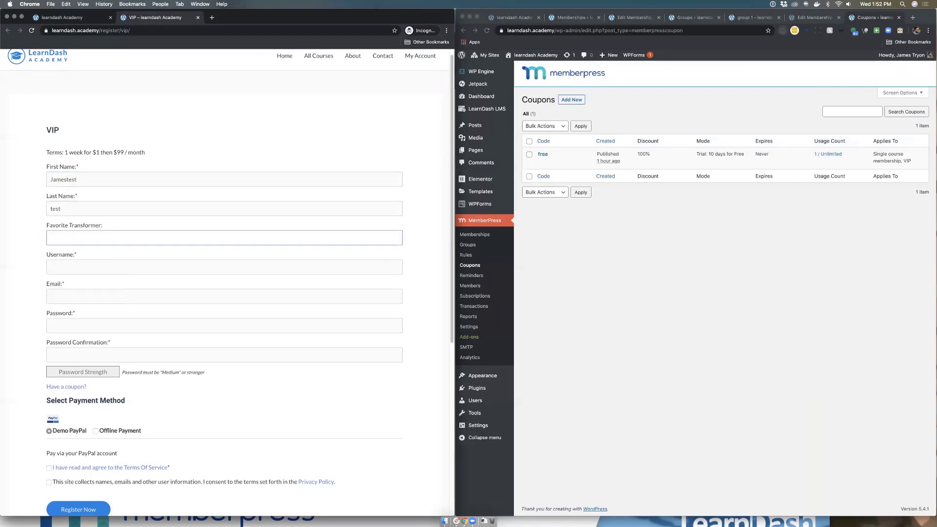
key("Tab")
type("jamestest")
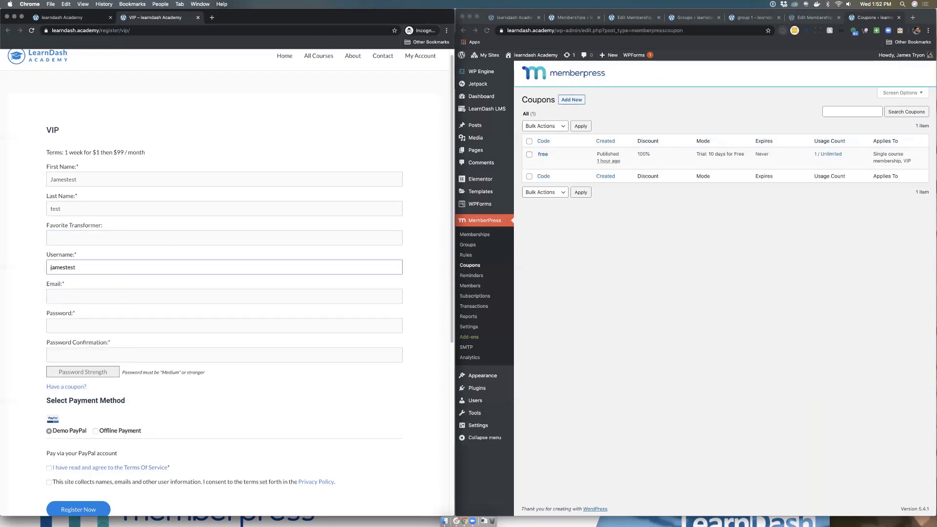
key("Tab")
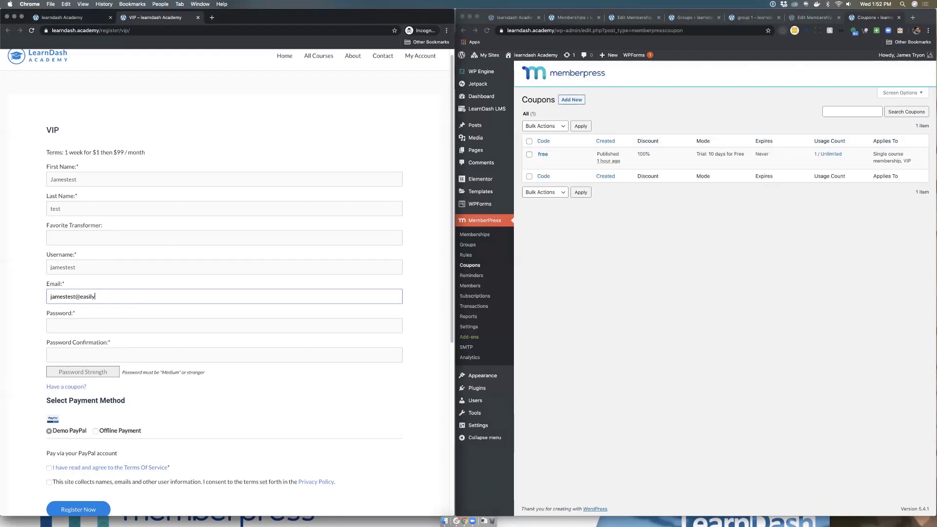
key("Tab")
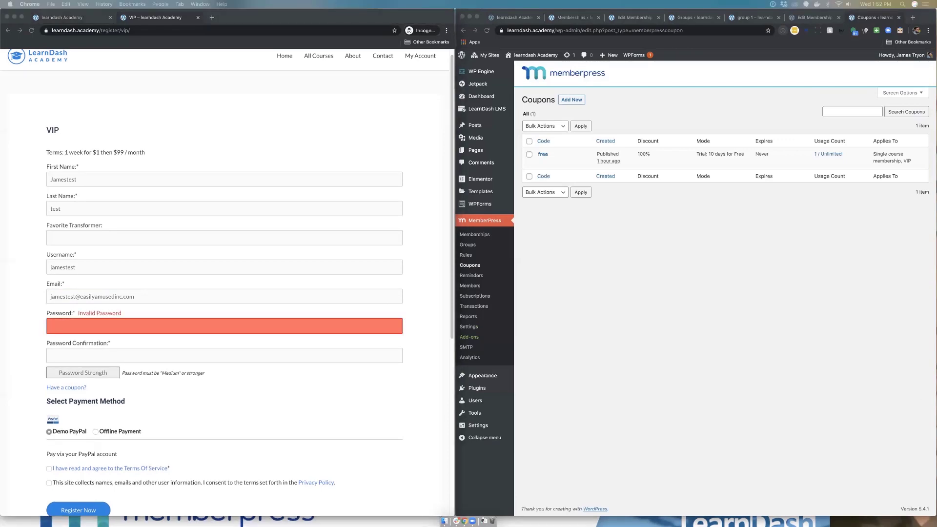
Step: Paste the account password twice and apply the coupon code 'free'
left_click(99, 325)
key("super+v")
left_click(84, 348)
key("super+v")
left_click(64, 386)
left_click(66, 396)
type("free")
left_click(23, 400)
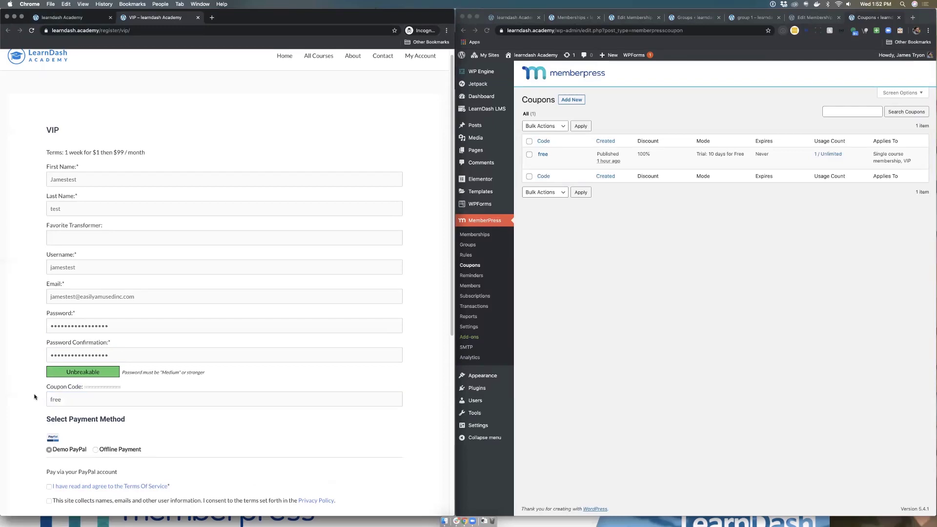
Step: Accept the Terms of Service and privacy notice, then submit the VIP registration
scroll(46, 396, "down", 4)
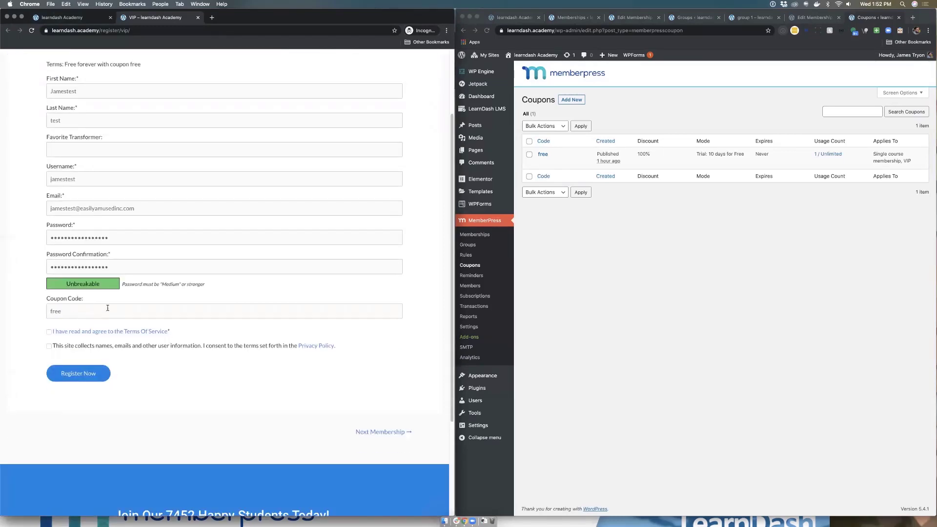
scroll(116, 302, "up", 1)
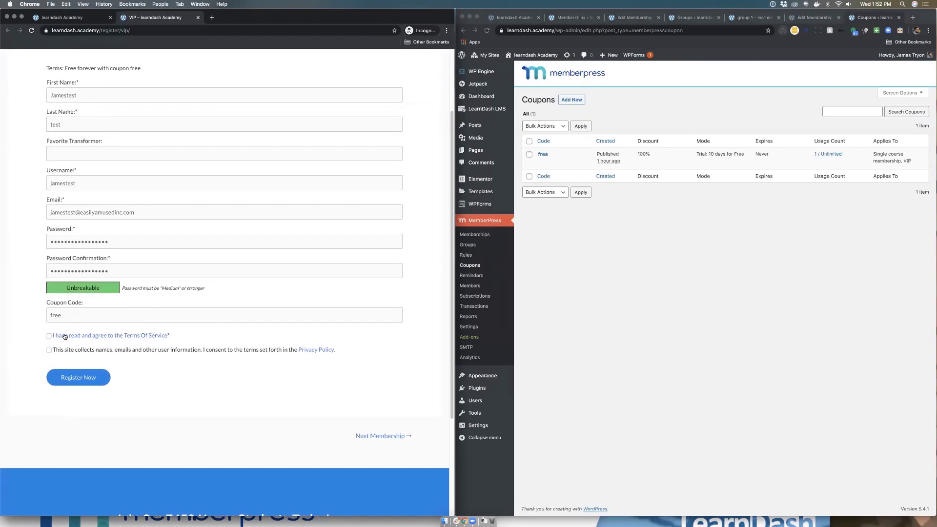
left_click(48, 336)
left_click(49, 350)
left_click(88, 380)
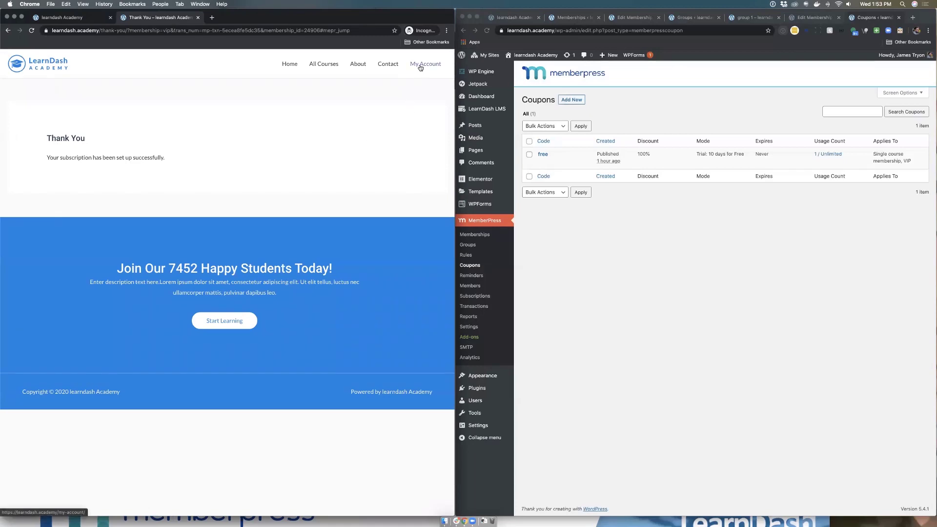
Step: Open My Account and scroll to Your Courses, highlighting the Courses count of 3
left_click(420, 68)
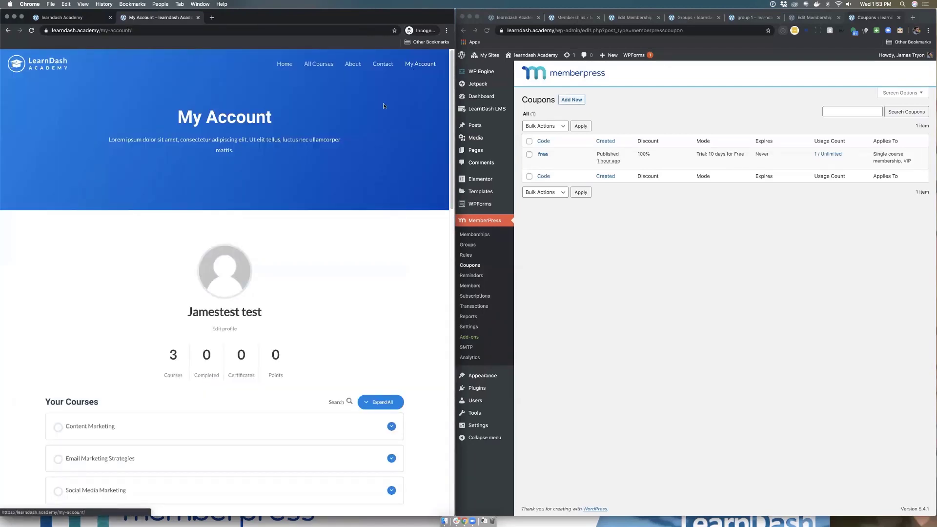
scroll(371, 278, "down", 3)
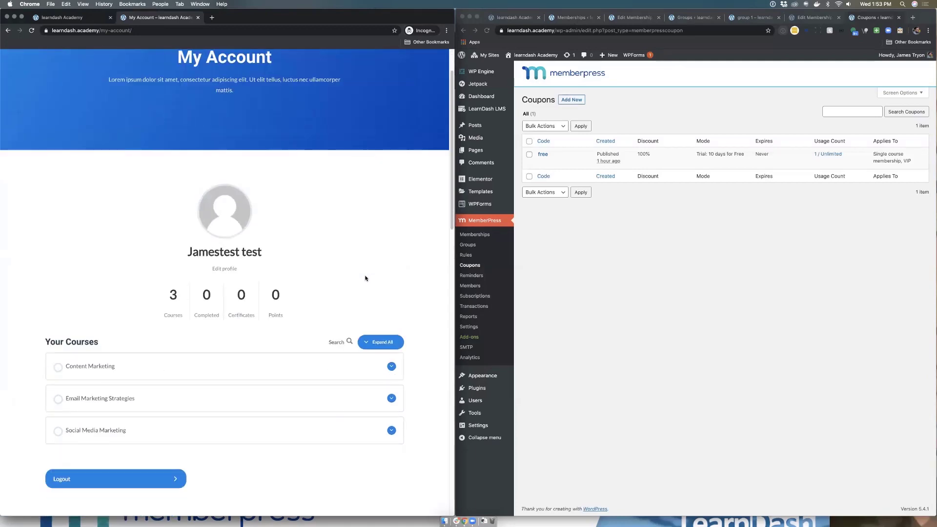
scroll(232, 302, "down", 1)
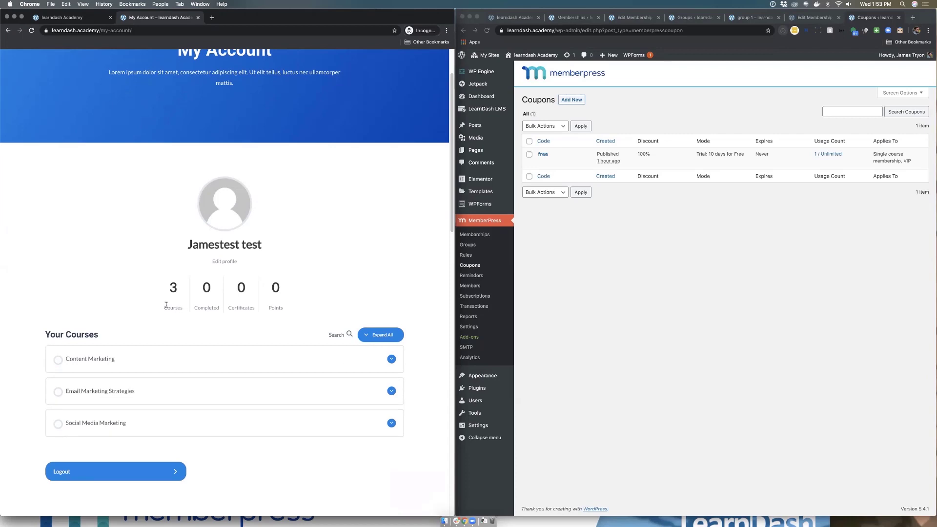
left_click_drag(163, 307, 188, 312)
Step: Bring the Slides window up and advance two slides to the audience question
left_click(550, 520)
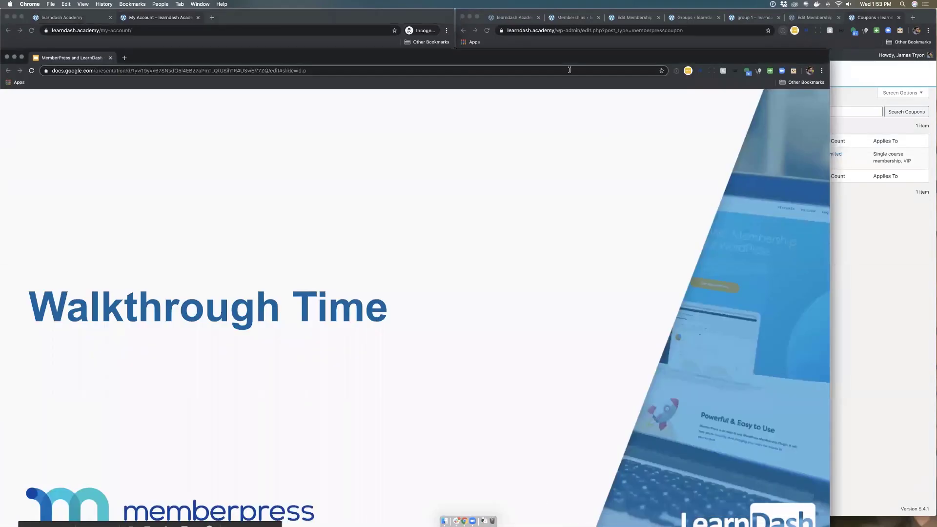
left_click_drag(661, 57, 686, 18)
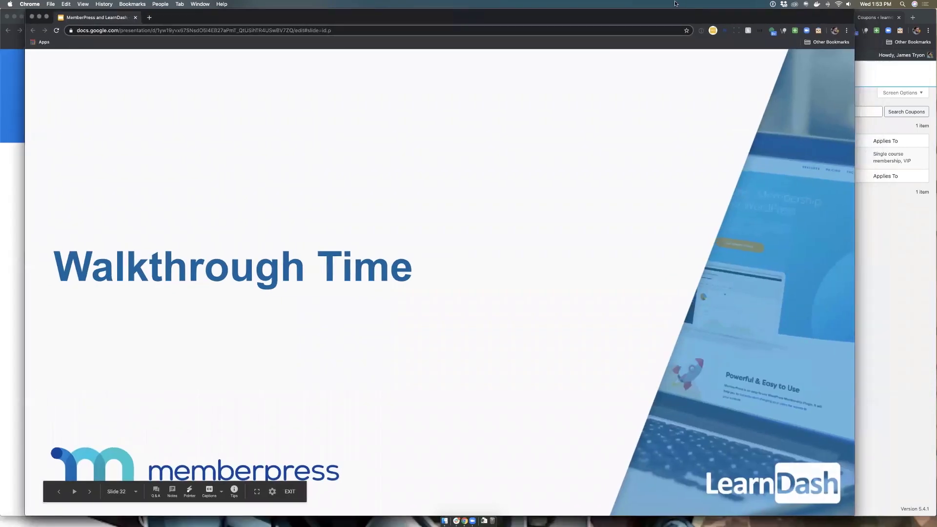
key("Right")
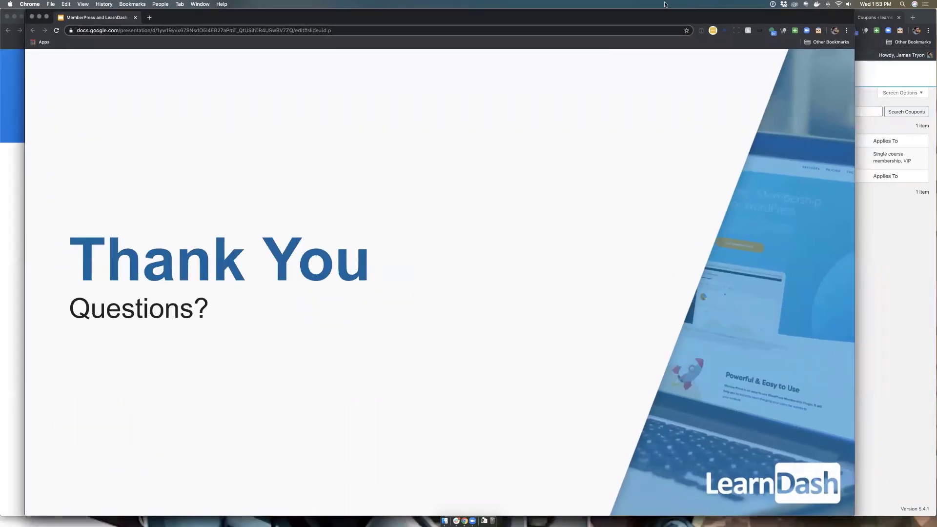
key("Right")
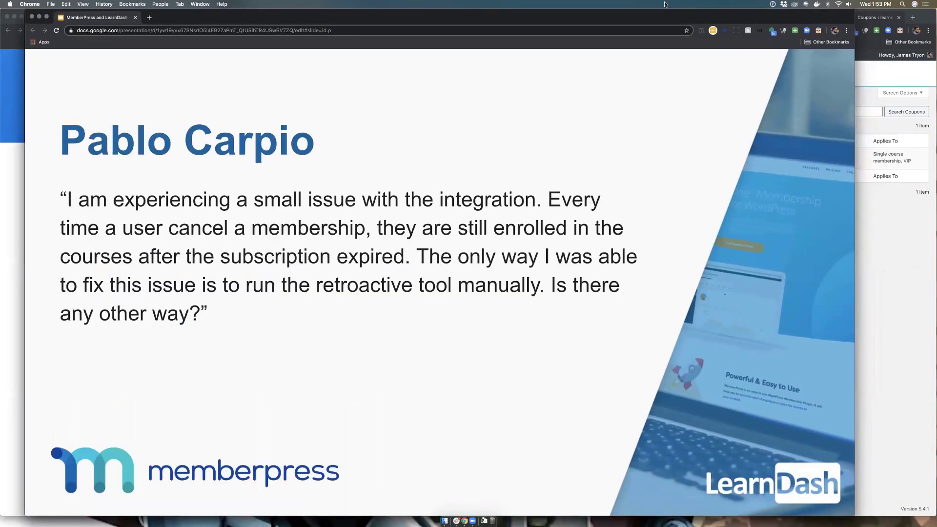
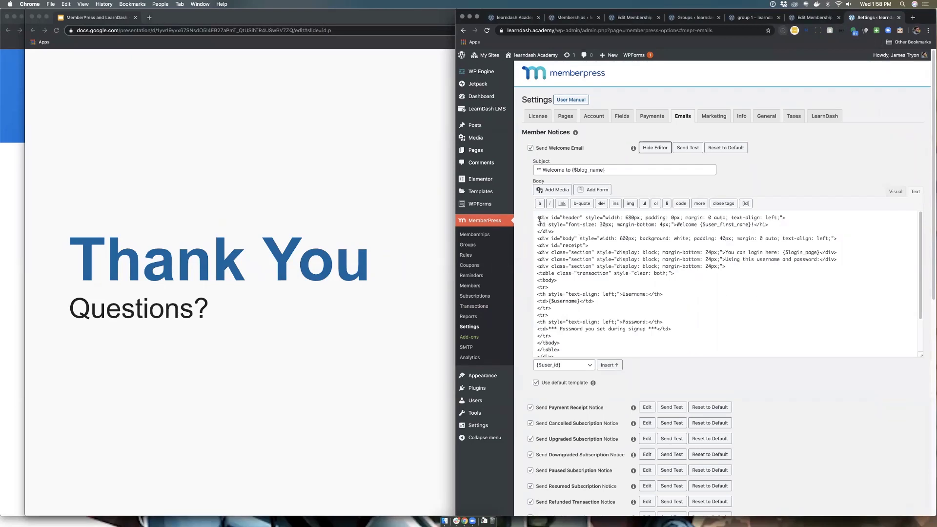
Step: Toggle the welcome email body between its rendered Visual view and HTML Text view
left_click(895, 191)
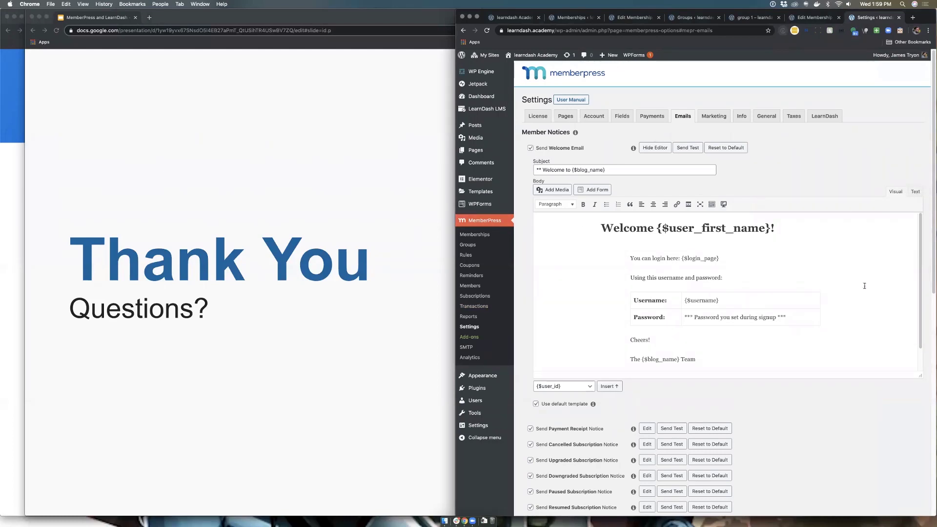
left_click(914, 193)
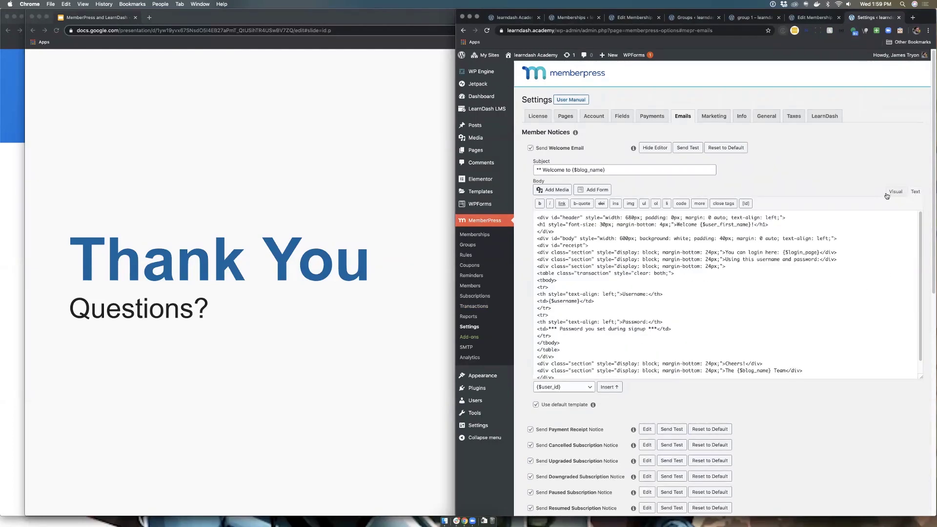
left_click(895, 192)
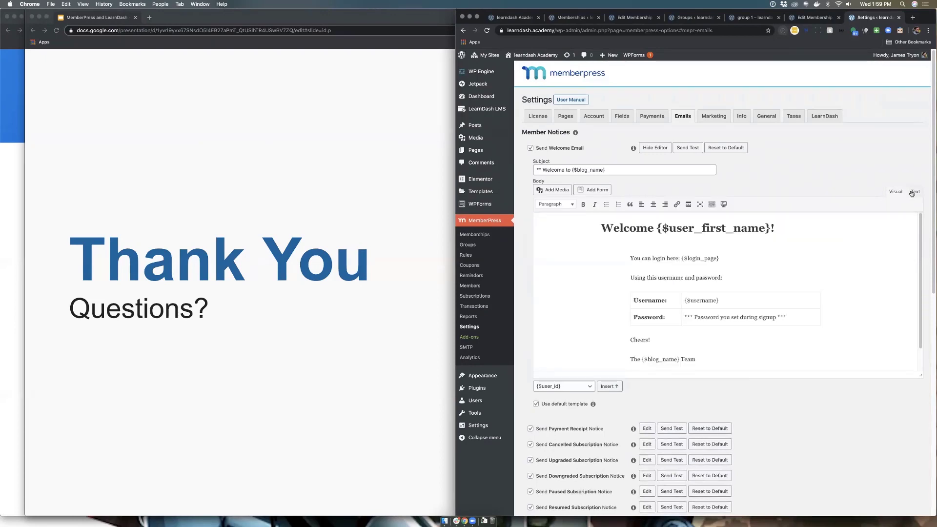
left_click(914, 192)
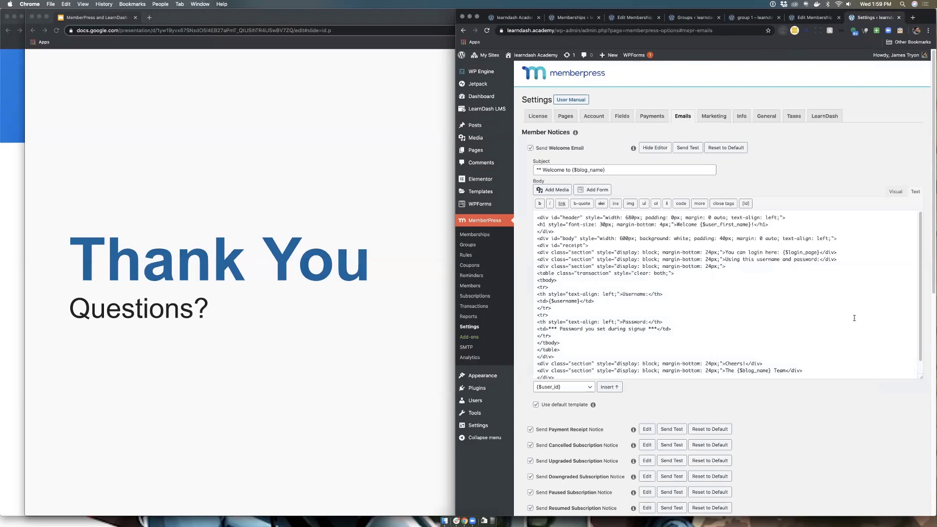
Step: Highlight part of the welcome email's HTML code, then bring up the MemberPress Rules list with 'All Courses'
left_click(748, 324)
scroll(780, 304, "down", 2)
left_click_drag(568, 372, 536, 234)
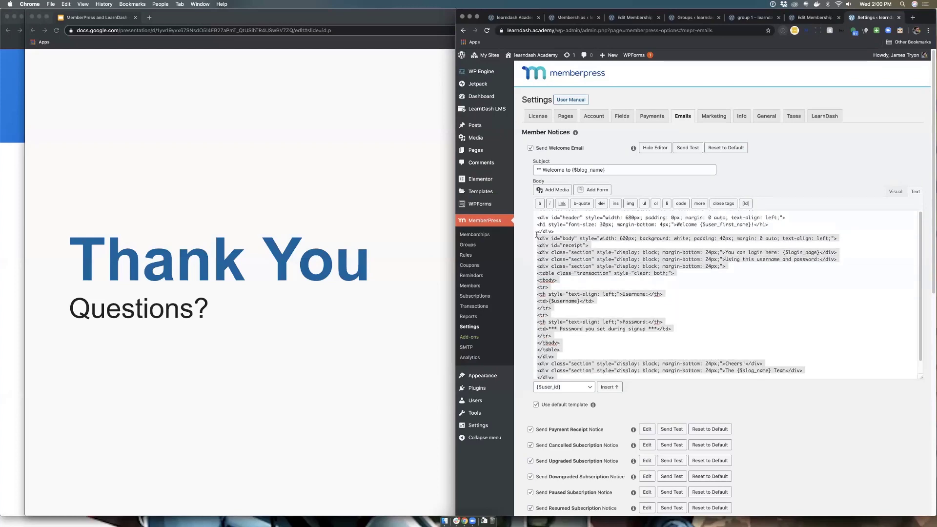
left_click(731, 285)
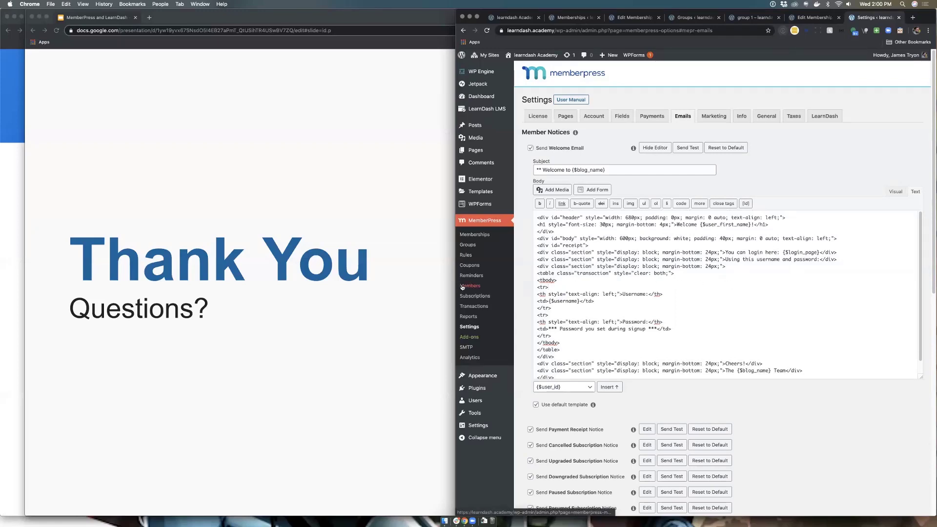
left_click(476, 260)
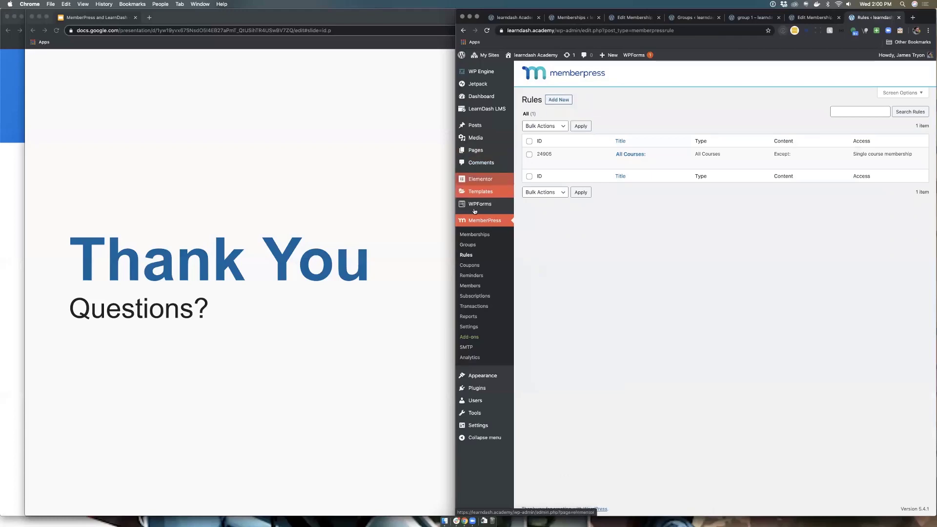
Step: From MemberPress Memberships, open Single course membership and VIP in separate edit tabs
left_click(473, 235)
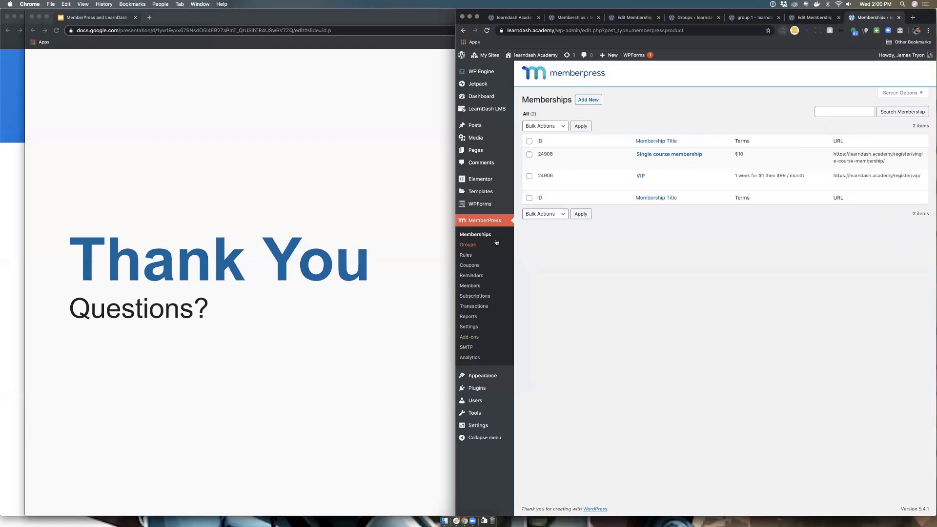
left_click(652, 155)
left_click(640, 176, "super")
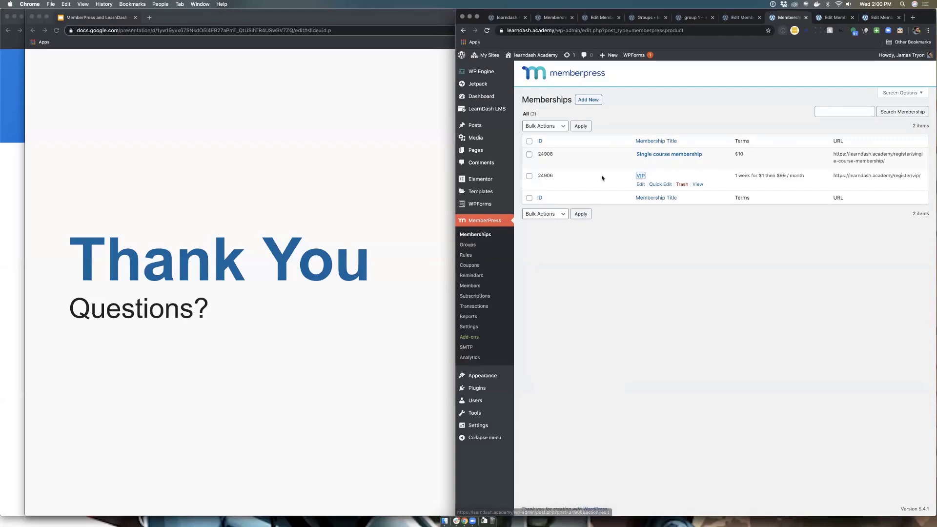
left_click(823, 19)
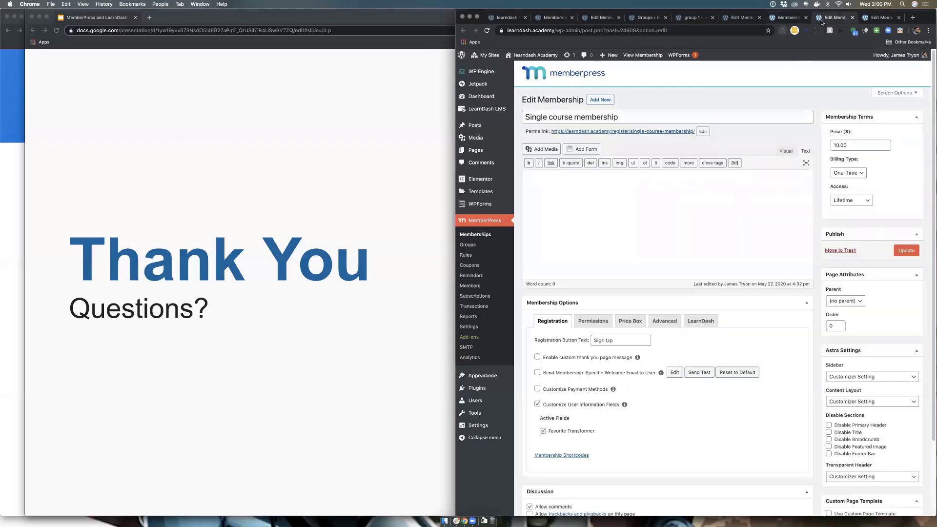
Step: Show the Single course membership's LearnDash tab with only Email Marketing Strategies checked
left_click(697, 321)
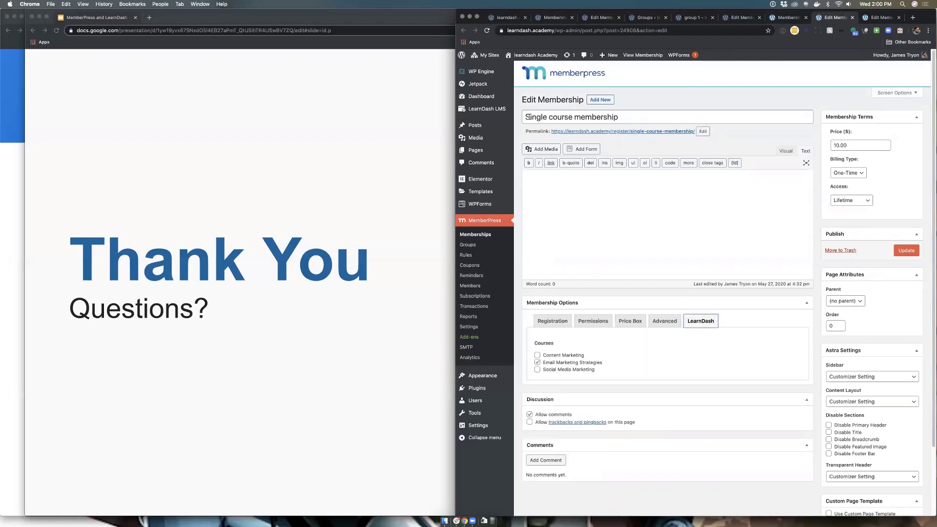
left_click_drag(525, 117, 637, 118)
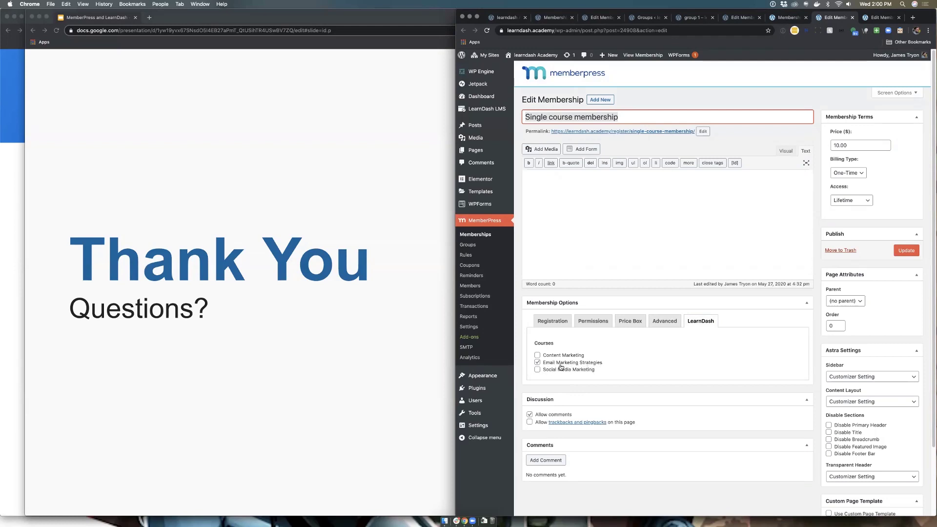
left_click(879, 17)
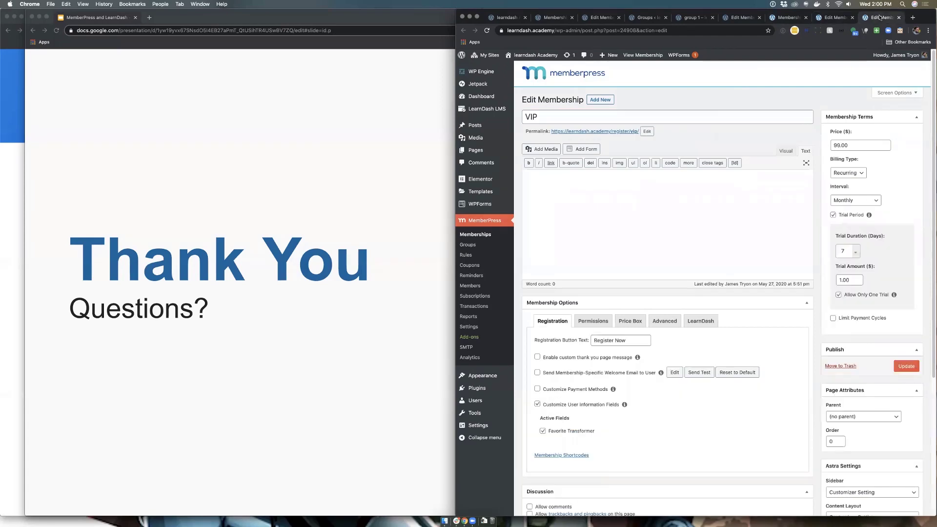
Step: Show VIP's LearnDash tab granting all three courses, highlighting Content Marketing and Email Marketing Strategies
left_click(701, 322)
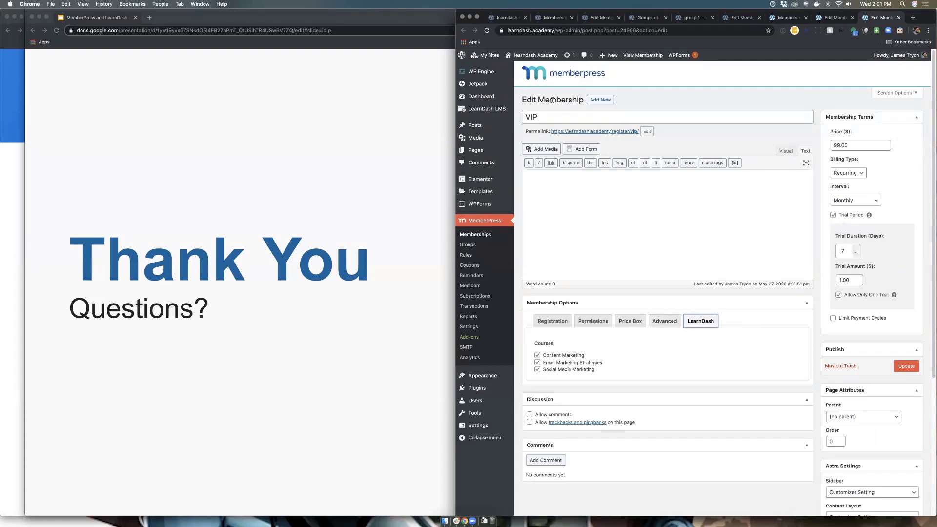
double_click(535, 118)
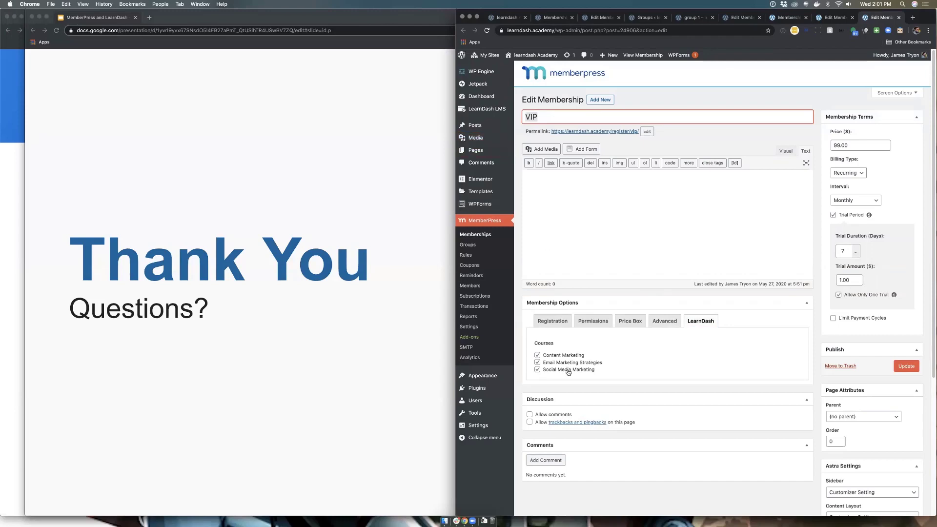
left_click_drag(603, 371, 538, 354)
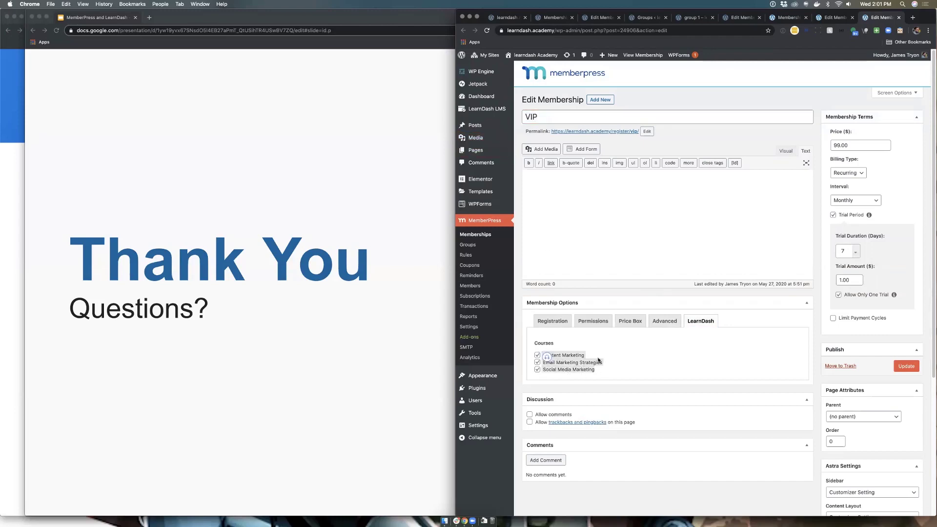
left_click(615, 369)
mouse_move(611, 372)
left_mouse_down()
mouse_move(539, 353)
mouse_move(621, 366)
left_mouse_up()
left_click(621, 366)
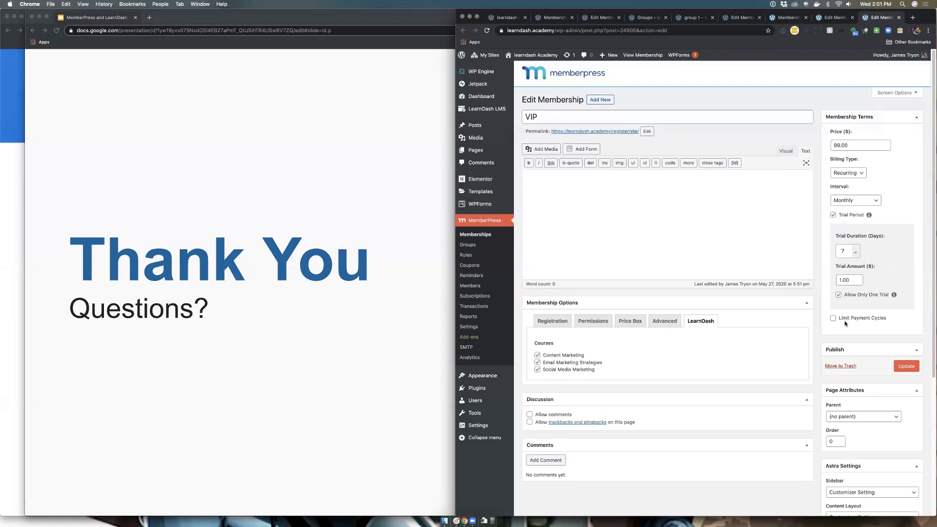
left_click(476, 235)
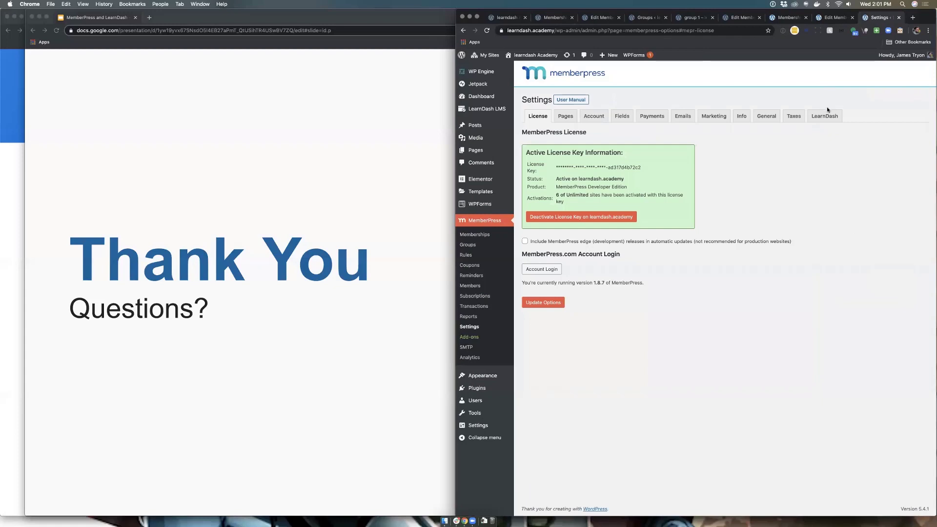
Step: Show the Retroactive tool in MemberPress Settings' LearnDash section, then return to Single course membership
left_click(826, 116)
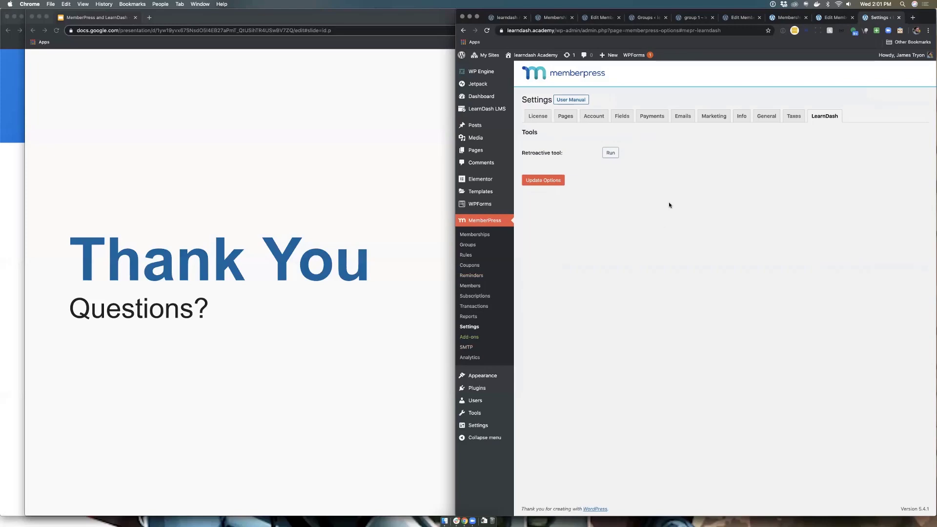
left_click(827, 16)
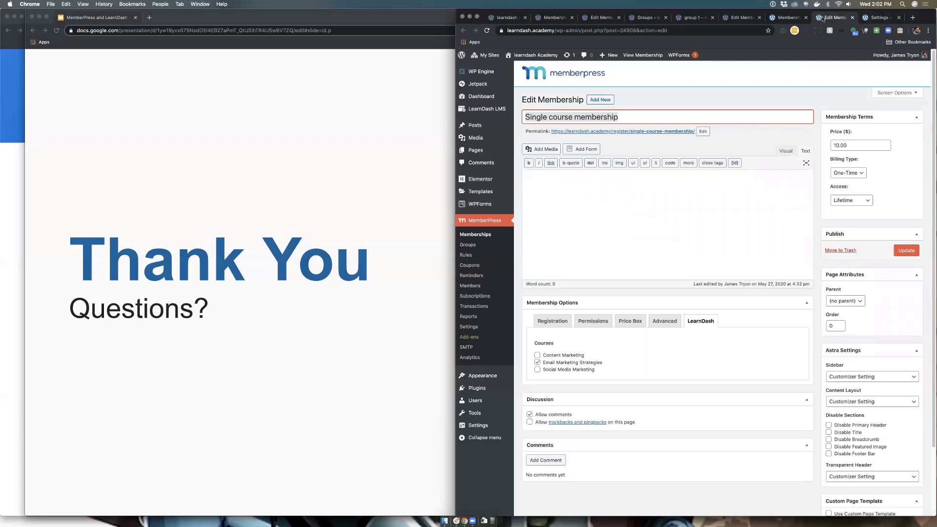